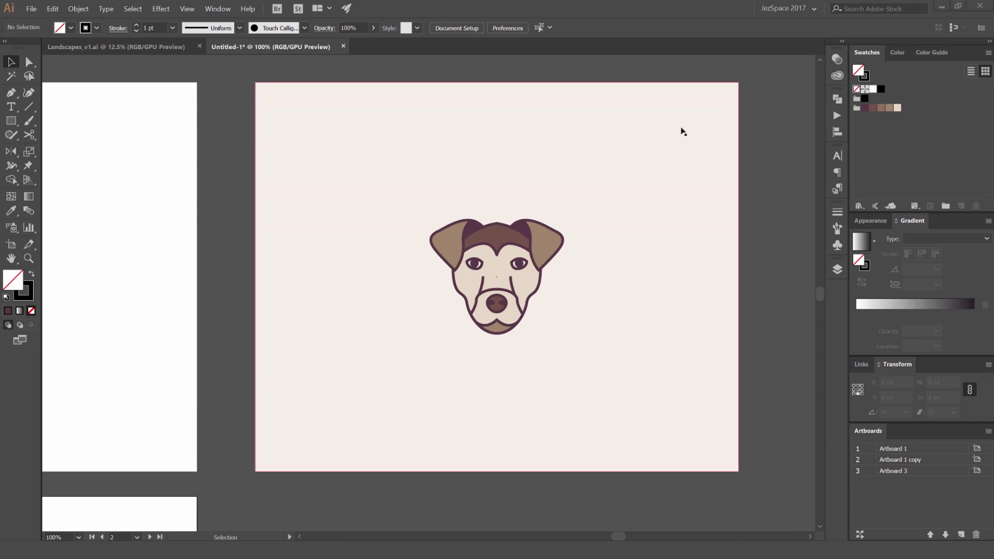
Examine the finished dog head illustration, its reference photos, and the outline and coloured stages across the artboards.
{"action": "scroll", "coordinate": [508, 266], "scroll_direction": "up", "scroll_amount": 1}
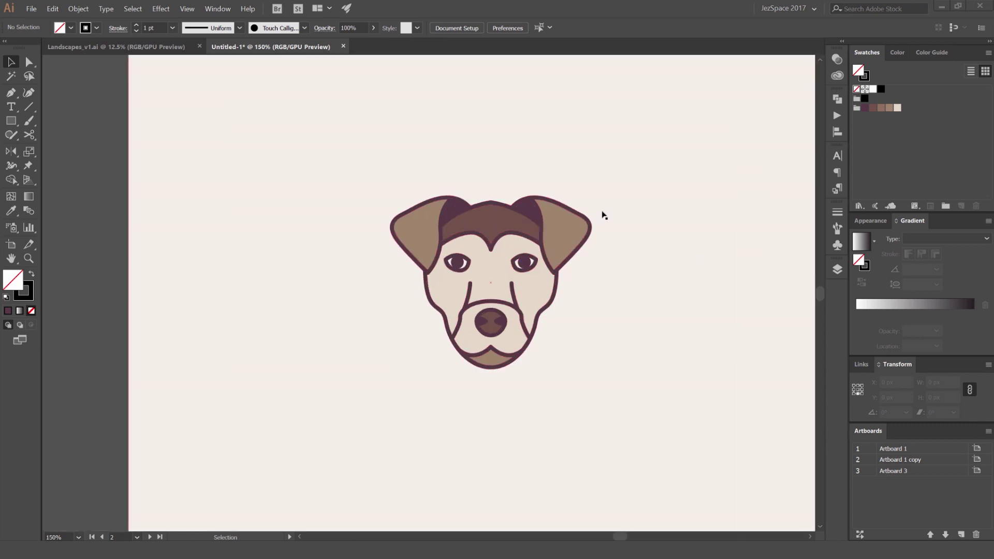
{"action": "scroll", "coordinate": [600, 181], "scroll_direction": "down", "scroll_amount": 3}
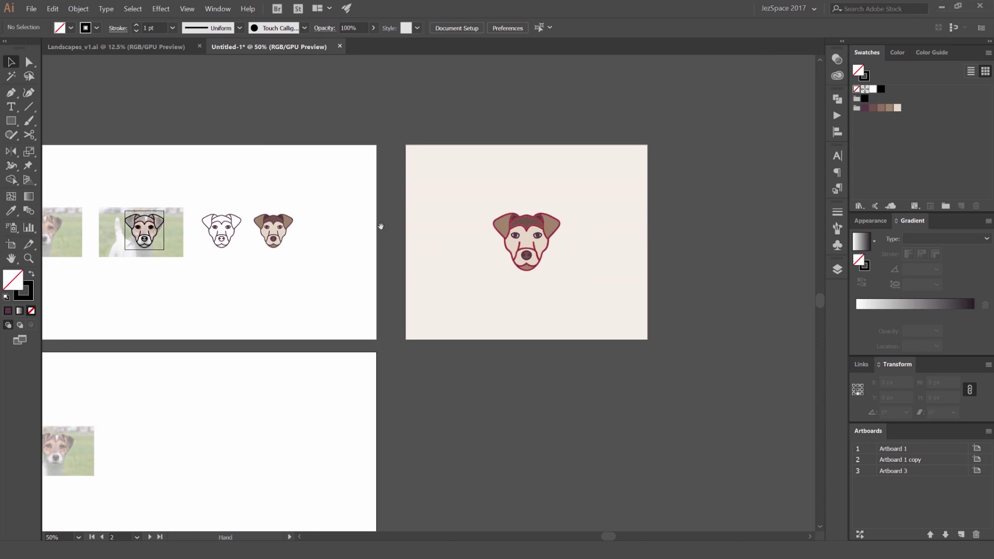
{"action": "scroll", "coordinate": [380, 226], "scroll_direction": "up", "scroll_amount": 3}
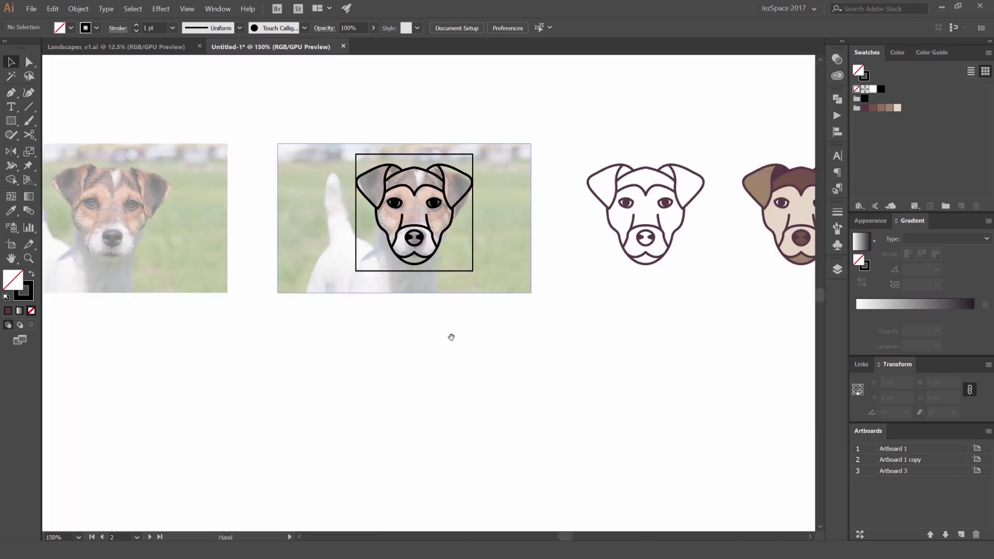
{"action": "left_click_drag", "start_coordinate": [450, 336], "coordinate": [562, 358]}
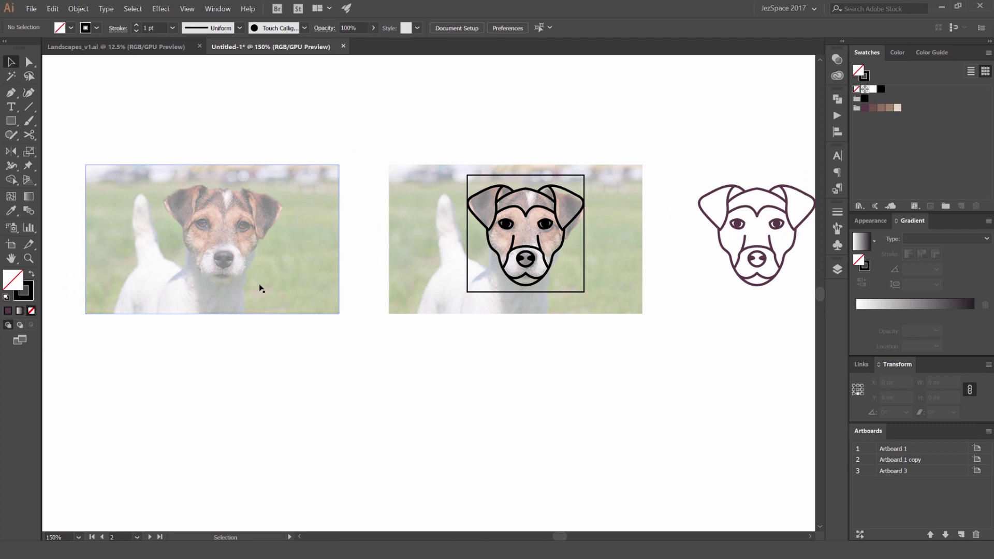
{"action": "left_click_drag", "start_coordinate": [624, 211], "coordinate": [498, 210]}
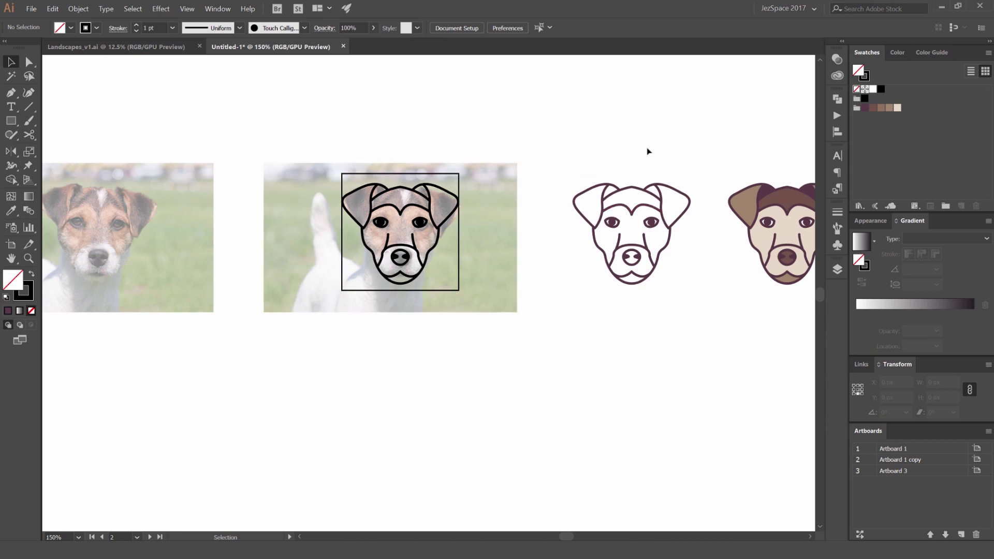
{"action": "scroll", "coordinate": [647, 151], "scroll_direction": "right", "scroll_amount": 6}
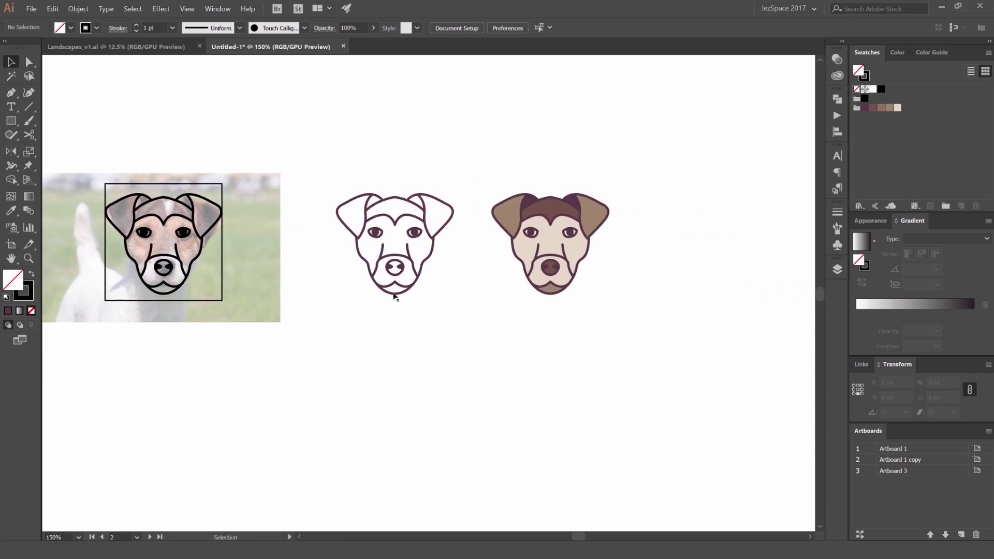
{"action": "scroll", "coordinate": [440, 222], "scroll_direction": "right", "scroll_amount": 3}
{"action": "scroll", "coordinate": [450, 226], "scroll_direction": "up", "scroll_amount": 1}
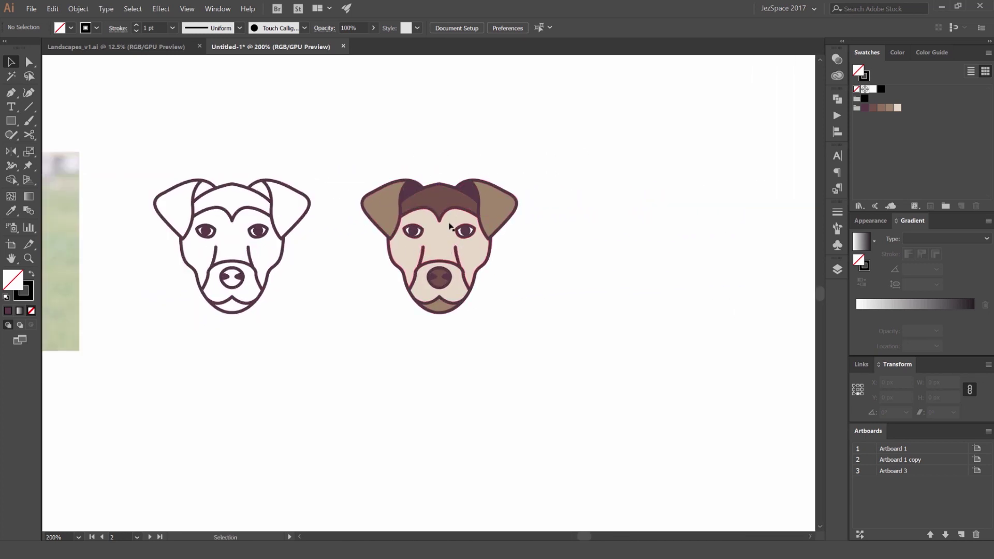
{"action": "scroll", "coordinate": [449, 226], "scroll_direction": "down", "scroll_amount": 4}
{"action": "left_click_drag", "start_coordinate": [392, 366], "coordinate": [588, 168]}
{"action": "scroll", "coordinate": [454, 224], "scroll_direction": "up", "scroll_amount": 2}
{"action": "scroll", "coordinate": [453, 224], "scroll_direction": "up", "scroll_amount": 1}
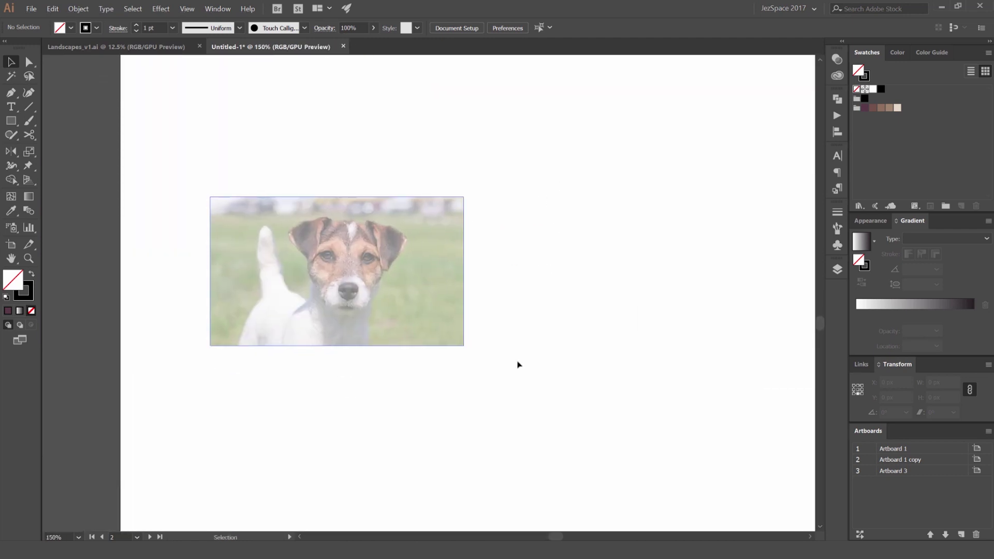
Switch to the browser and copy the Vetstreet Jack Russell photo from the "dog breed jack russel front view" image results.
{"action": "key", "text": "alt+Tab"}
{"action": "scroll", "coordinate": [380, 265], "scroll_direction": "up", "scroll_amount": 1}
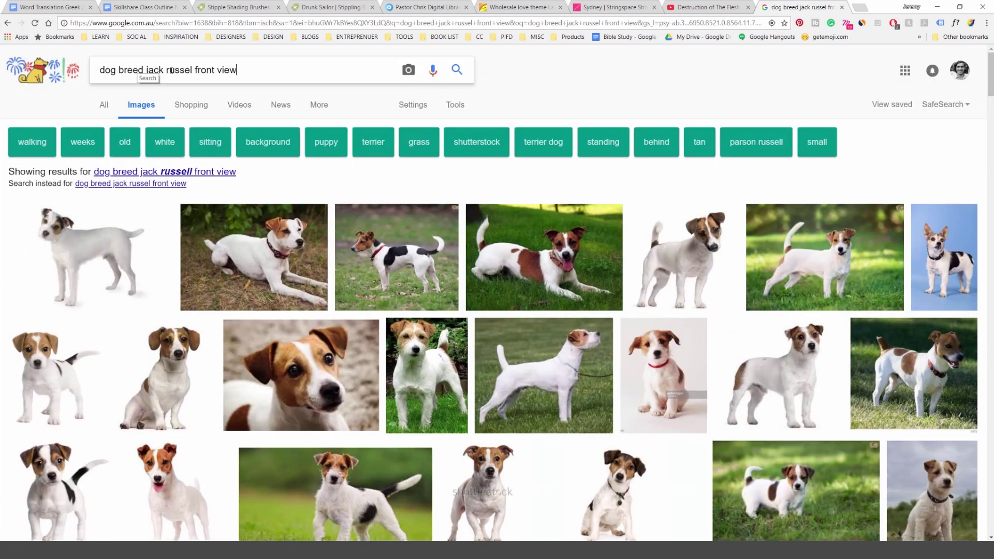
{"action": "left_click_drag", "start_coordinate": [196, 69], "coordinate": [253, 70]}
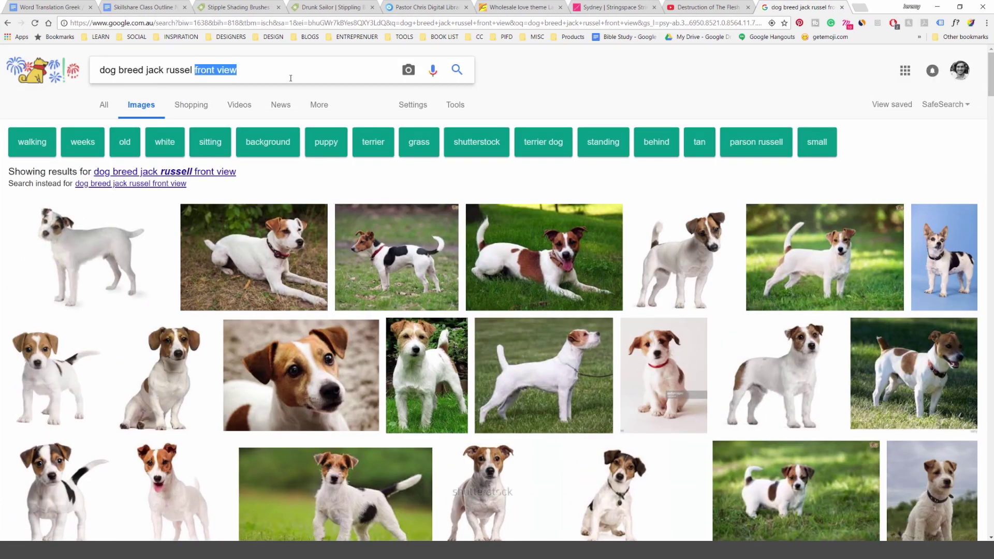
{"action": "scroll", "coordinate": [504, 290], "scroll_direction": "down", "scroll_amount": 5}
{"action": "left_click", "coordinate": [504, 290]}
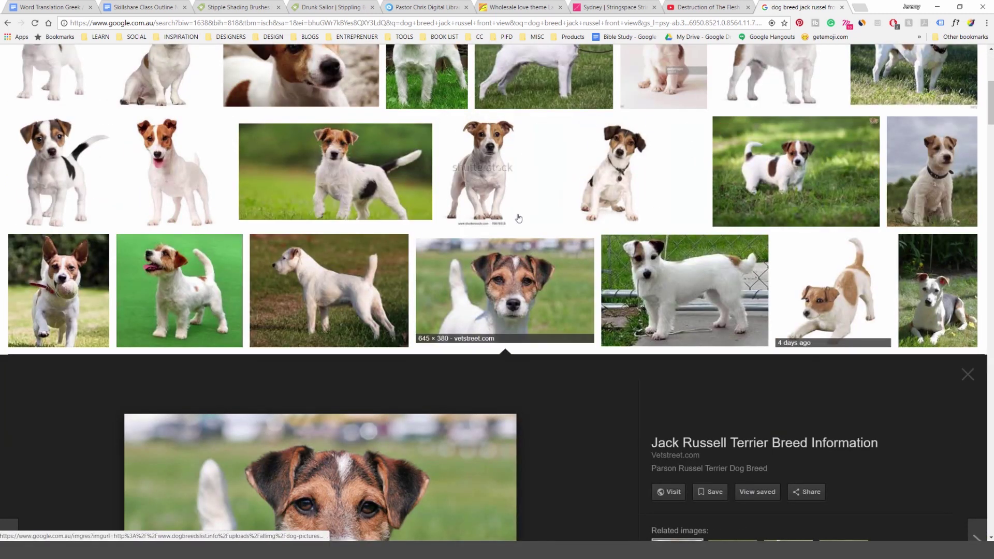
{"action": "scroll", "coordinate": [360, 192], "scroll_direction": "down", "scroll_amount": 3}
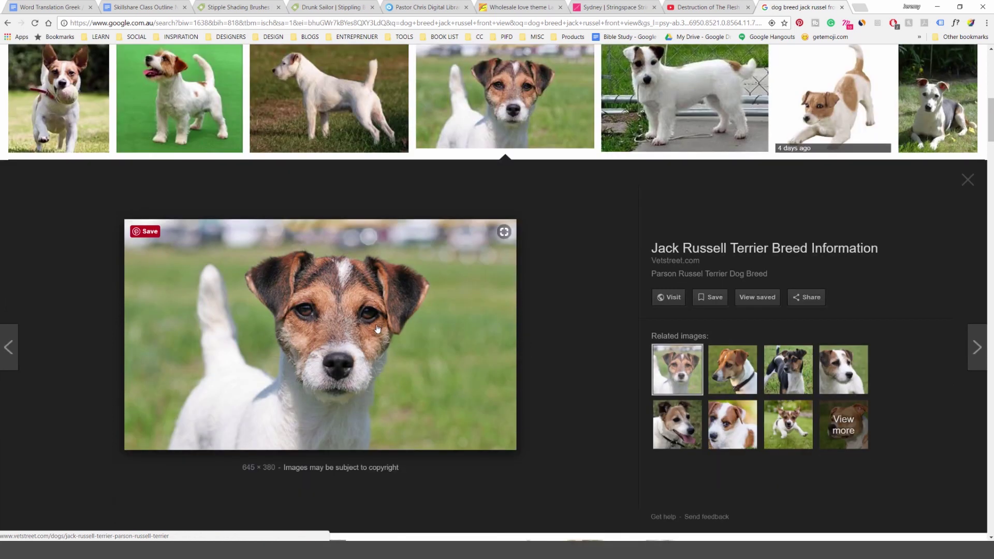
{"action": "scroll", "coordinate": [379, 329], "scroll_direction": "down", "scroll_amount": 1}
{"action": "right_click", "coordinate": [383, 253]}
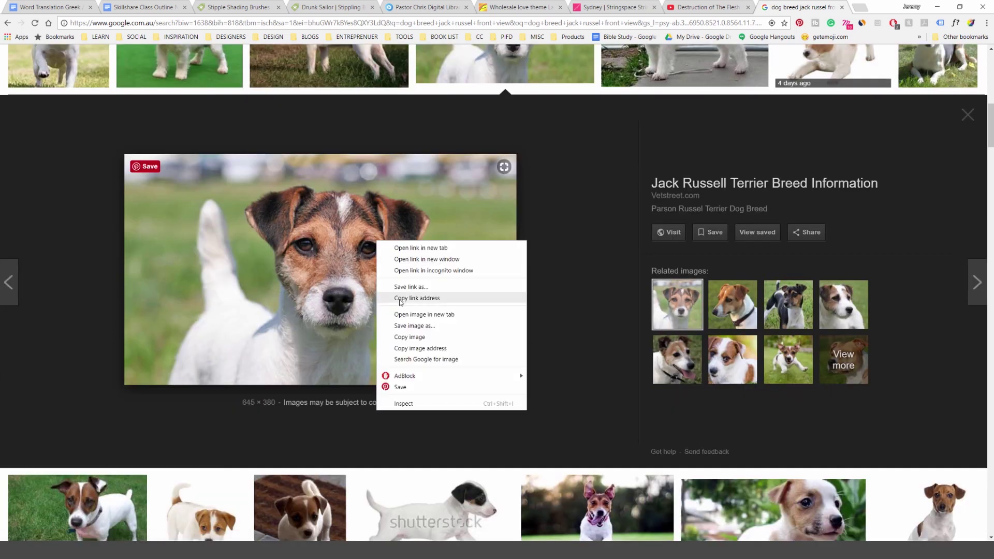
{"action": "left_click", "coordinate": [410, 336]}
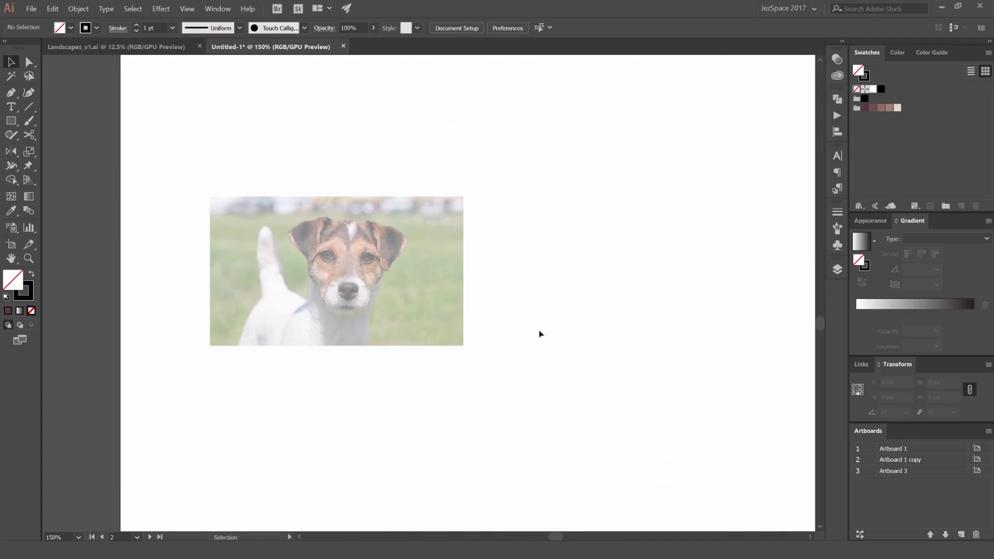
Select the dog photo in Illustrator and confirm its SKETCH layer as a template with images dimmed to 50%.
{"action": "left_click", "coordinate": [422, 228]}
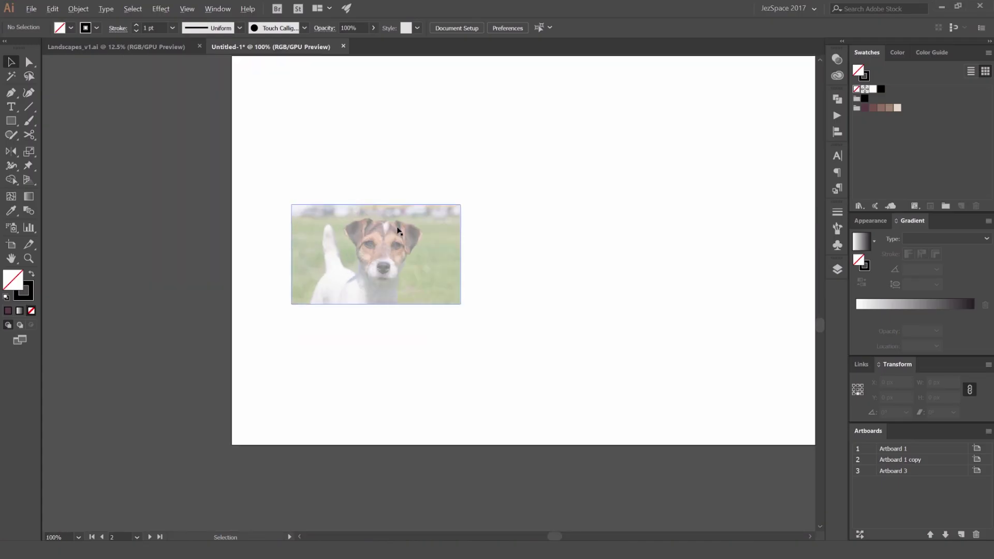
{"action": "left_click", "coordinate": [836, 269]}
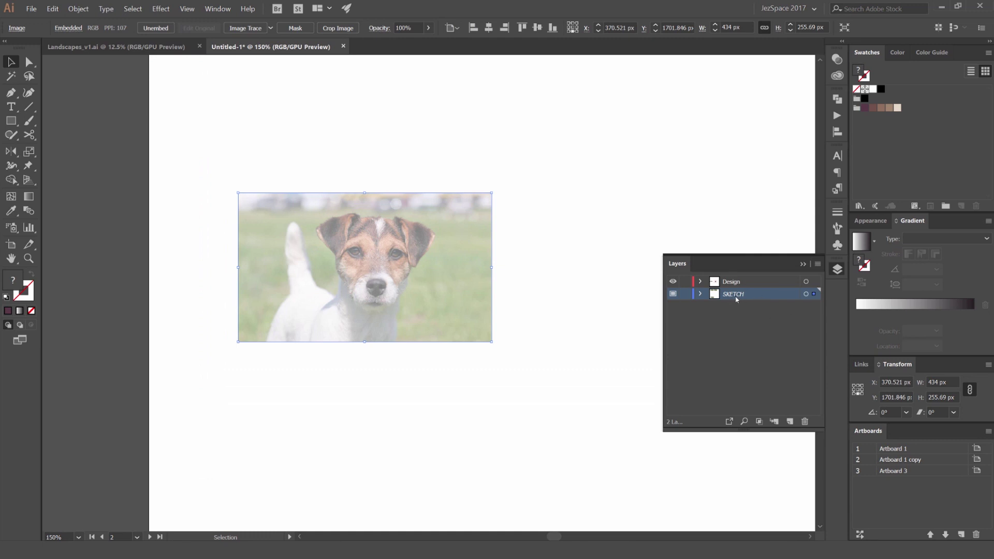
{"action": "double_click", "coordinate": [768, 294]}
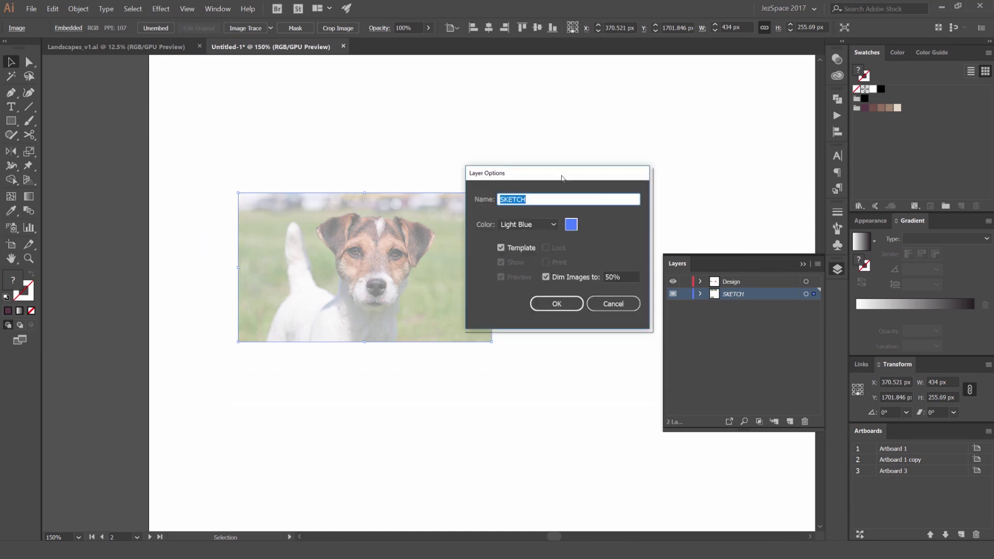
{"action": "left_click_drag", "start_coordinate": [561, 176], "coordinate": [536, 169]}
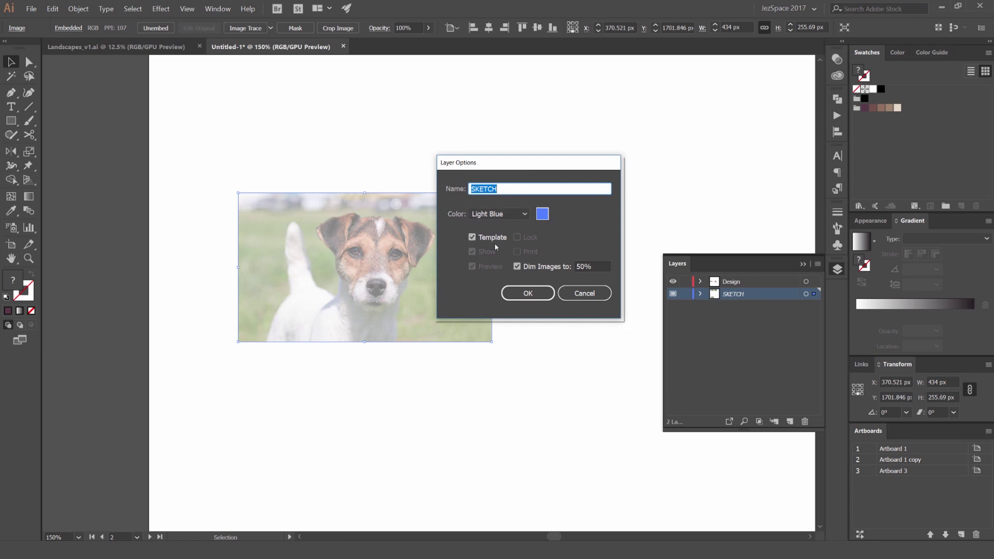
{"action": "left_click_drag", "start_coordinate": [594, 267], "coordinate": [571, 269]}
{"action": "type", "text": "4"}
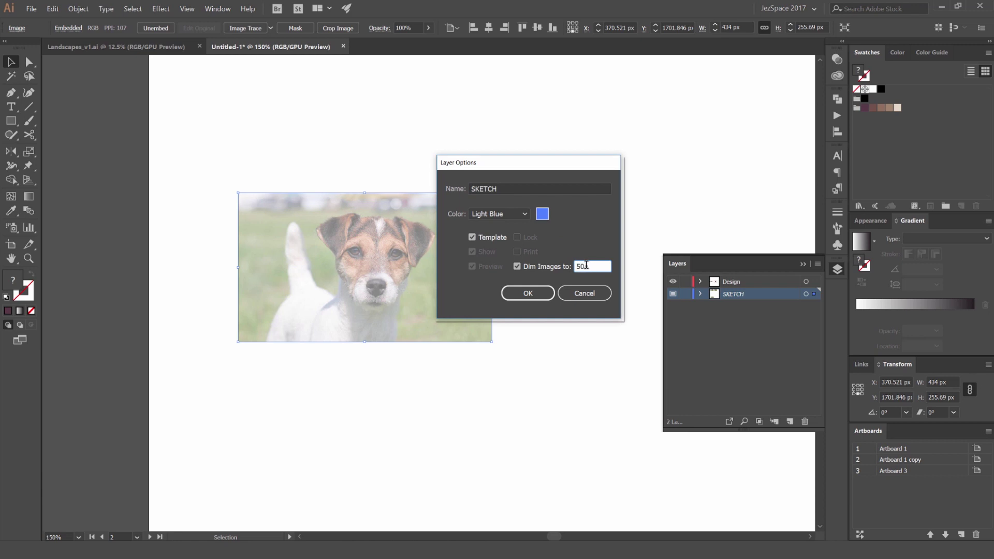
{"action": "left_click", "coordinate": [528, 297]}
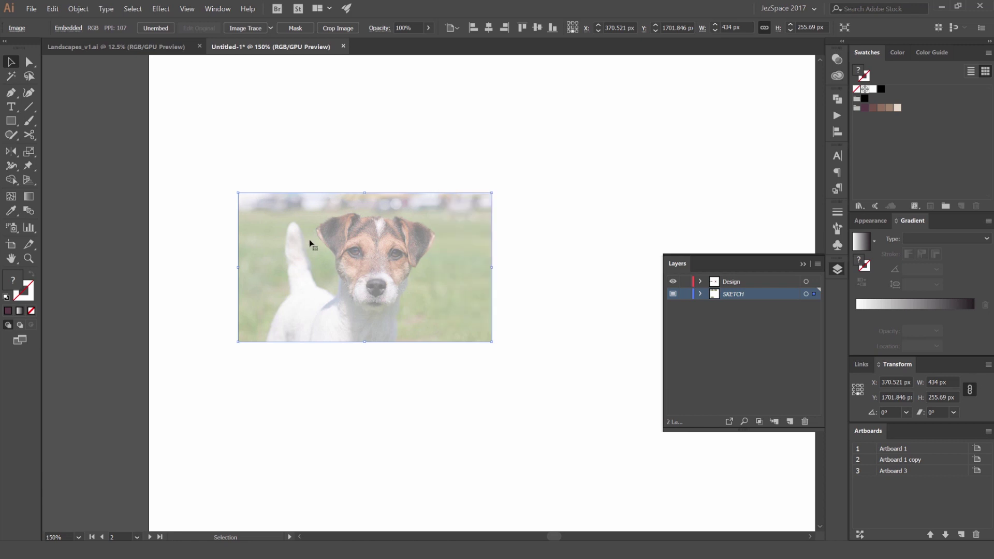
Move the dog photo horizontally to X 437.854 px and lock the SKETCH layer.
{"action": "scroll", "coordinate": [310, 241], "scroll_direction": "up", "scroll_amount": 2}
{"action": "scroll", "coordinate": [396, 252], "scroll_direction": "down", "scroll_amount": 2}
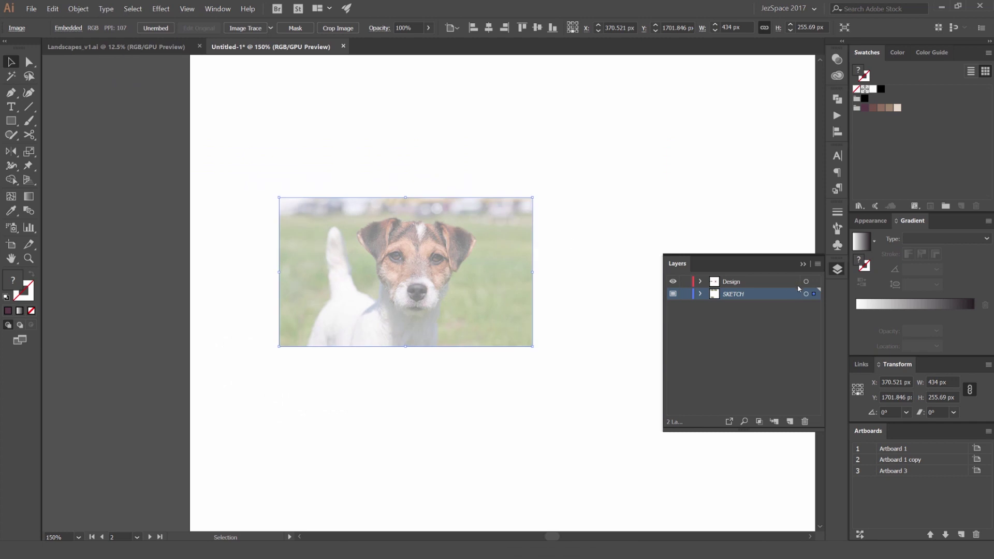
{"action": "left_click_drag", "start_coordinate": [531, 273], "coordinate": [571, 273]}
{"action": "scroll", "coordinate": [575, 267], "scroll_direction": "up", "scroll_amount": 1}
{"action": "left_click", "coordinate": [687, 295]}
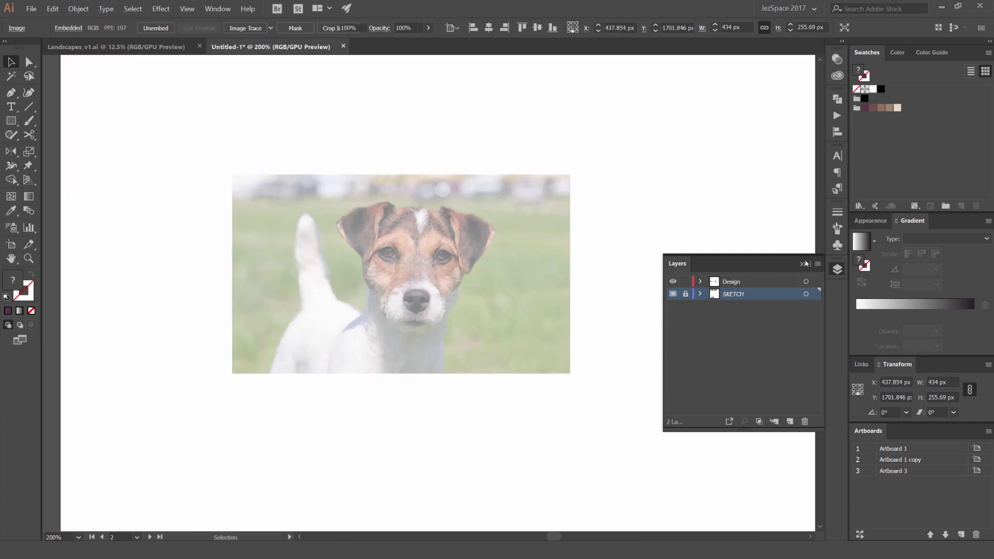
{"action": "left_click", "coordinate": [836, 268]}
Make the Design layer the active layer for drawing with the Rectangle tool.
{"action": "left_click_drag", "start_coordinate": [385, 231], "coordinate": [488, 214]}
{"action": "key", "text": "space"}
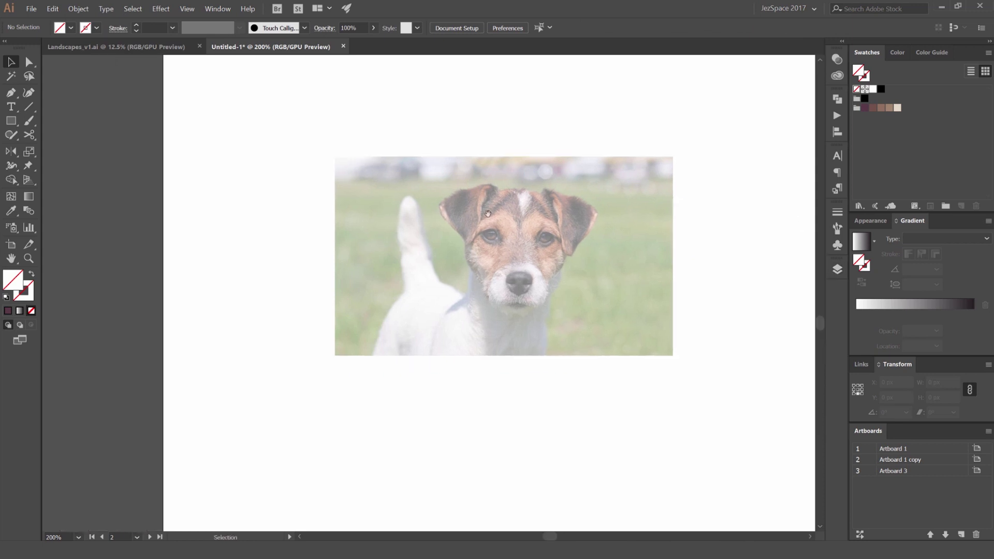
{"action": "left_click_drag", "start_coordinate": [551, 209], "coordinate": [494, 214]}
{"action": "key", "text": "m"}
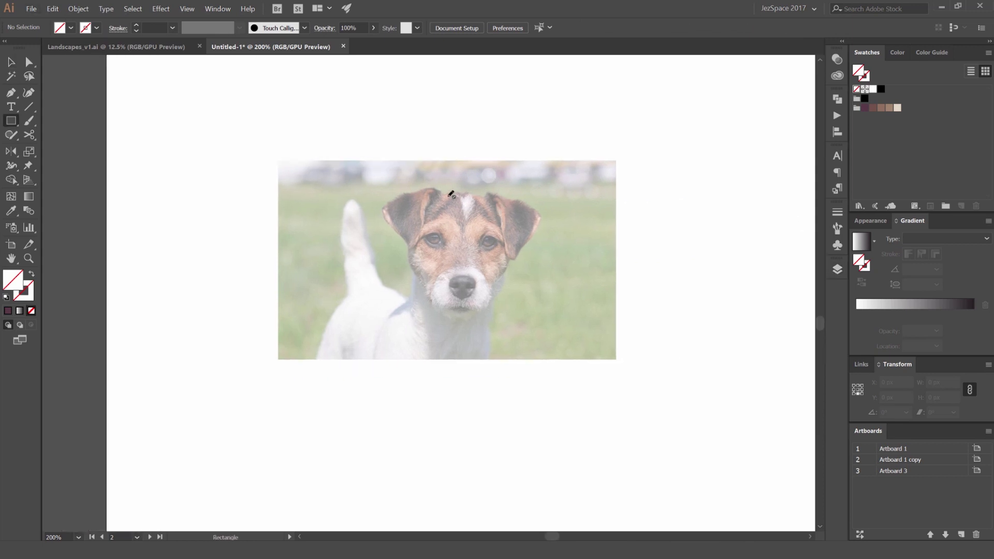
{"action": "left_click", "coordinate": [837, 269]}
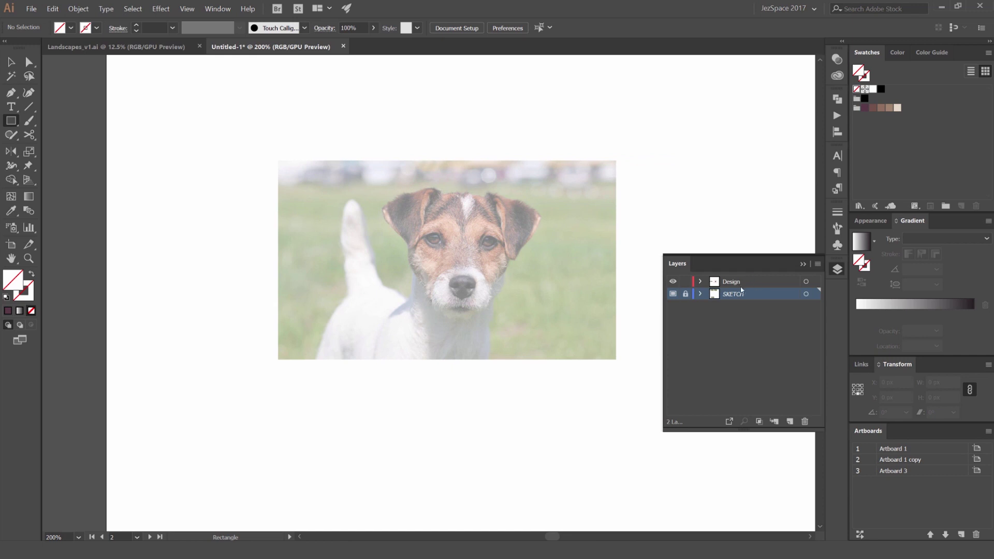
{"action": "left_click", "coordinate": [741, 283]}
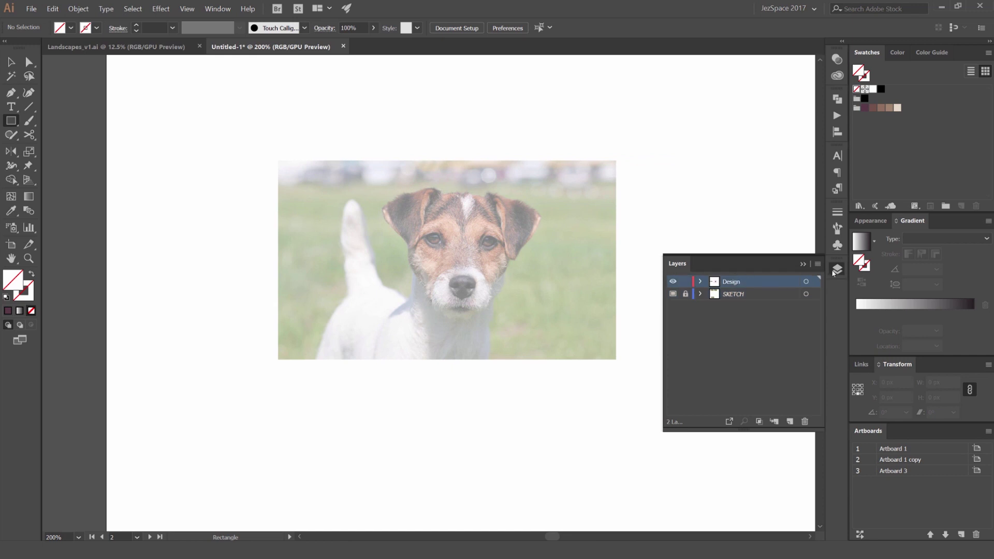
{"action": "left_click", "coordinate": [834, 271]}
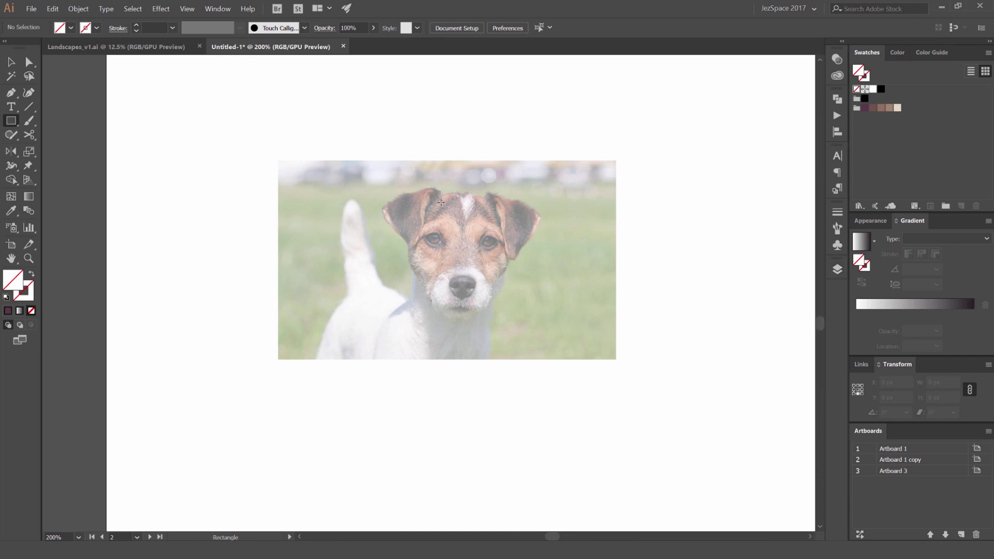
Create a 200 × 200 px square centred between the dog's eyes and nose with the Rectangle tool.
{"action": "key", "text": "space"}
{"action": "left_click_drag", "start_coordinate": [489, 217], "coordinate": [455, 222]}
{"action": "left_click_drag", "start_coordinate": [14, 121], "coordinate": [72, 125]}
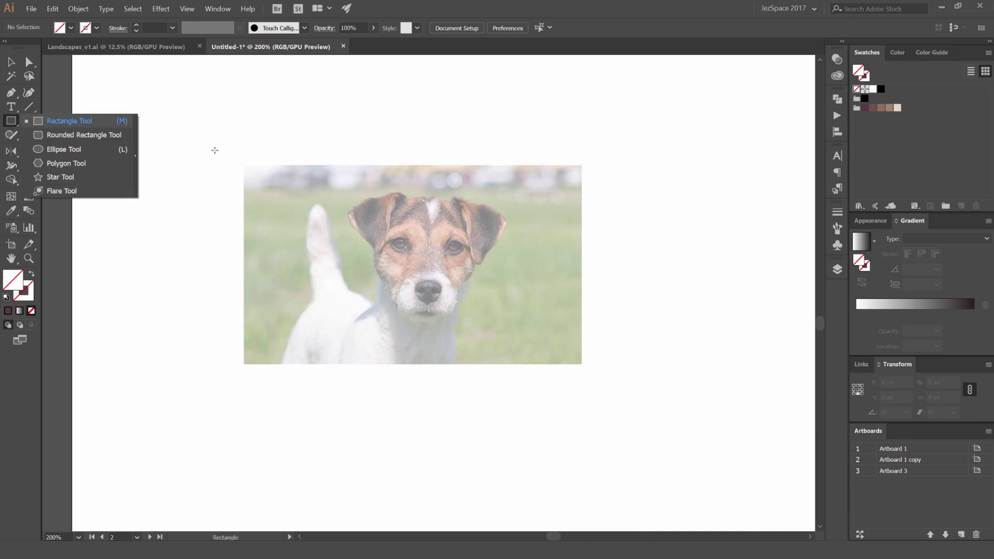
{"action": "key", "text": "alt"}
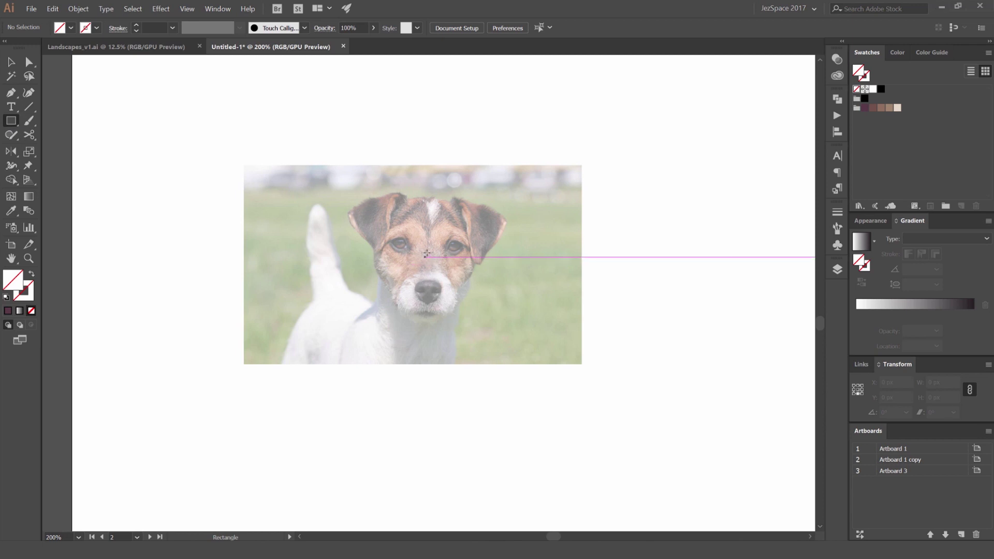
{"action": "left_click", "coordinate": [426, 254]}
{"action": "left_click_drag", "start_coordinate": [592, 193], "coordinate": [576, 215]}
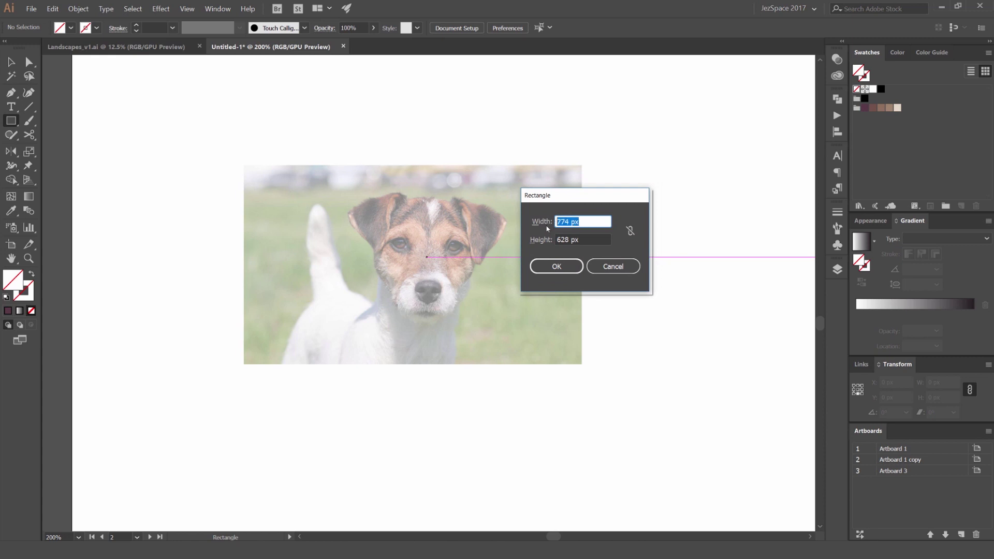
{"action": "type", "text": "22"}
{"action": "key", "text": "Tab"}
{"action": "type", "text": "200"}
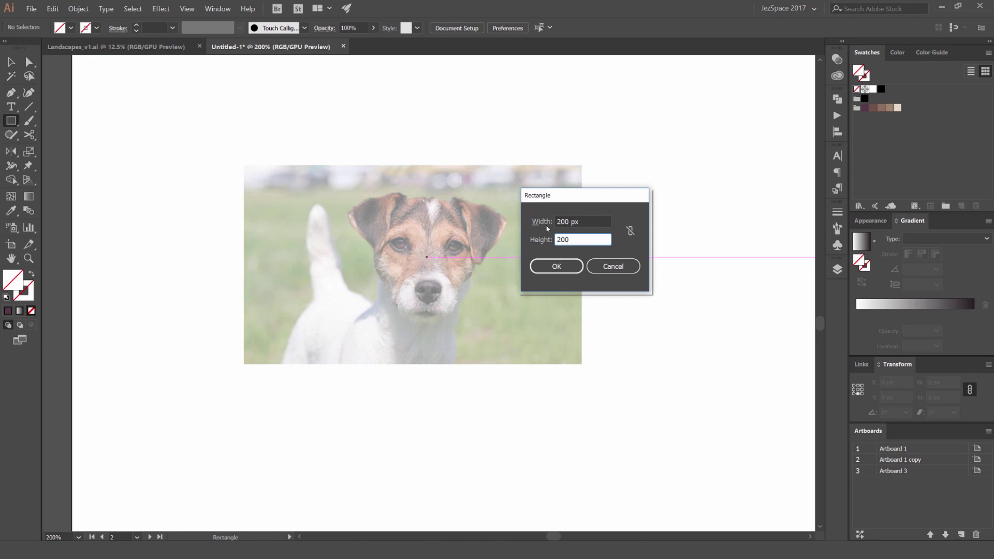
{"action": "left_click", "coordinate": [556, 266]}
Give the square around the dog's head a 2 pt black stroke and no fill.
{"action": "key", "text": "v"}
{"action": "left_click", "coordinate": [614, 175]}
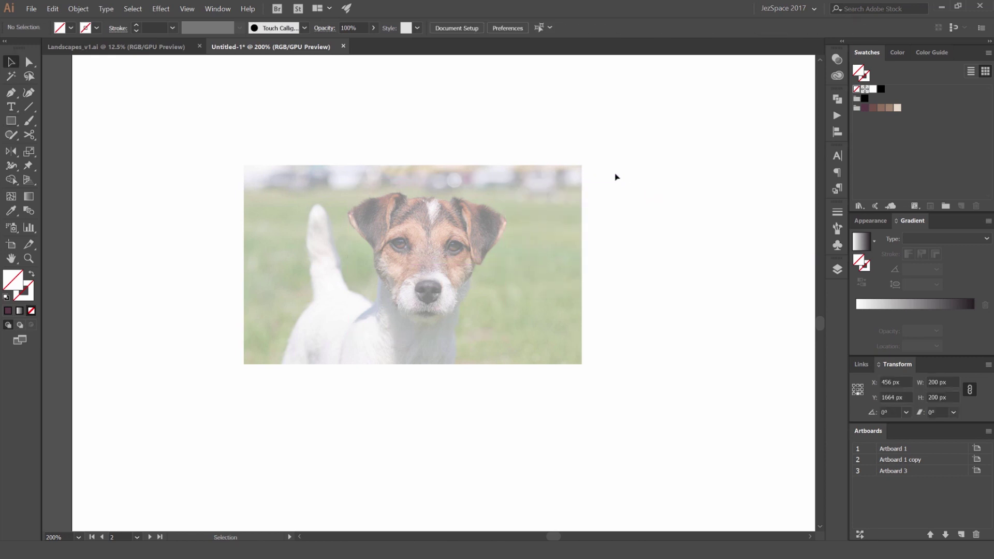
{"action": "left_click", "coordinate": [879, 90]}
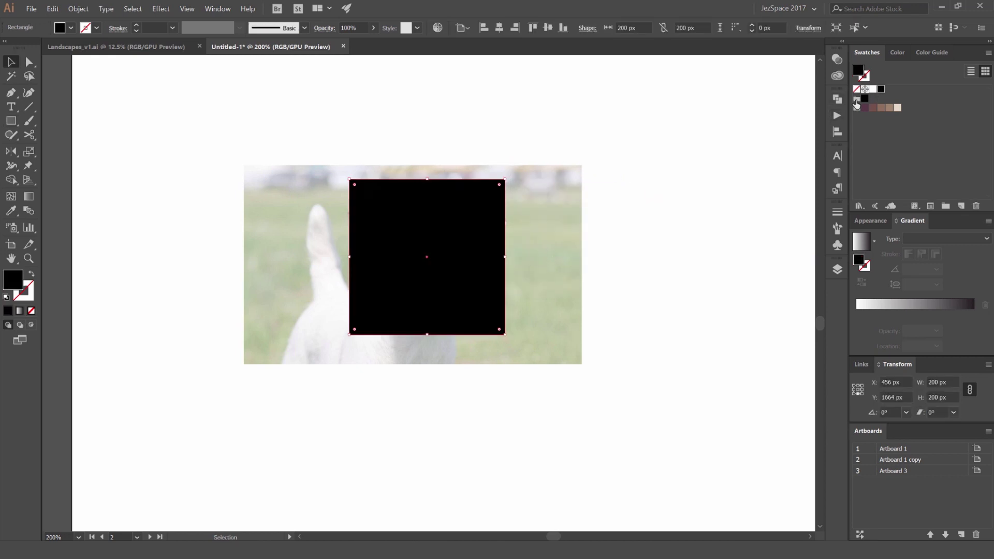
{"action": "key", "text": "shift+x"}
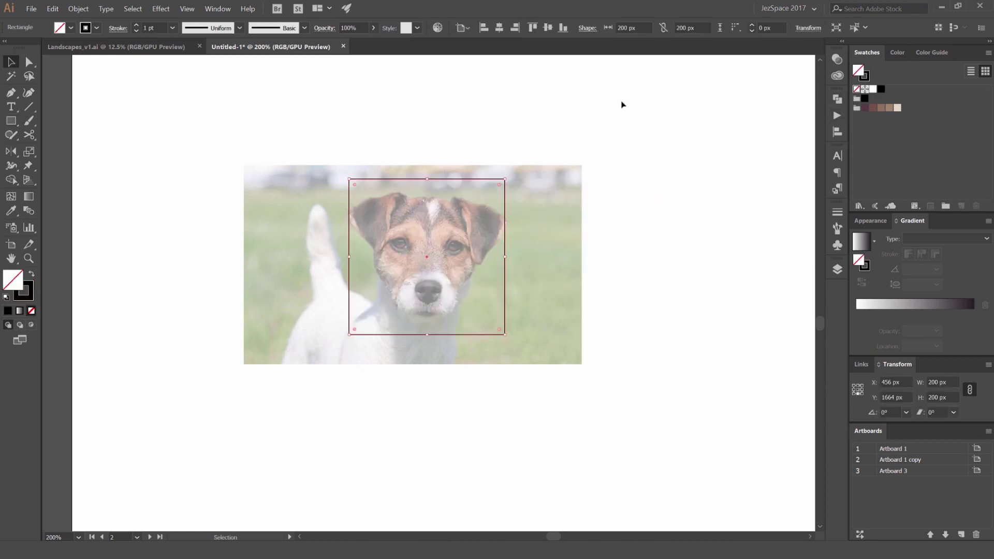
{"action": "left_click", "coordinate": [136, 26]}
{"action": "left_click", "coordinate": [479, 138]}
{"action": "left_click_drag", "start_coordinate": [479, 138], "coordinate": [376, 139]}
{"action": "left_click", "coordinate": [380, 182]}
{"action": "key", "text": "ctrl+="}
{"action": "key", "text": "ctrl+="}
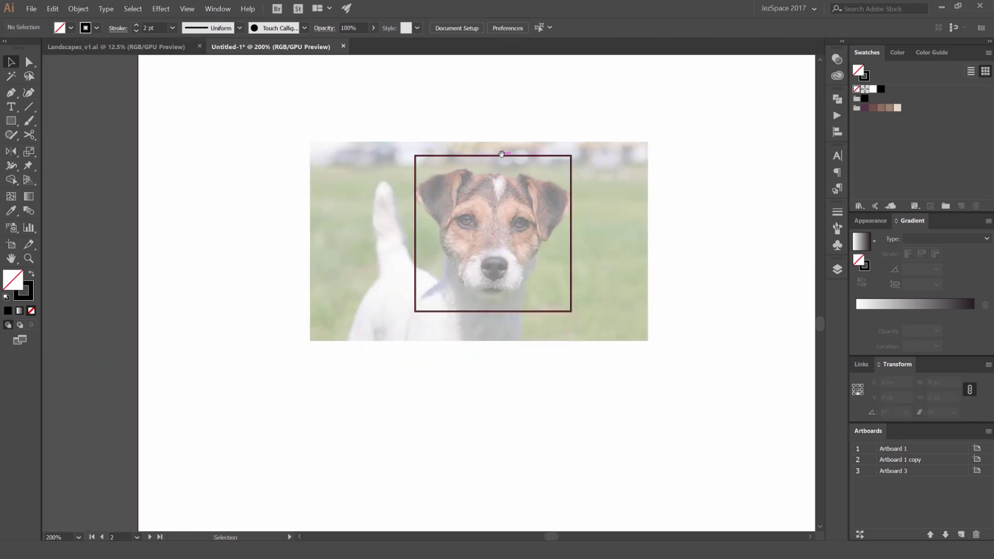
Nudge the 200 px square vertically to Y 1666 px so that it frames the dog's head.
{"action": "key", "text": "Down"}
{"action": "key", "text": "Down"}
{"action": "key", "text": "Down"}
{"action": "key", "text": "Down"}
{"action": "key", "text": "Down"}
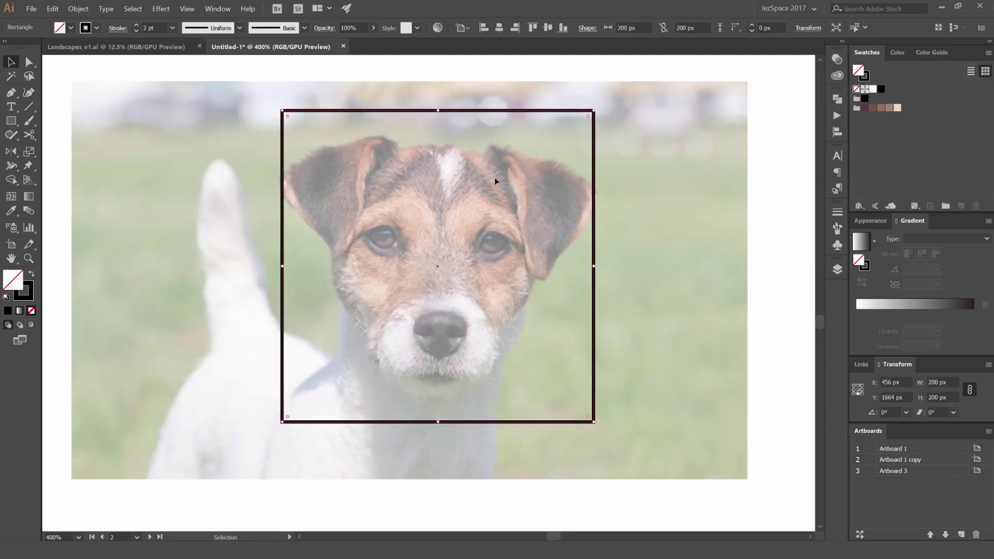
{"action": "key", "text": "Down"}
{"action": "key", "text": "Down"}
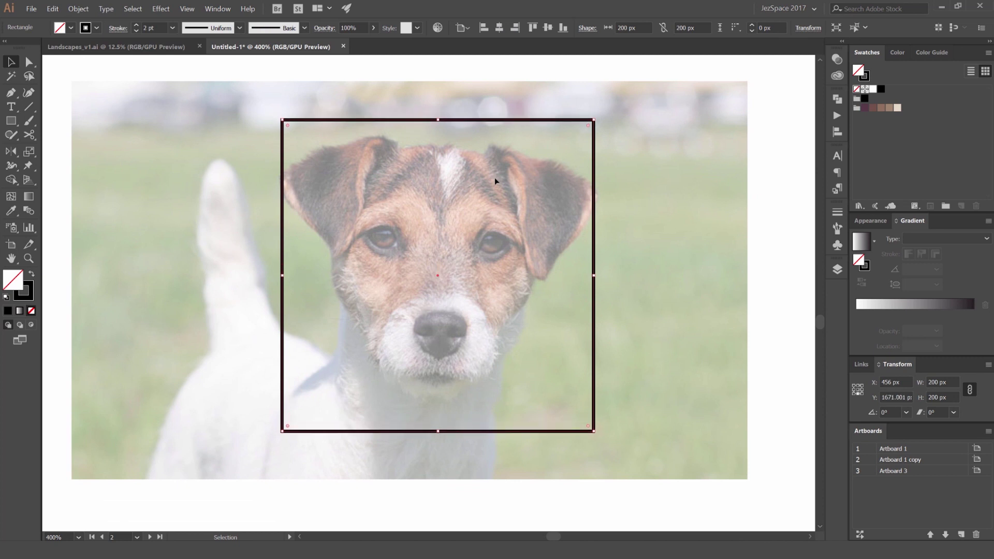
{"action": "key", "text": "Up"}
{"action": "key", "text": "Up"}
{"action": "key", "text": "Up"}
{"action": "key", "text": "Up"}
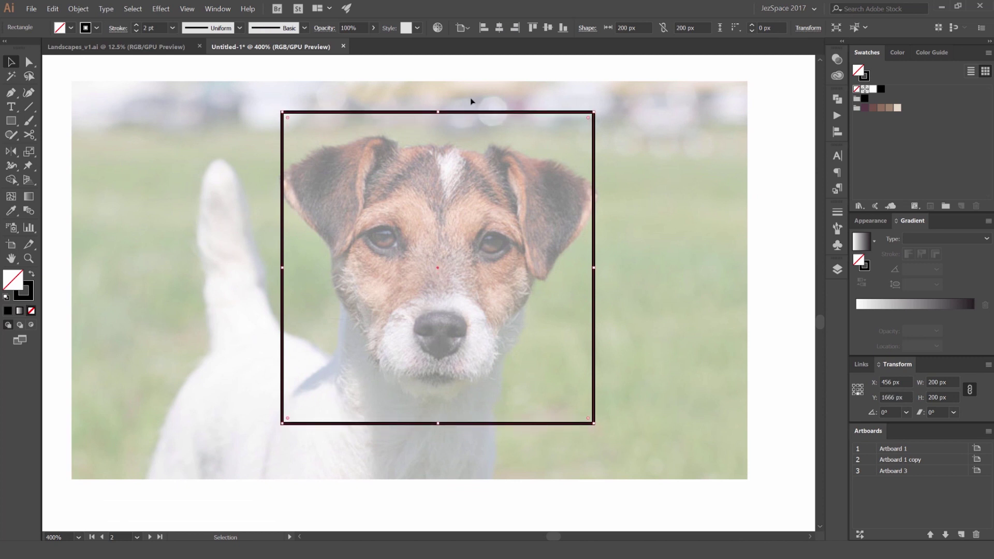
{"action": "left_click", "coordinate": [472, 100]}
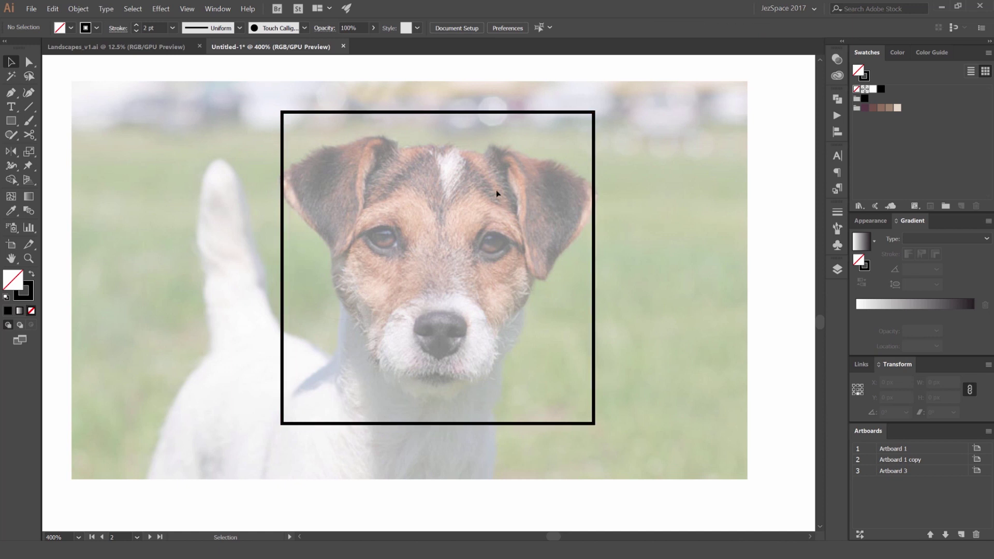
{"action": "left_click", "coordinate": [594, 183]}
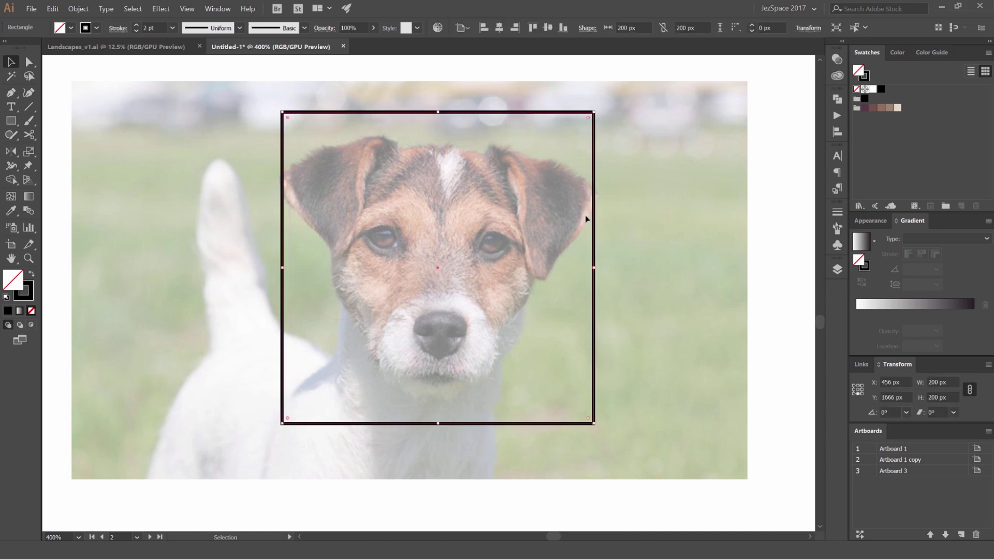
{"action": "left_click", "coordinate": [540, 166]}
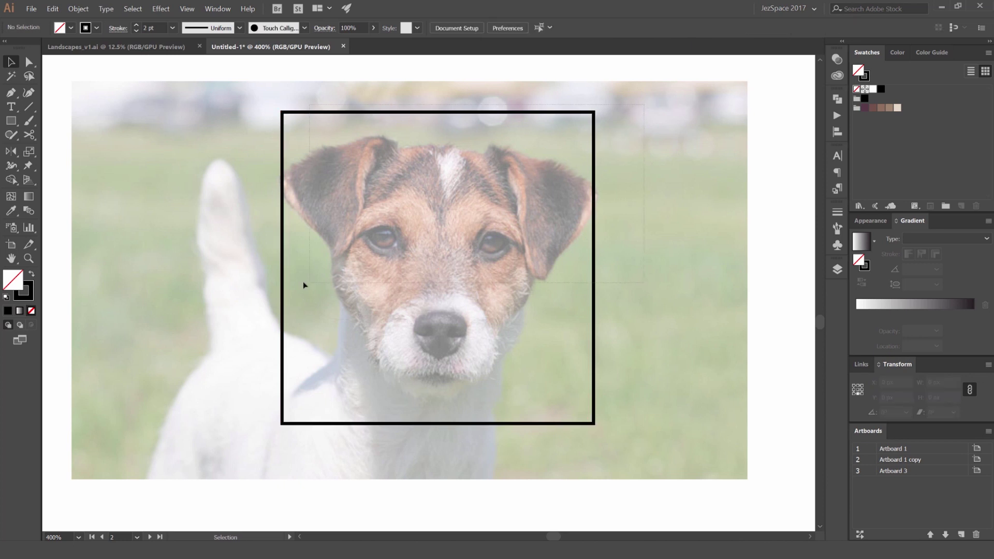
Turn on Overprint Preview for the dog drawing.
{"action": "left_click_drag", "start_coordinate": [508, 172], "coordinate": [512, 181]}
{"action": "key", "text": "p"}
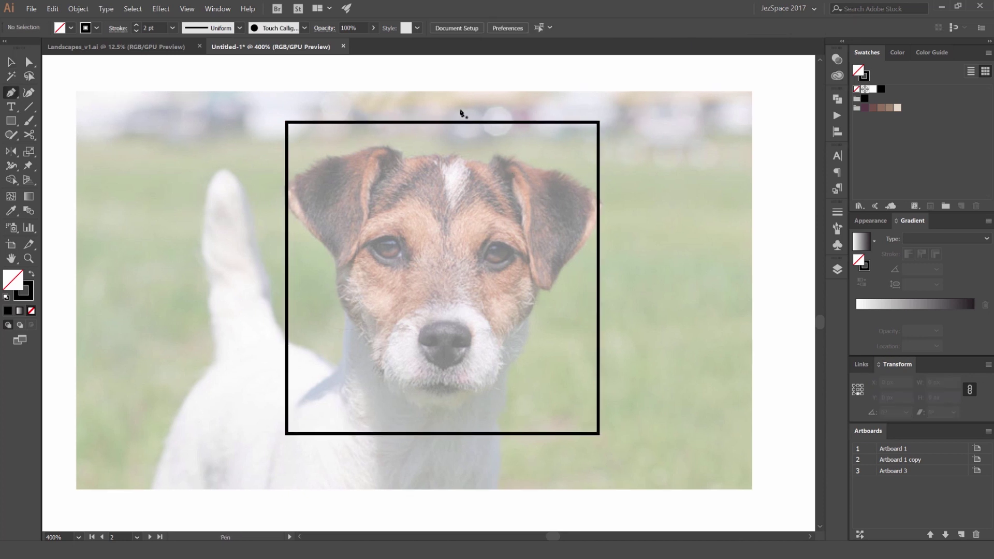
{"action": "scroll", "coordinate": [440, 111], "scroll_direction": "up", "scroll_amount": 1}
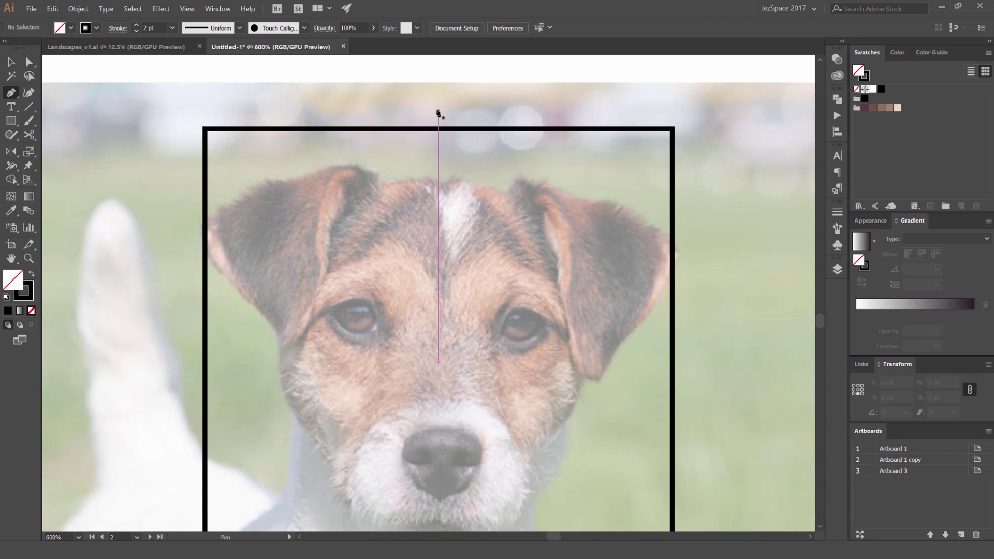
{"action": "left_click", "coordinate": [187, 9]}
{"action": "left_click", "coordinate": [301, 280]}
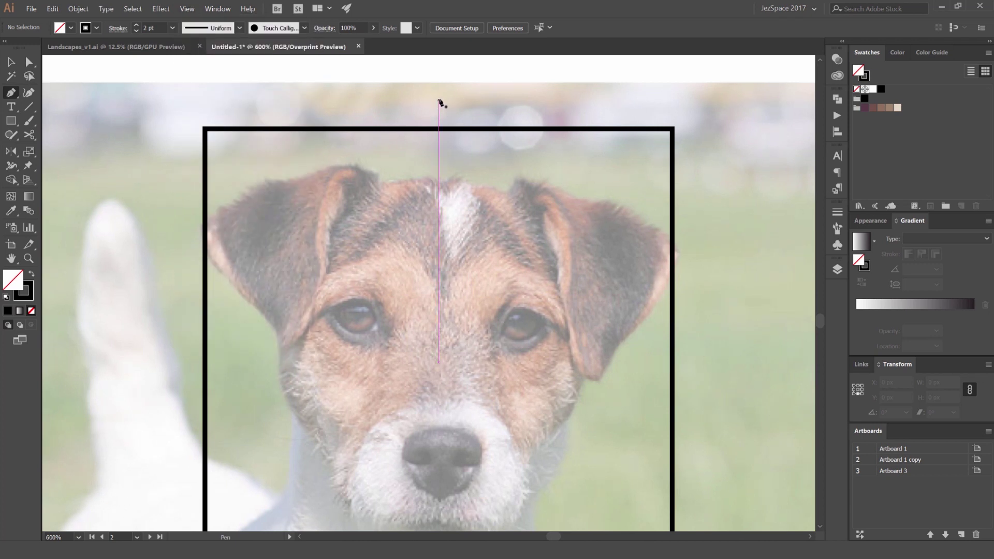
Draw a straight vertical line about 240 px long with the Pen tool through the square's centre at X 456 px, extending past both edges.
{"action": "left_click", "coordinate": [439, 99]}
{"action": "key", "text": "ctrl+minus"}
{"action": "scroll", "coordinate": [439, 310], "scroll_direction": "down", "scroll_amount": 2}
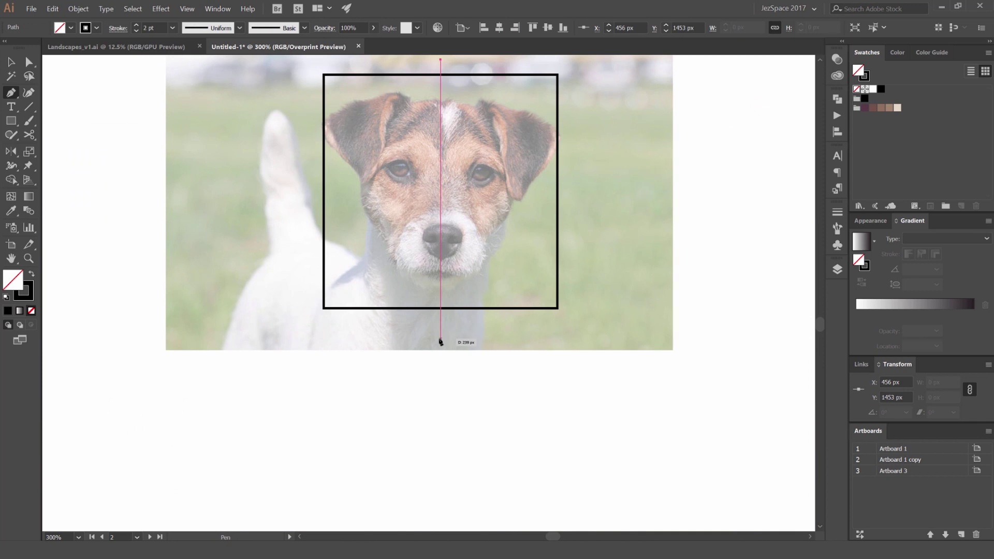
{"action": "left_click", "coordinate": [440, 339]}
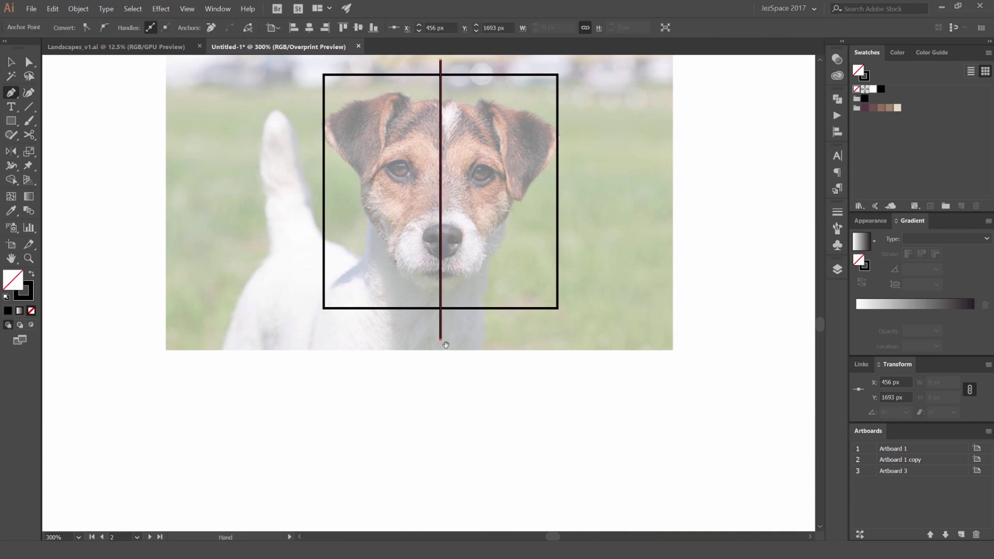
Convert the vertical centre line through the dog's face into a guide.
{"action": "left_click_drag", "start_coordinate": [454, 238], "coordinate": [446, 263]}
{"action": "scroll", "coordinate": [448, 261], "scroll_direction": "up", "scroll_amount": 1}
{"action": "key", "text": "v"}
{"action": "left_click", "coordinate": [442, 164]}
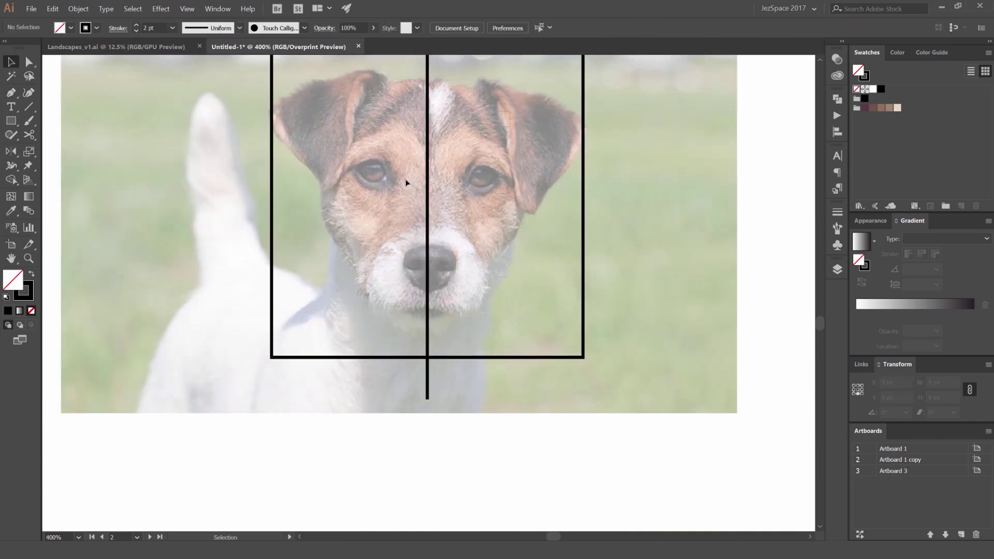
{"action": "left_click", "coordinate": [430, 167]}
{"action": "scroll", "coordinate": [432, 163], "scroll_direction": "up", "scroll_amount": 1}
{"action": "key", "text": "a"}
{"action": "key", "text": "Delete"}
{"action": "key", "text": "v"}
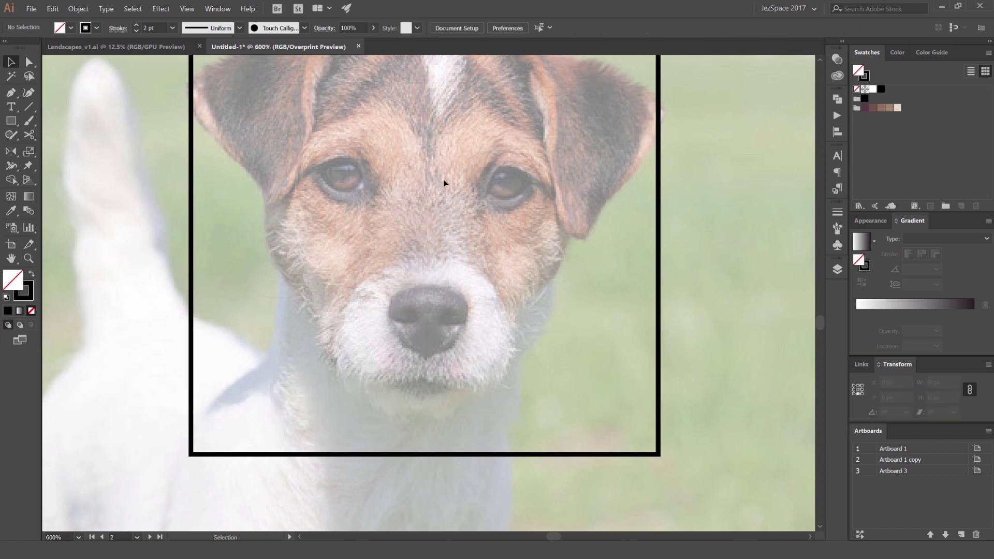
{"action": "key", "text": "ctrl+z"}
{"action": "scroll", "coordinate": [428, 145], "scroll_direction": "up", "scroll_amount": 3}
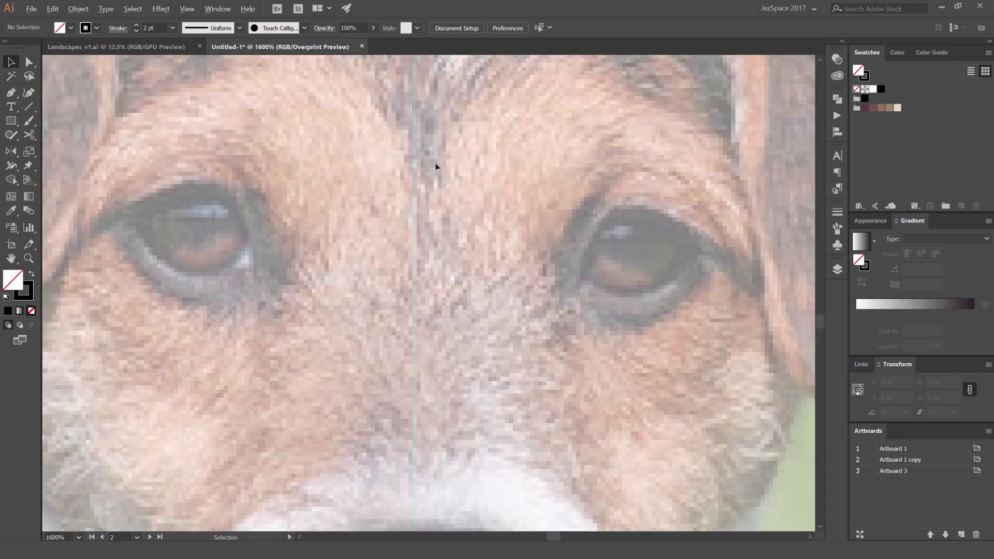
{"action": "scroll", "coordinate": [421, 188], "scroll_direction": "down", "scroll_amount": 5}
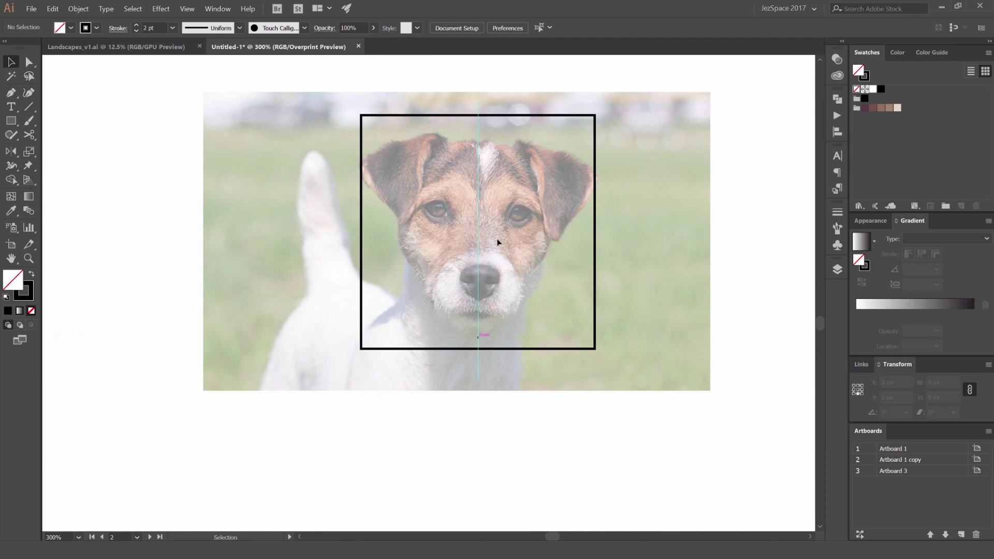
{"action": "scroll", "coordinate": [486, 155], "scroll_direction": "up", "scroll_amount": 1}
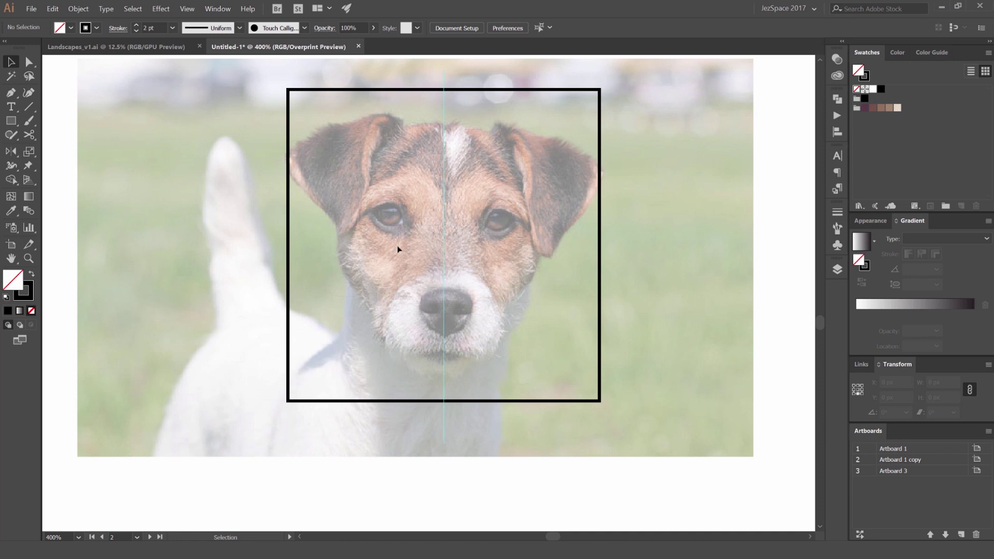
Start the left half of the head outline with the Pen tool, from the centre guide at the crown (Y 1488.25 px) down to the ear's lower tip.
{"action": "key", "text": "p"}
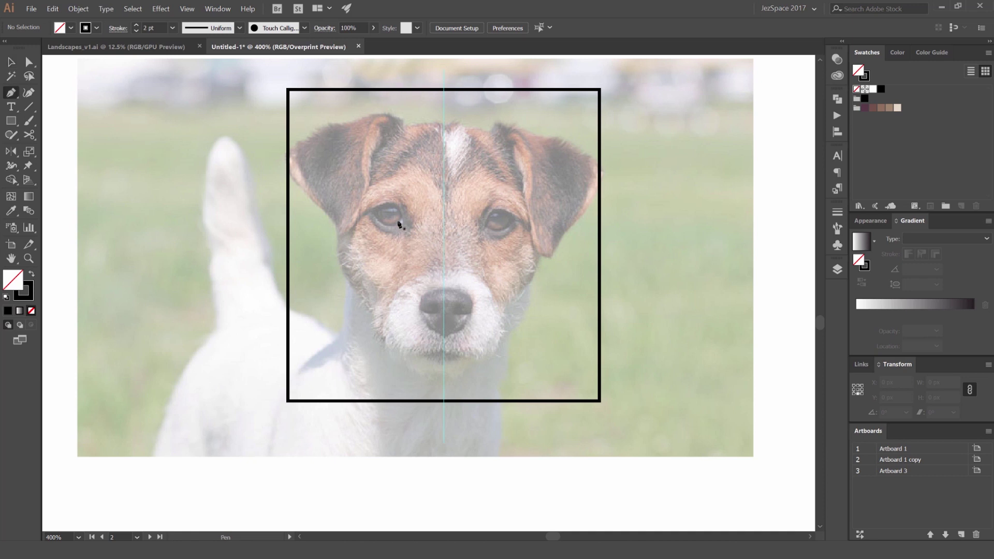
{"action": "key", "text": "x"}
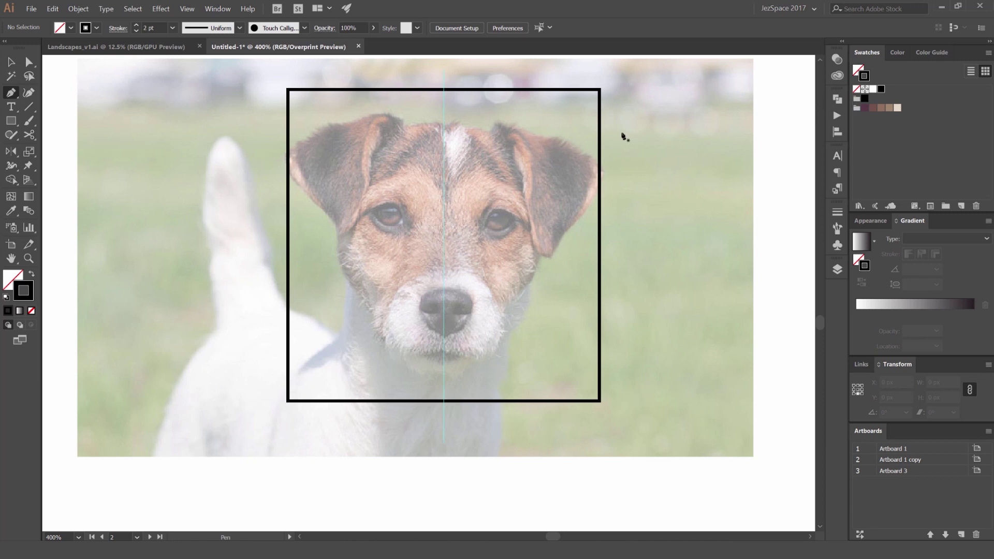
{"action": "scroll", "coordinate": [429, 149], "scroll_direction": "up", "scroll_amount": 1}
{"action": "scroll", "coordinate": [569, 154], "scroll_direction": "down", "scroll_amount": 1}
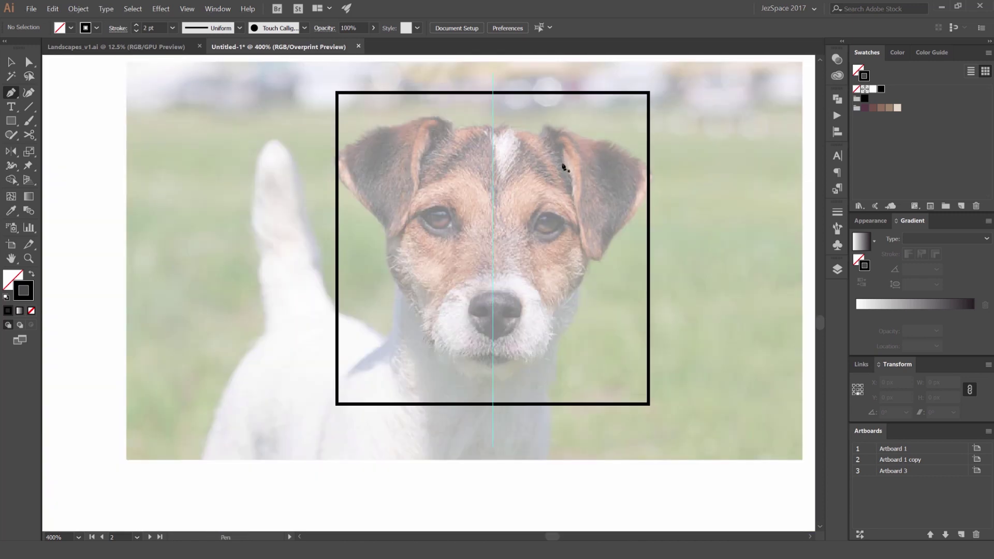
{"action": "scroll", "coordinate": [549, 179], "scroll_direction": "up", "scroll_amount": 1}
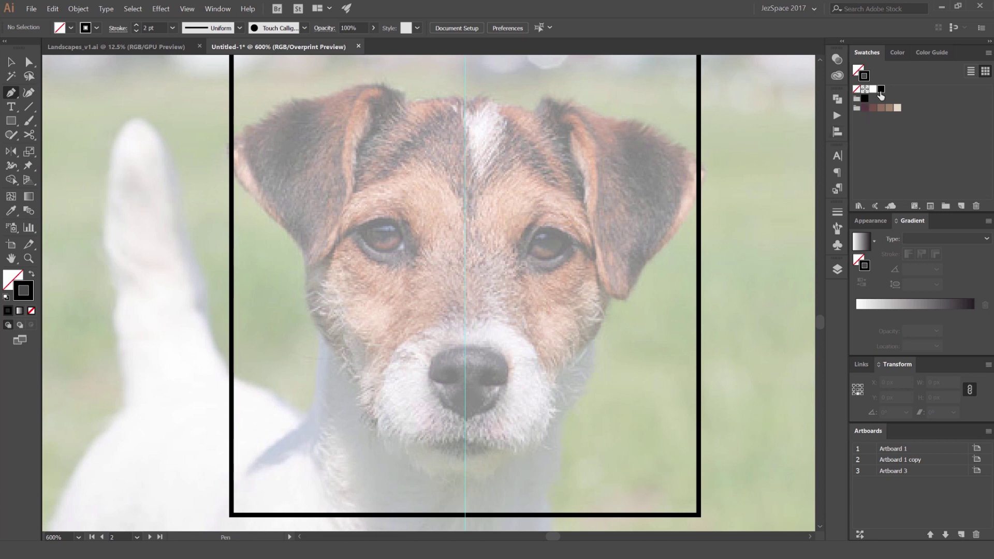
{"action": "left_click_drag", "start_coordinate": [486, 114], "coordinate": [448, 156]}
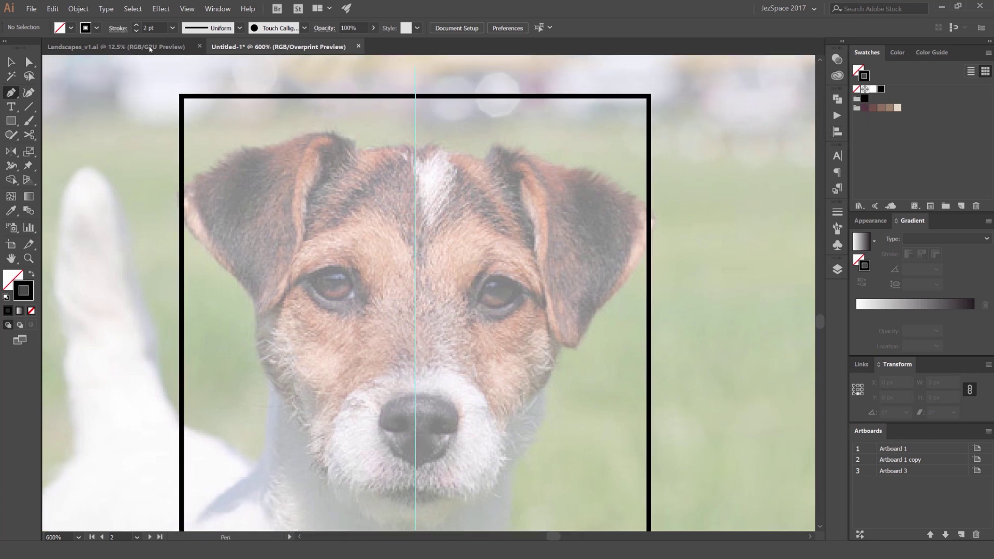
{"action": "scroll", "coordinate": [399, 149], "scroll_direction": "up", "scroll_amount": 1}
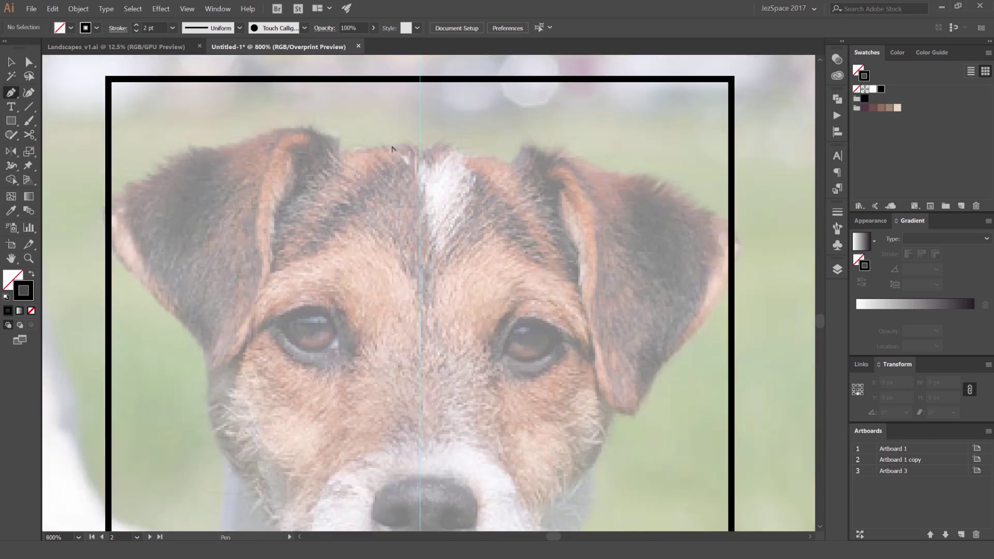
{"action": "left_click", "coordinate": [420, 149]}
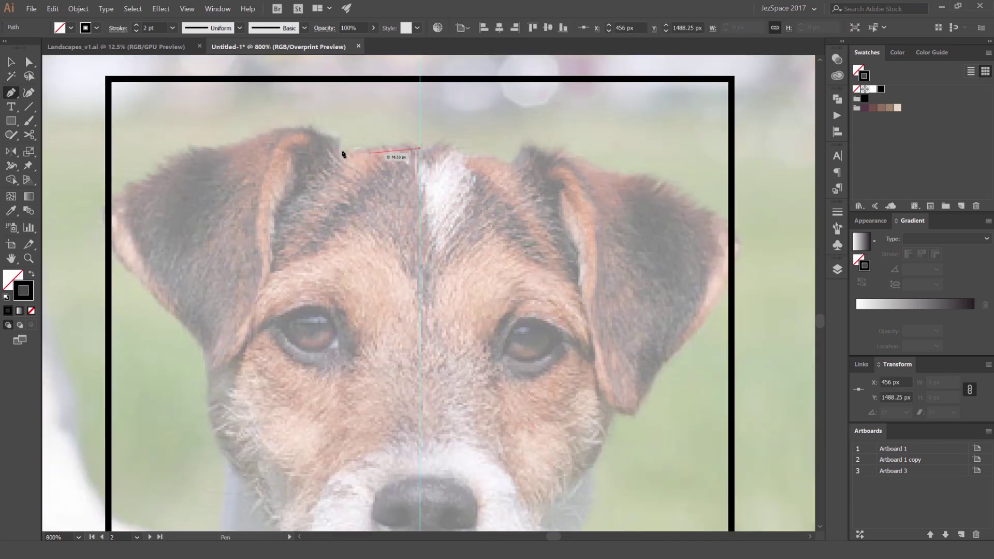
{"action": "left_click_drag", "start_coordinate": [276, 207], "coordinate": [224, 281]}
{"action": "left_click_drag", "start_coordinate": [228, 328], "coordinate": [307, 245]}
{"action": "left_click_drag", "start_coordinate": [283, 285], "coordinate": [245, 328]}
{"action": "left_click", "coordinate": [284, 286]}
{"action": "left_click_drag", "start_coordinate": [284, 291], "coordinate": [277, 198]}
Continue the head outline in smooth curves down the left cheek and around the muzzle, ending on the centre guide below the chin.
{"action": "left_click_drag", "start_coordinate": [276, 192], "coordinate": [266, 220]}
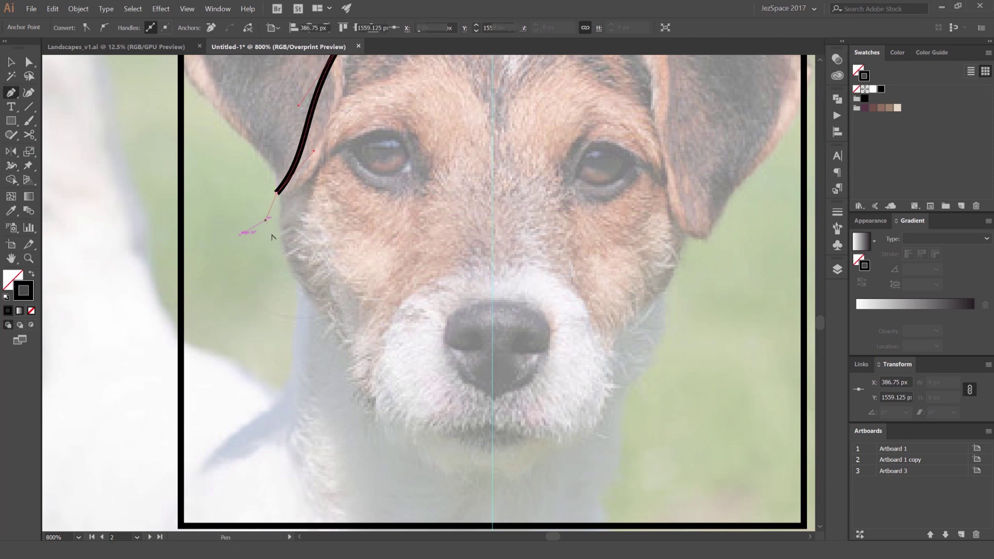
{"action": "left_click_drag", "start_coordinate": [321, 310], "coordinate": [355, 340]}
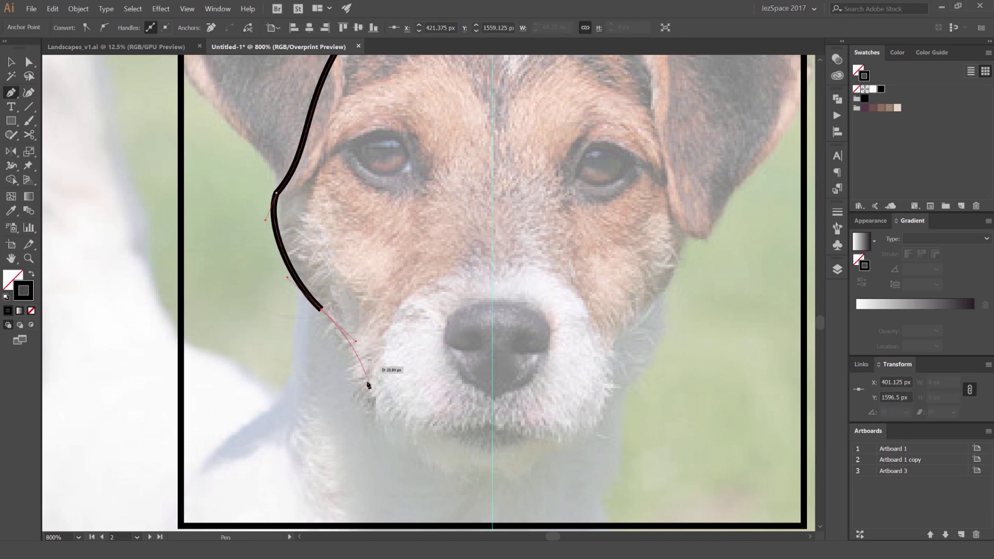
{"action": "left_click_drag", "start_coordinate": [382, 431], "coordinate": [410, 468]}
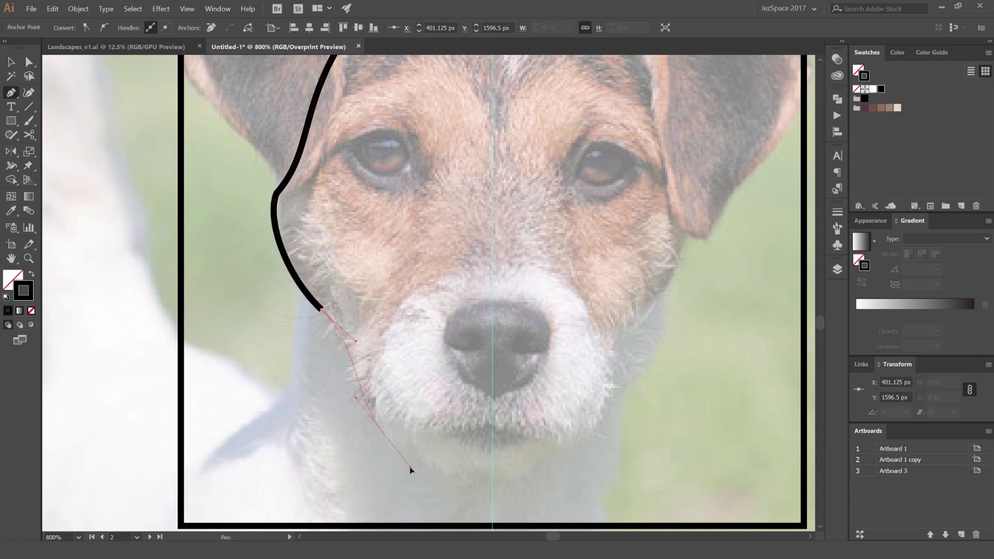
{"action": "left_click_drag", "start_coordinate": [402, 369], "coordinate": [367, 290]}
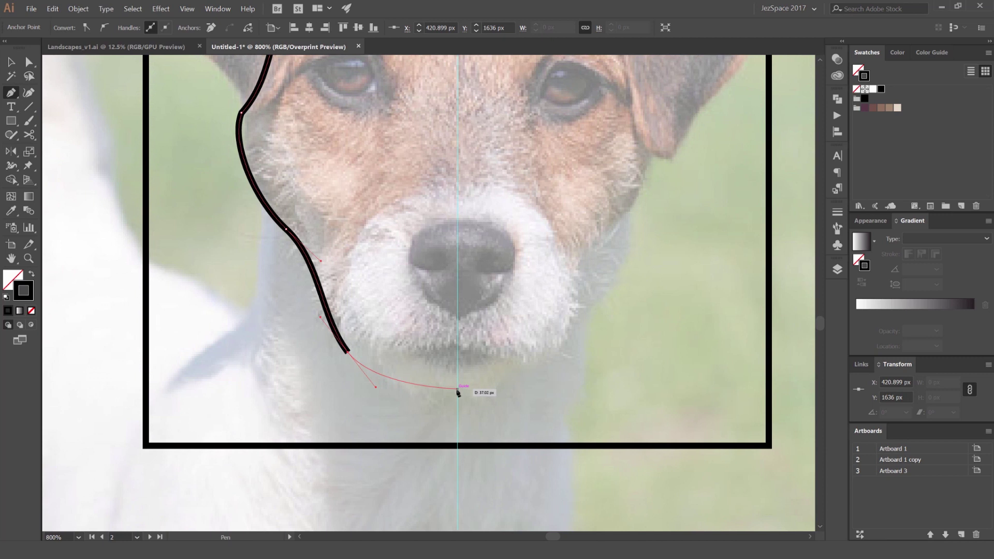
{"action": "left_click", "coordinate": [457, 392]}
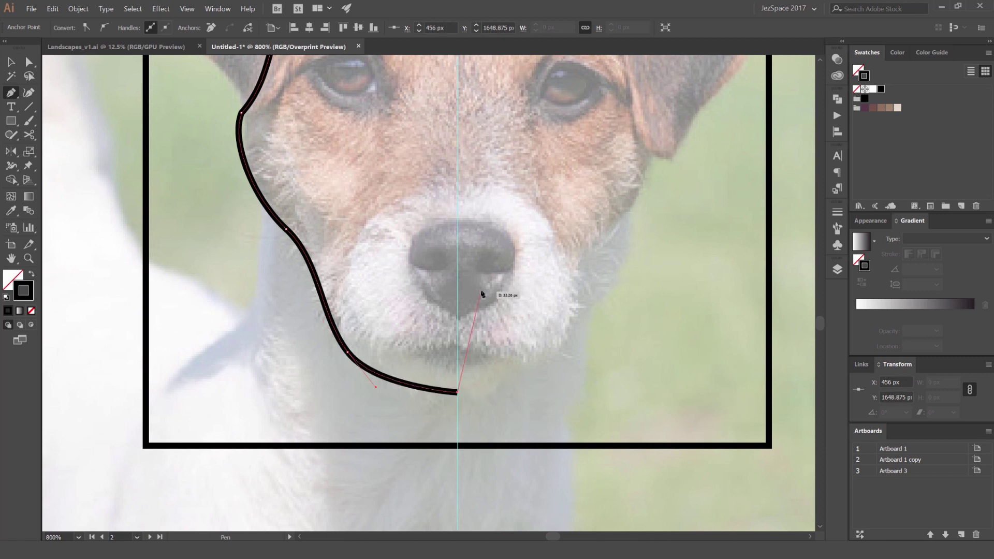
{"action": "key", "text": "v"}
{"action": "left_click", "coordinate": [499, 284]}
{"action": "scroll", "coordinate": [499, 282], "scroll_direction": "down", "scroll_amount": 3}
{"action": "scroll", "coordinate": [486, 316], "scroll_direction": "up", "scroll_amount": 4}
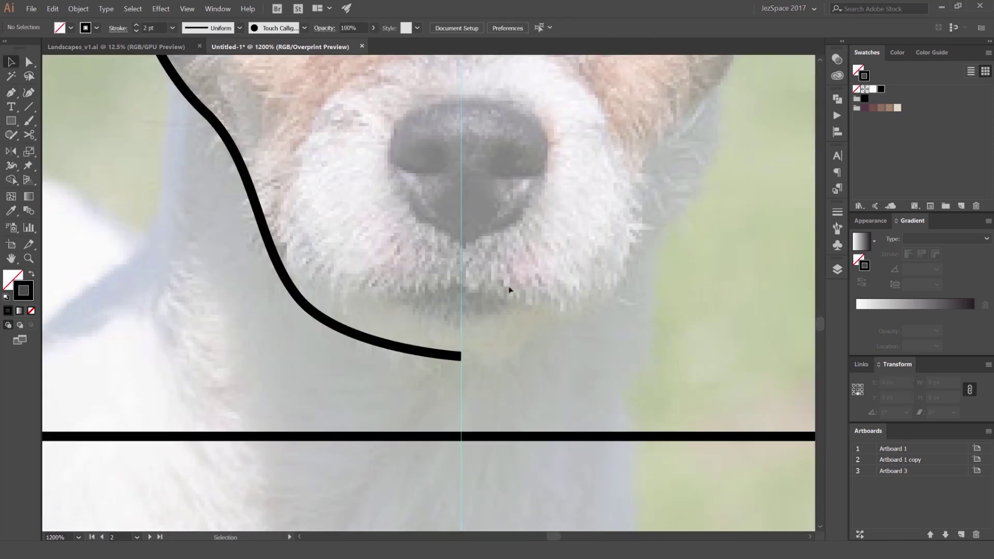
{"action": "left_click", "coordinate": [453, 357]}
{"action": "key", "text": "ctrl+minus"}
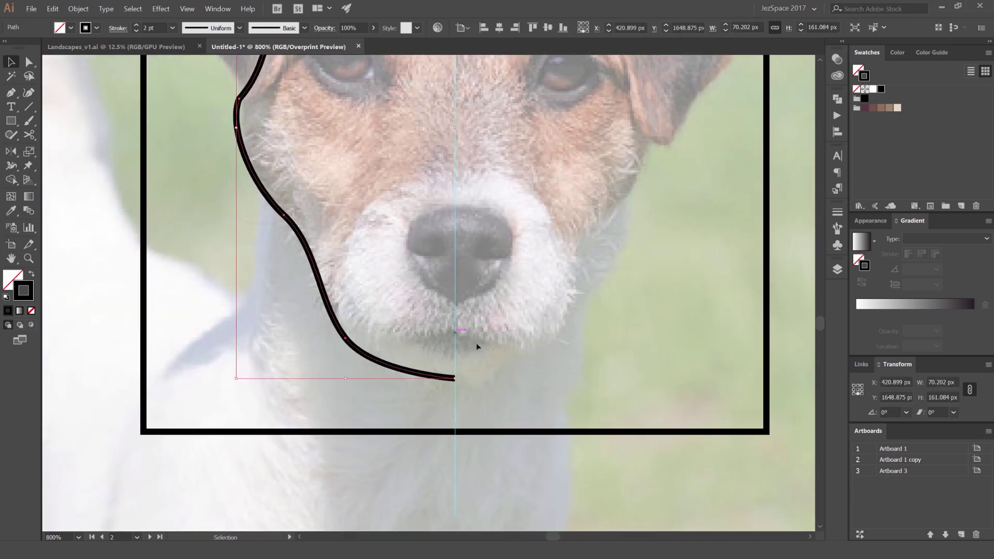
{"action": "left_click", "coordinate": [456, 343]}
Draw the left half of the muzzle with the Pen tool, from the guide at the mouth out to the face outline and back over the nose.
{"action": "scroll", "coordinate": [443, 296], "scroll_direction": "up", "scroll_amount": 1}
{"action": "key", "text": "p"}
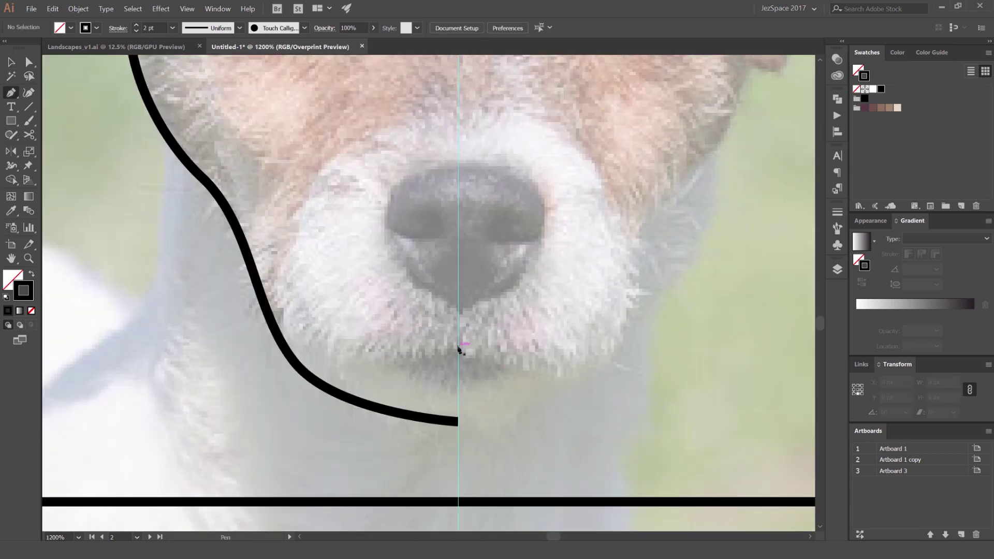
{"action": "left_click", "coordinate": [458, 343]}
{"action": "mouse_move", "coordinate": [264, 306]}
{"action": "left_mouse_down"}
{"action": "mouse_move", "coordinate": [175, 219]}
{"action": "mouse_move", "coordinate": [194, 213]}
{"action": "left_mouse_up"}
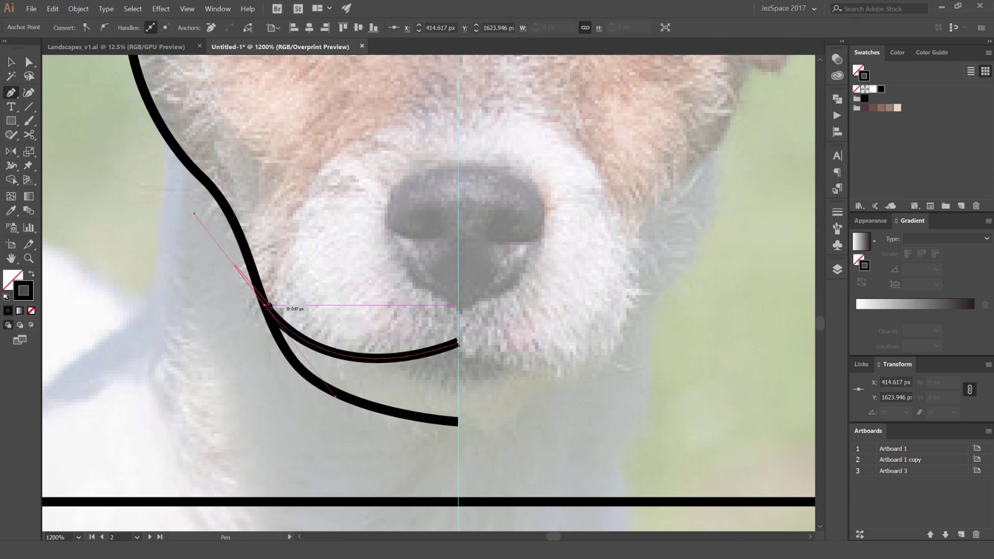
{"action": "left_click_drag", "start_coordinate": [268, 302], "coordinate": [311, 201]}
{"action": "left_click_drag", "start_coordinate": [394, 131], "coordinate": [612, 190]}
{"action": "key", "text": "ctrl+minus"}
{"action": "key", "text": "ctrl+minus"}
{"action": "key", "text": "ctrl+minus"}
{"action": "key", "text": "v"}
{"action": "left_click", "coordinate": [445, 240]}
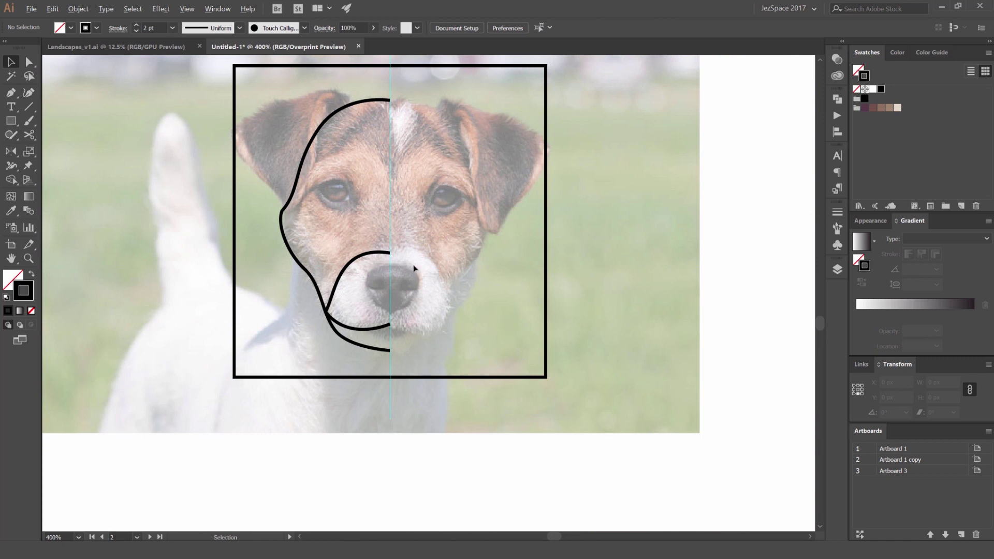
Draw the left half of the nose with the Pen tool, from the centre guide at Y 1594 px around its side to the guide at Y 1624.5 px.
{"action": "key", "text": "ctrl+plus"}
{"action": "key", "text": "ctrl+plus"}
{"action": "key", "text": "ctrl+plus"}
{"action": "key", "text": "ctrl+plus"}
{"action": "key", "text": "p"}
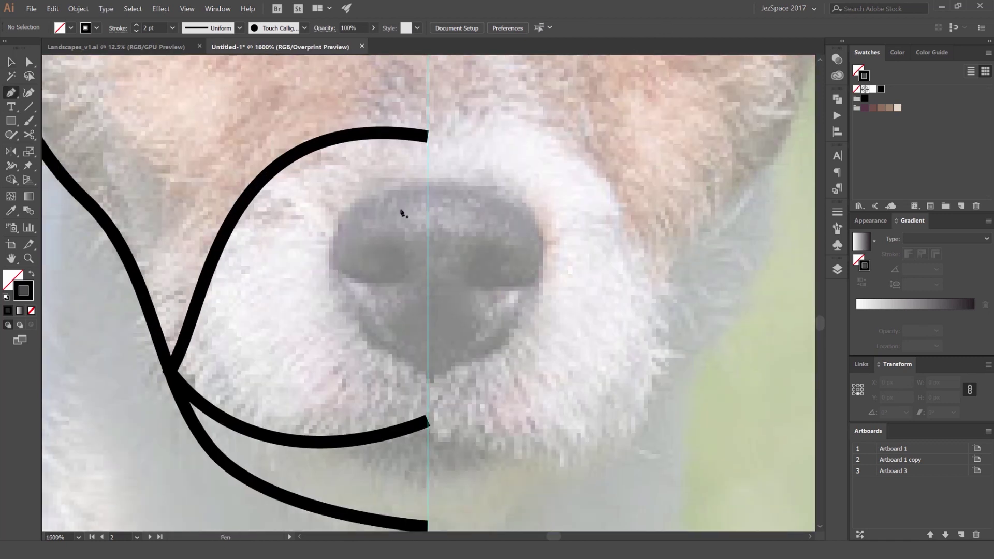
{"action": "left_click", "coordinate": [428, 184]}
{"action": "left_click_drag", "start_coordinate": [338, 275], "coordinate": [232, 233]}
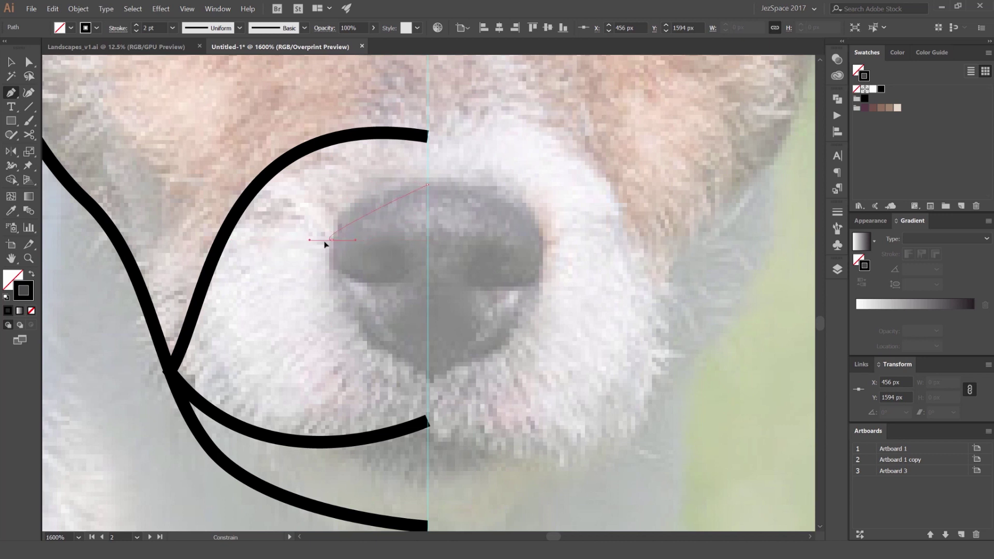
{"action": "left_click_drag", "start_coordinate": [309, 311], "coordinate": [321, 243]}
{"action": "left_click_drag", "start_coordinate": [335, 283], "coordinate": [337, 286]}
{"action": "scroll", "coordinate": [383, 352], "scroll_direction": "up", "scroll_amount": 1}
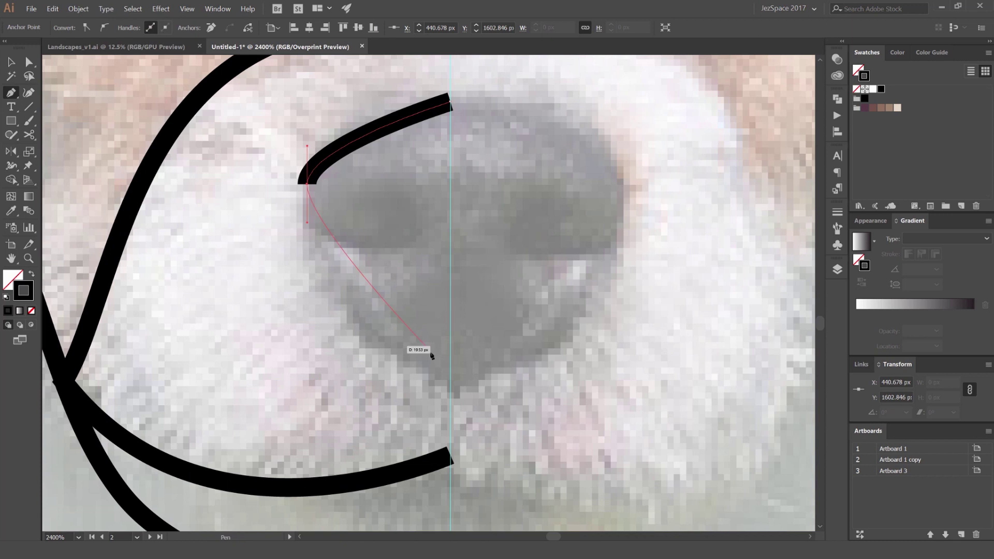
{"action": "left_click_drag", "start_coordinate": [450, 387], "coordinate": [564, 441]}
{"action": "left_click", "coordinate": [451, 387]}
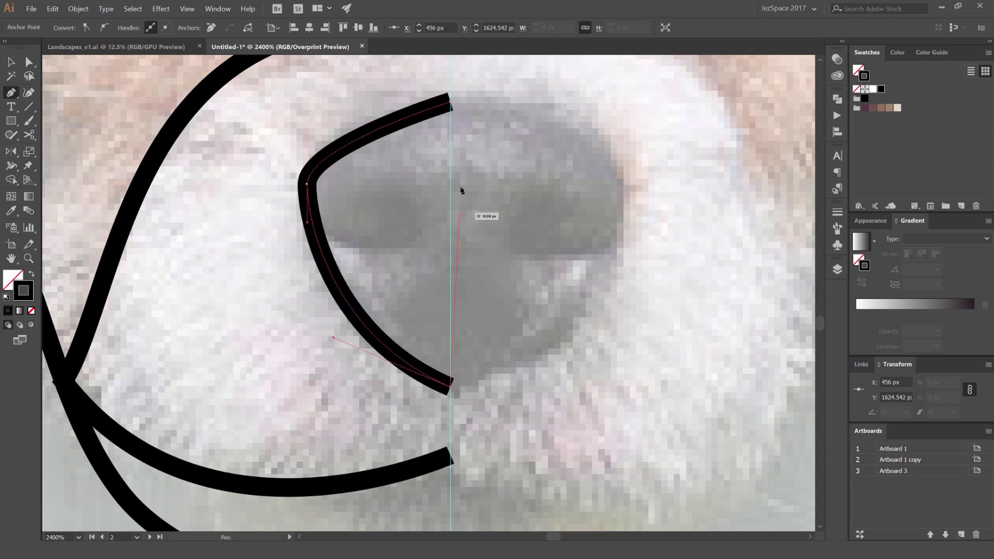
{"action": "key", "text": "v"}
{"action": "left_click", "coordinate": [393, 244]}
Draw a curved nostril loop inside the nose with the Pen tool, starting and ending on the nose's outer edge.
{"action": "key", "text": "p"}
{"action": "left_click", "coordinate": [308, 197]}
{"action": "left_click_drag", "start_coordinate": [462, 214], "coordinate": [462, 213]}
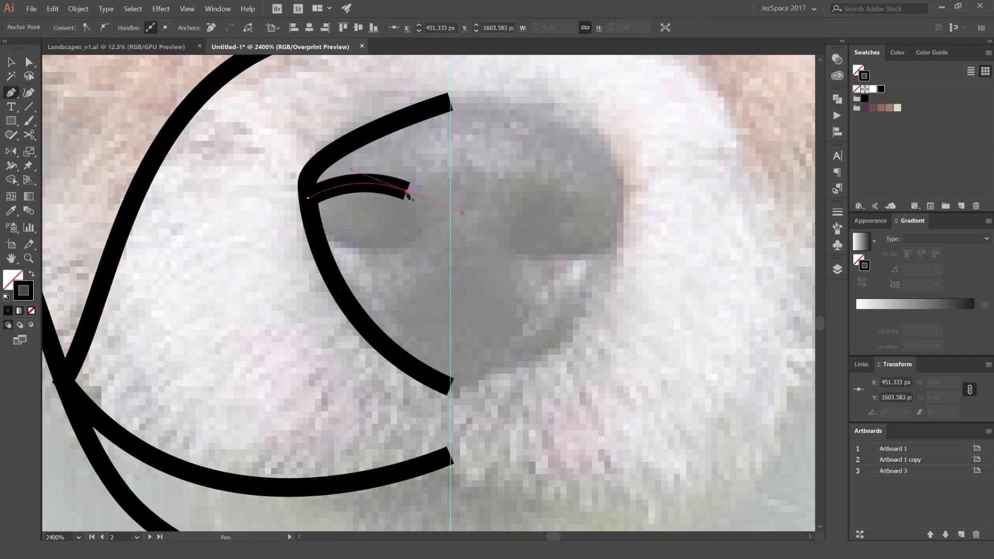
{"action": "left_click_drag", "start_coordinate": [404, 241], "coordinate": [385, 243]}
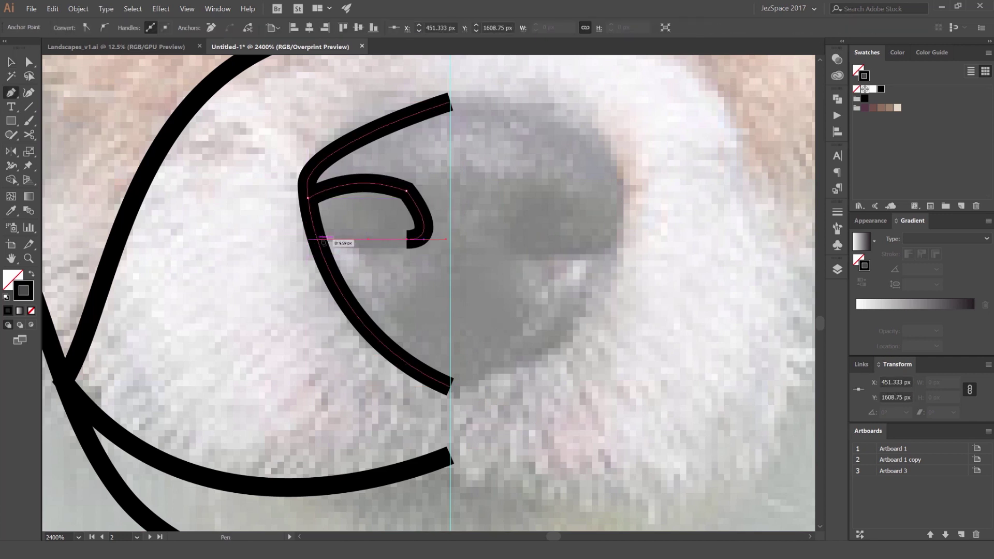
{"action": "key", "text": "ctrl+z"}
{"action": "left_click_drag", "start_coordinate": [323, 239], "coordinate": [263, 199]}
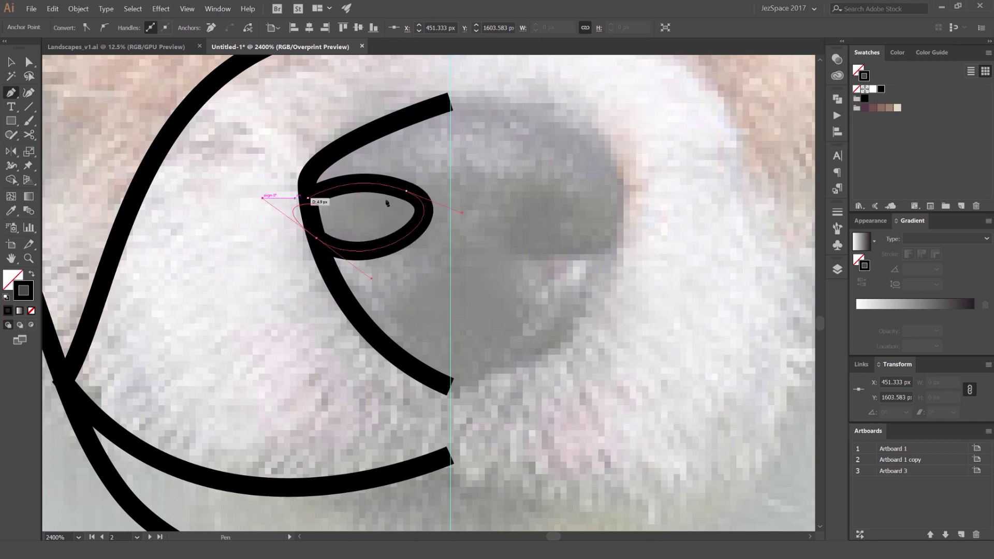
Scale the nostril loop down slightly, keeping it against the nose's outer edge.
{"action": "key", "text": "v"}
{"action": "left_click", "coordinate": [420, 170]}
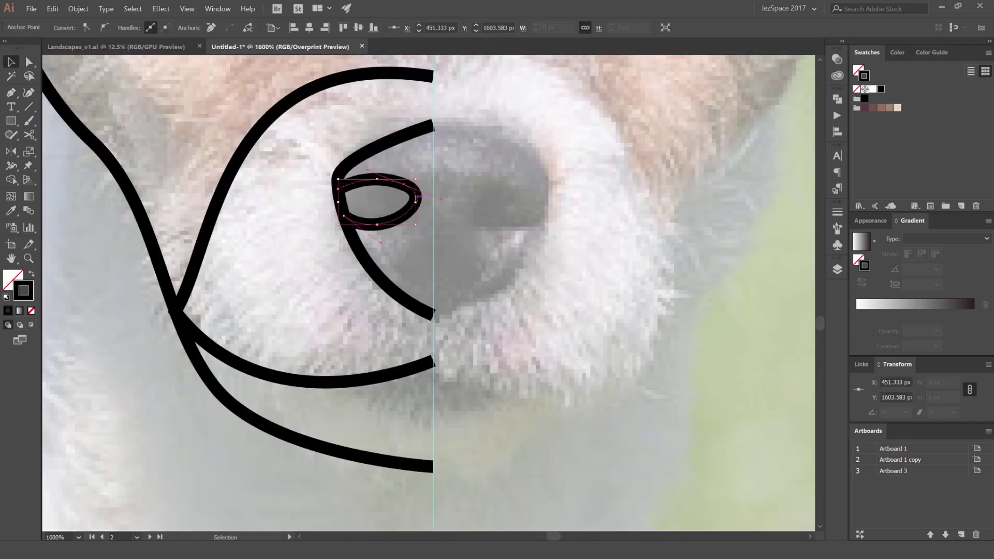
{"action": "left_click_drag", "start_coordinate": [410, 202], "coordinate": [402, 203]}
{"action": "left_click", "coordinate": [449, 187]}
{"action": "scroll", "coordinate": [449, 183], "scroll_direction": "down", "scroll_amount": 4}
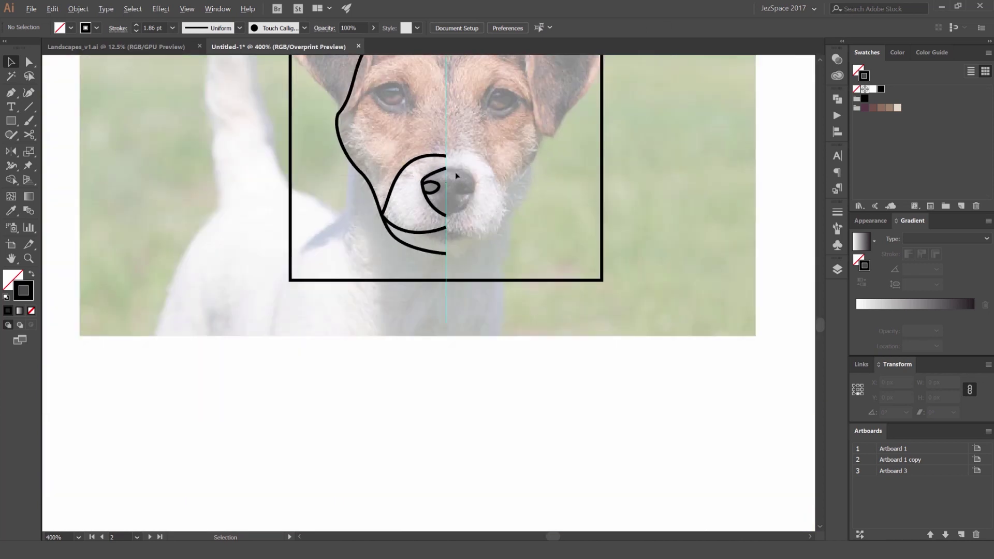
Draw a curved snout line with the Pen tool from the muzzle curve (about X 430.8, Y 1591.9 px) up towards the eye's inner corner.
{"action": "left_click_drag", "start_coordinate": [460, 154], "coordinate": [460, 201]}
{"action": "scroll", "coordinate": [414, 207], "scroll_direction": "up", "scroll_amount": 3}
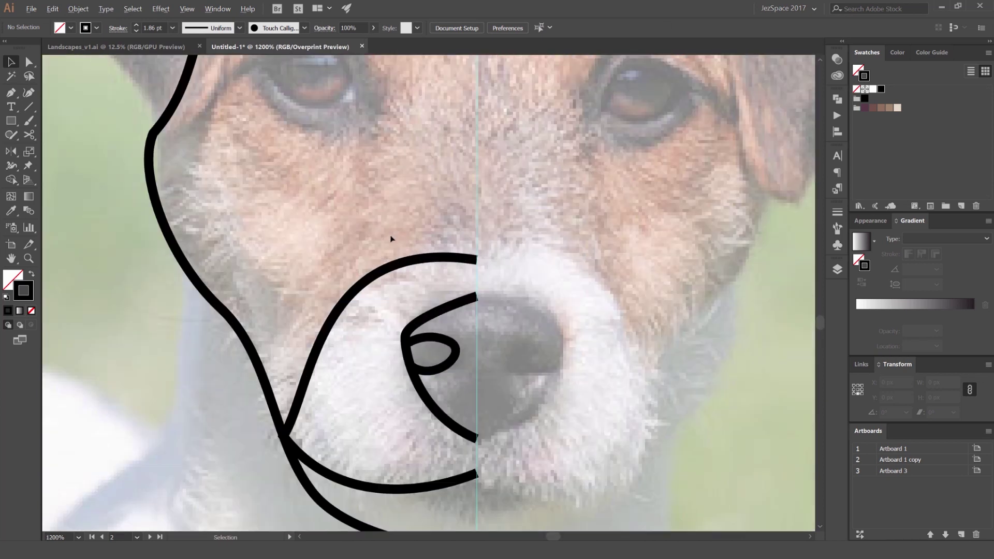
{"action": "key", "text": "p"}
{"action": "left_click", "coordinate": [359, 285]}
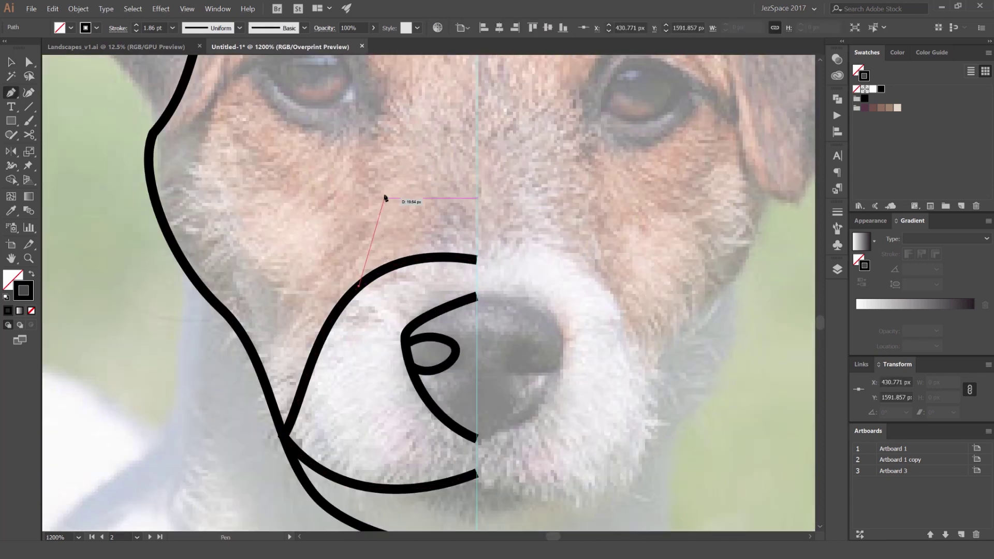
{"action": "left_click_drag", "start_coordinate": [398, 134], "coordinate": [392, 125]}
{"action": "key", "text": "v"}
{"action": "left_click", "coordinate": [436, 125]}
{"action": "scroll", "coordinate": [436, 125], "scroll_direction": "down", "scroll_amount": 2}
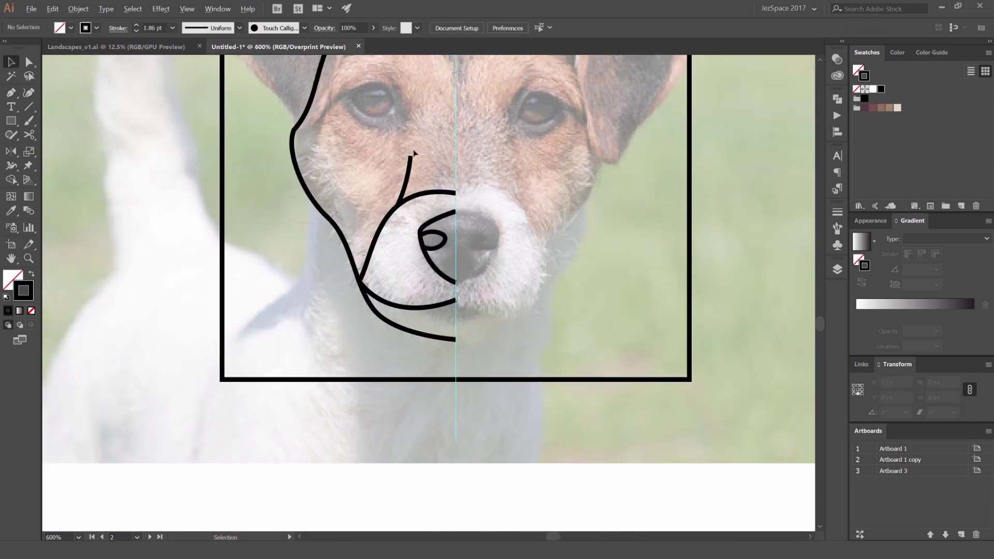
Lengthen the snout line by moving its upper anchor point closer to the eye's inner corner.
{"action": "scroll", "coordinate": [414, 150], "scroll_direction": "up", "scroll_amount": 3}
{"action": "left_click_drag", "start_coordinate": [379, 185], "coordinate": [420, 158]}
{"action": "scroll", "coordinate": [420, 158], "scroll_direction": "down", "scroll_amount": 4}
{"action": "scroll", "coordinate": [450, 155], "scroll_direction": "up", "scroll_amount": 1}
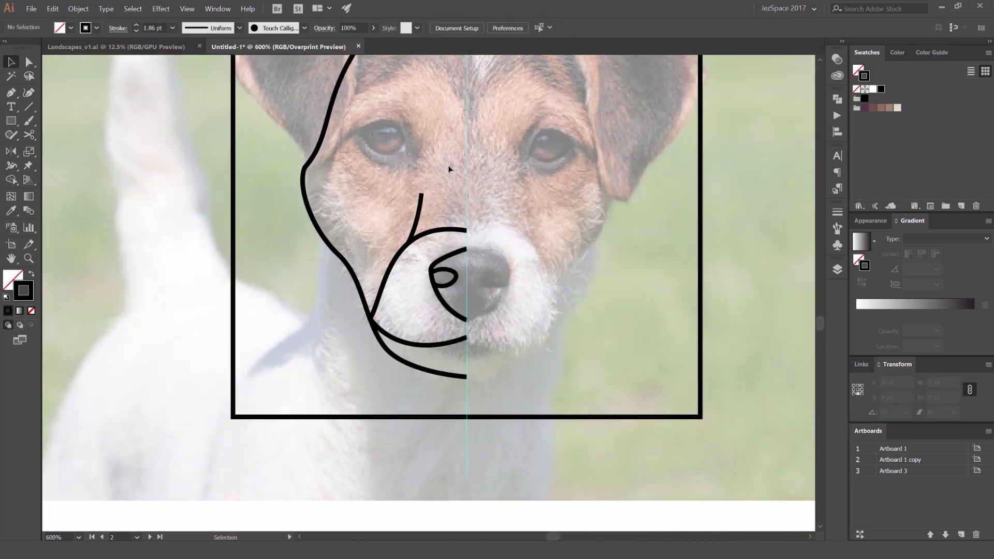
{"action": "scroll", "coordinate": [435, 207], "scroll_direction": "up", "scroll_amount": 2}
{"action": "key", "text": "a"}
{"action": "left_click_drag", "start_coordinate": [422, 222], "coordinate": [424, 209]}
{"action": "left_click", "coordinate": [464, 130]}
{"action": "left_click_drag", "start_coordinate": [468, 122], "coordinate": [447, 189]}
Draw the brow line with the Pen tool, from the centre guide between the eyes, arching over the eye to the head outline.
{"action": "scroll", "coordinate": [447, 189], "scroll_direction": "up", "scroll_amount": 2}
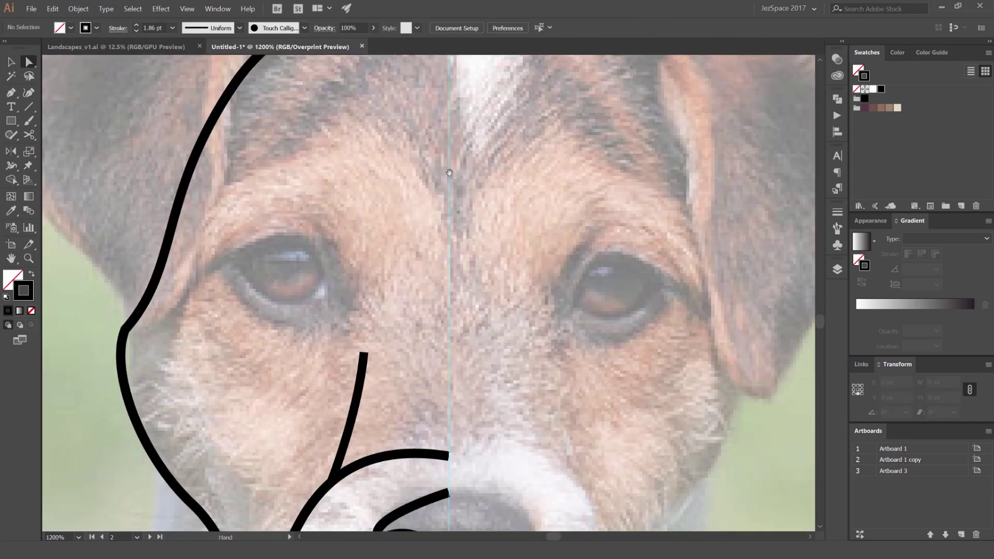
{"action": "scroll", "coordinate": [448, 222], "scroll_direction": "down", "scroll_amount": 2}
{"action": "scroll", "coordinate": [448, 223], "scroll_direction": "down", "scroll_amount": 1}
{"action": "scroll", "coordinate": [541, 179], "scroll_direction": "up", "scroll_amount": 1}
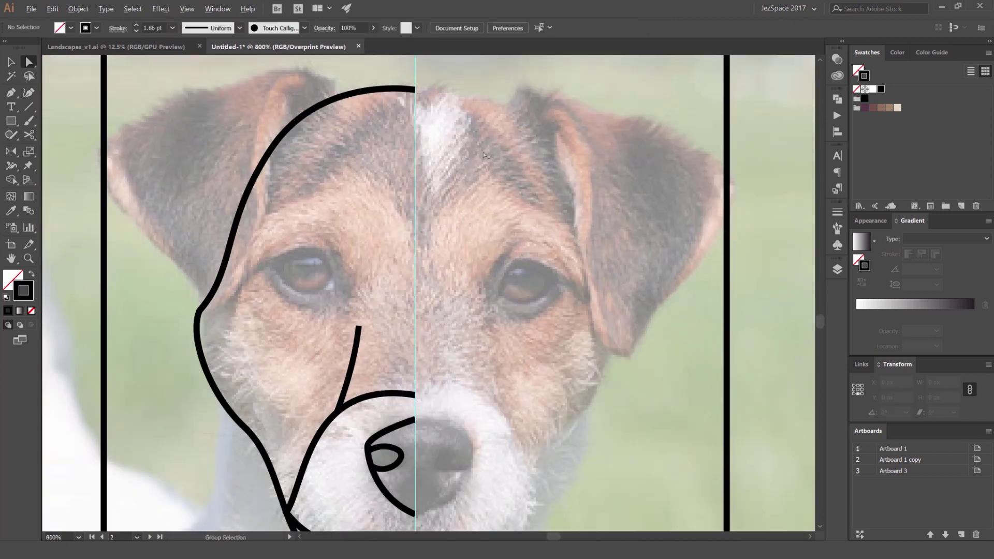
{"action": "left_click_drag", "start_coordinate": [420, 195], "coordinate": [472, 206]}
{"action": "key", "text": "p"}
{"action": "left_click", "coordinate": [466, 259]}
{"action": "mouse_move", "coordinate": [399, 186]}
{"action": "left_mouse_down"}
{"action": "mouse_move", "coordinate": [343, 186]}
{"action": "mouse_move", "coordinate": [334, 193]}
{"action": "mouse_move", "coordinate": [345, 202]}
{"action": "left_mouse_up"}
{"action": "left_click_drag", "start_coordinate": [290, 235], "coordinate": [268, 231]}
{"action": "key", "text": "v"}
{"action": "left_click", "coordinate": [494, 173]}
{"action": "key", "text": "ctrl+minus"}
{"action": "key", "text": "ctrl+minus"}
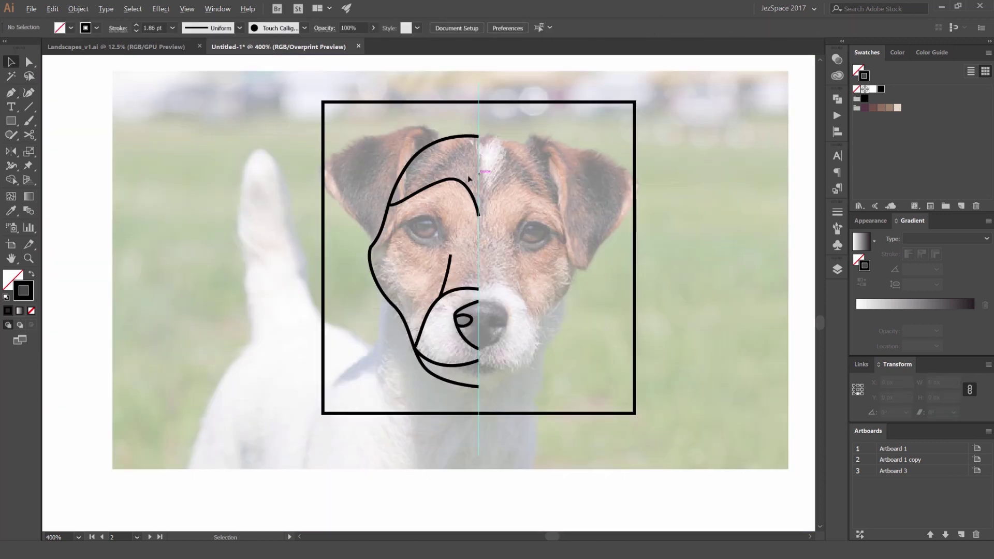
{"action": "scroll", "coordinate": [471, 172], "scroll_direction": "up", "scroll_amount": 2}
{"action": "left_click", "coordinate": [455, 187]}
{"action": "left_click", "coordinate": [511, 171]}
{"action": "scroll", "coordinate": [561, 178], "scroll_direction": "down", "scroll_amount": 2}
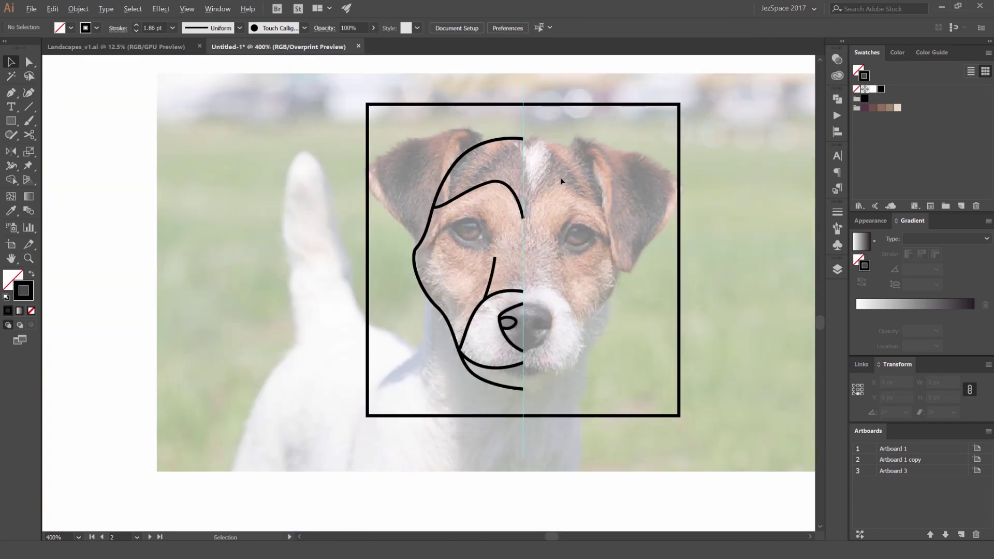
Trace the eye as a closed almond shape about 30.7 × 20.3 px with the Pen tool, with a pointed outer corner.
{"action": "scroll", "coordinate": [520, 179], "scroll_direction": "up", "scroll_amount": 2}
{"action": "left_click_drag", "start_coordinate": [448, 282], "coordinate": [443, 216]}
{"action": "scroll", "coordinate": [444, 216], "scroll_direction": "up", "scroll_amount": 1}
{"action": "key", "text": "ctrl+plus"}
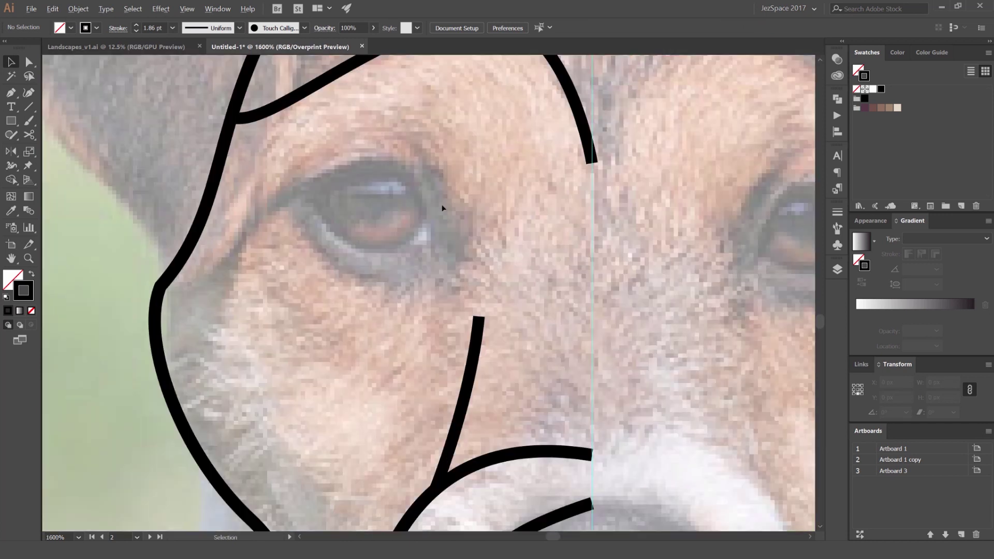
{"action": "key", "text": "ctrl+plus"}
{"action": "key", "text": "p"}
{"action": "key", "text": "ctrl+plus"}
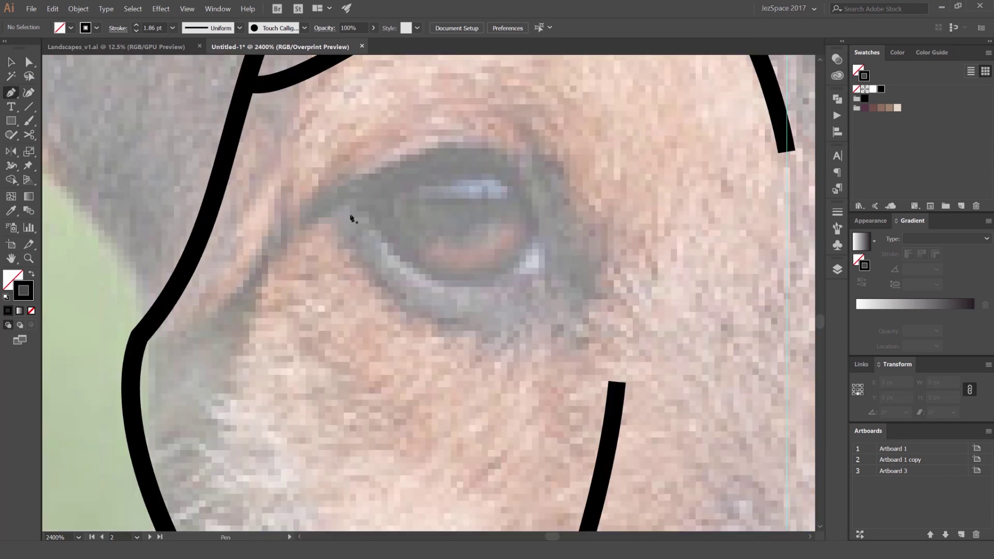
{"action": "left_click", "coordinate": [308, 213]}
{"action": "left_click_drag", "start_coordinate": [555, 153], "coordinate": [556, 152]}
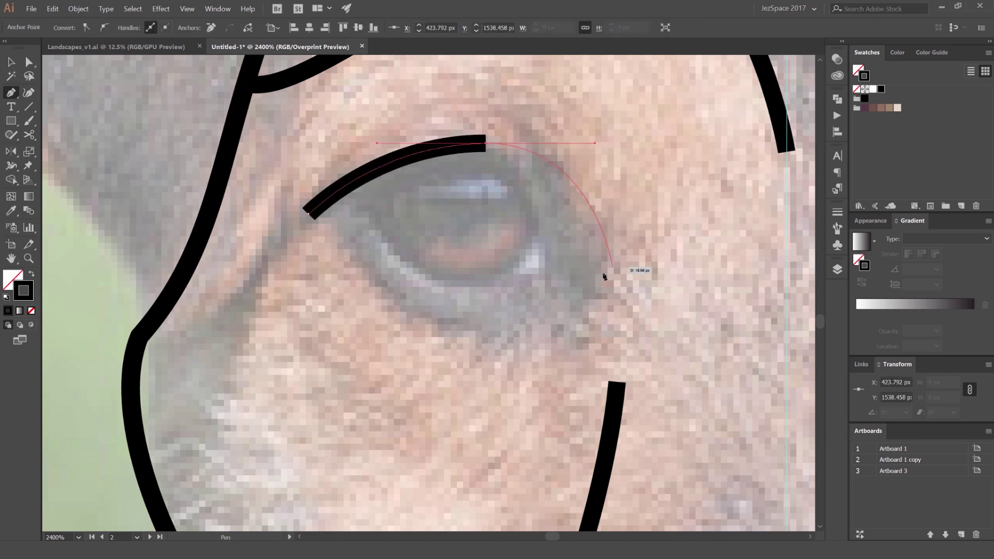
{"action": "left_click_drag", "start_coordinate": [584, 288], "coordinate": [559, 327]}
{"action": "mouse_move", "coordinate": [404, 305]}
{"action": "left_mouse_down"}
{"action": "mouse_move", "coordinate": [367, 259]}
{"action": "mouse_move", "coordinate": [342, 250]}
{"action": "left_mouse_up"}
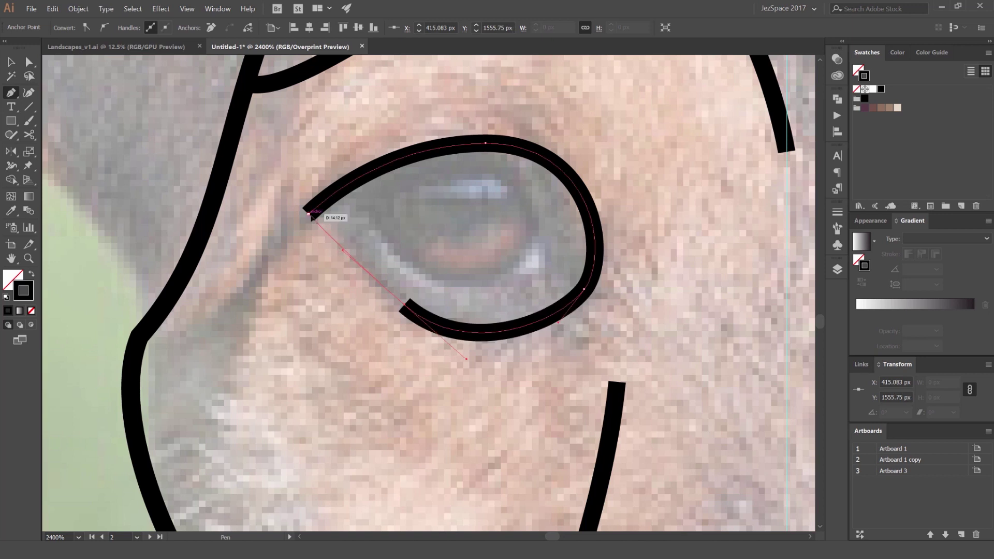
{"action": "left_click", "coordinate": [308, 214]}
{"action": "key", "text": "v"}
{"action": "left_click", "coordinate": [391, 150]}
Draw a circular pupil about 18.9 px across inside the eye outline and give it a solid black fill without a stroke.
{"action": "scroll", "coordinate": [426, 139], "scroll_direction": "down", "scroll_amount": 4}
{"action": "scroll", "coordinate": [443, 147], "scroll_direction": "up", "scroll_amount": 2}
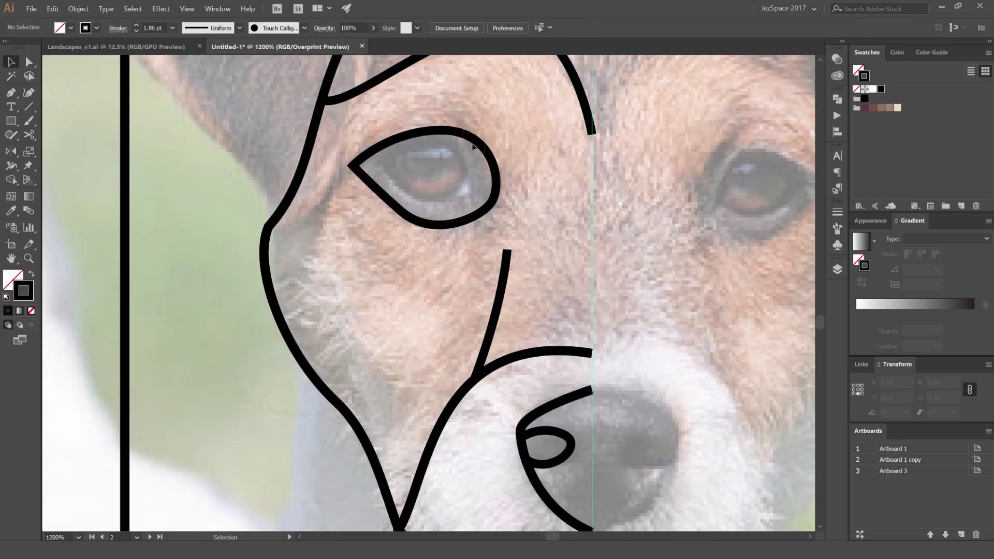
{"action": "scroll", "coordinate": [455, 148], "scroll_direction": "up", "scroll_amount": 3}
{"action": "key", "text": "l"}
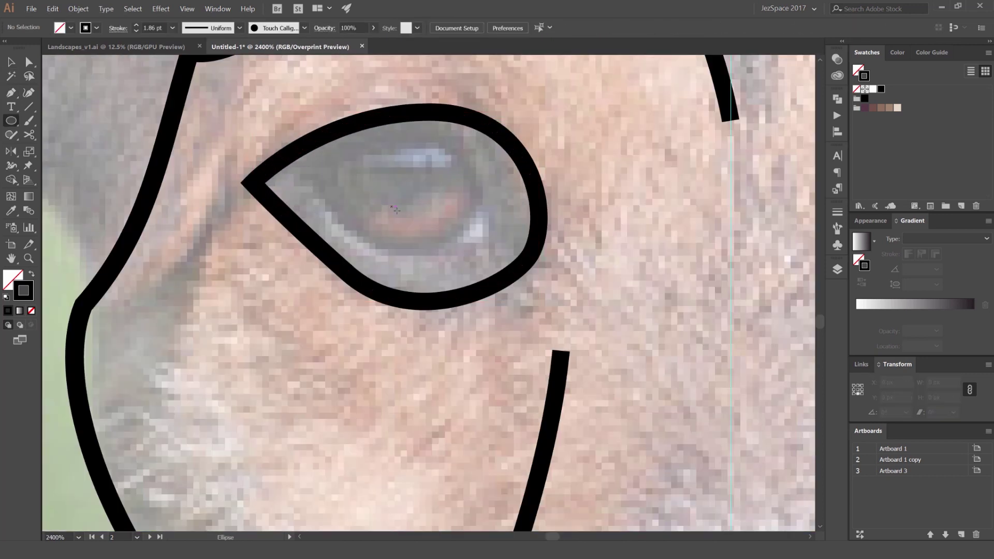
{"action": "left_click_drag", "start_coordinate": [464, 247], "coordinate": [519, 268]}
{"action": "key", "text": "v"}
{"action": "key", "text": "shift+x"}
{"action": "left_click", "coordinate": [568, 199]}
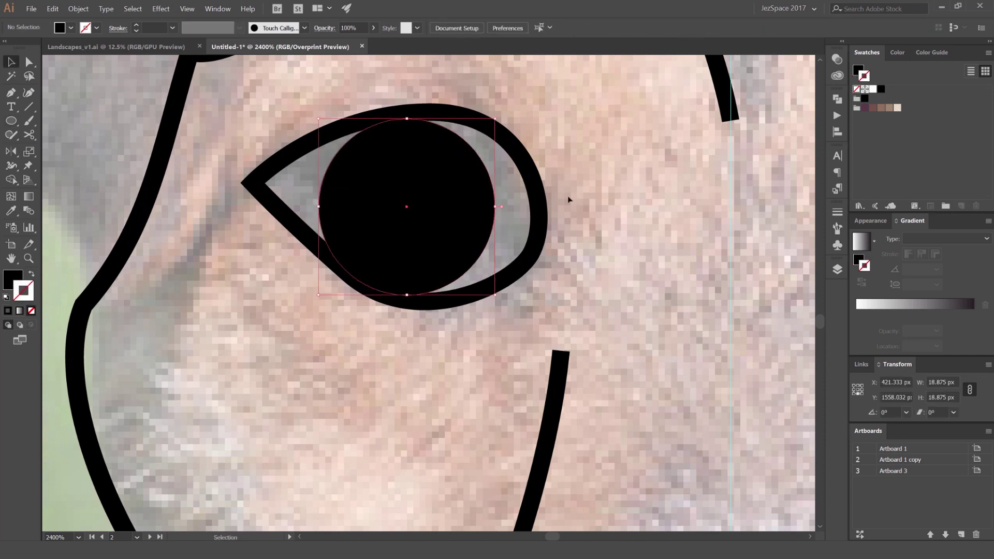
Shift the pupil slightly towards the eye's inner corner, to X 421.958 px.
{"action": "scroll", "coordinate": [502, 188], "scroll_direction": "down", "scroll_amount": 2}
{"action": "left_click", "coordinate": [483, 193]}
{"action": "scroll", "coordinate": [486, 189], "scroll_direction": "up", "scroll_amount": 2}
{"action": "left_click_drag", "start_coordinate": [478, 188], "coordinate": [483, 188]}
{"action": "left_click", "coordinate": [585, 167]}
{"action": "left_click", "coordinate": [449, 176]}
{"action": "key", "text": "x"}
{"action": "scroll", "coordinate": [496, 171], "scroll_direction": "down", "scroll_amount": 4}
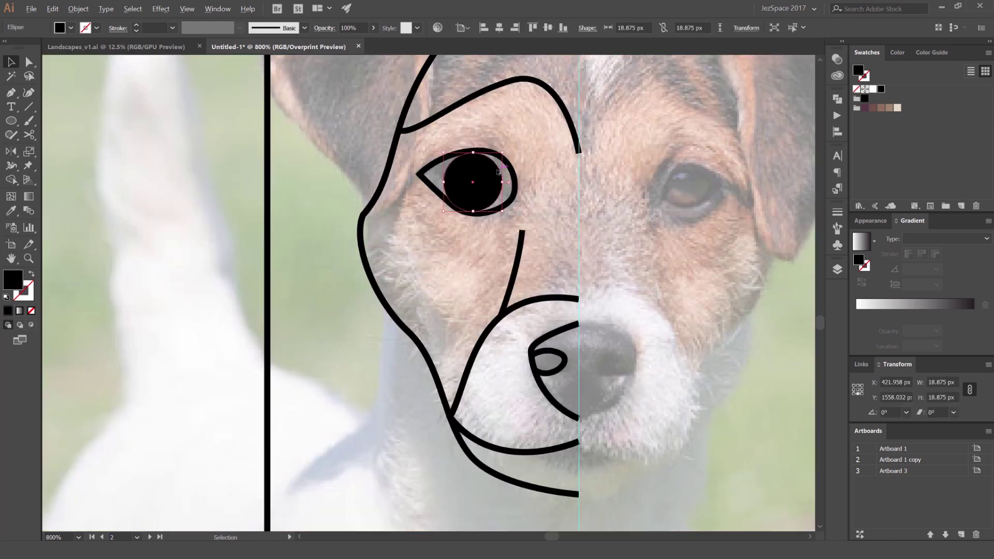
{"action": "left_click", "coordinate": [582, 169]}
Scale the eye outline and pupil down together to about 26.8 × 17.7 px.
{"action": "scroll", "coordinate": [566, 180], "scroll_direction": "down", "scroll_amount": 2}
{"action": "scroll", "coordinate": [553, 169], "scroll_direction": "up", "scroll_amount": 3}
{"action": "left_click_drag", "start_coordinate": [533, 174], "coordinate": [454, 211]}
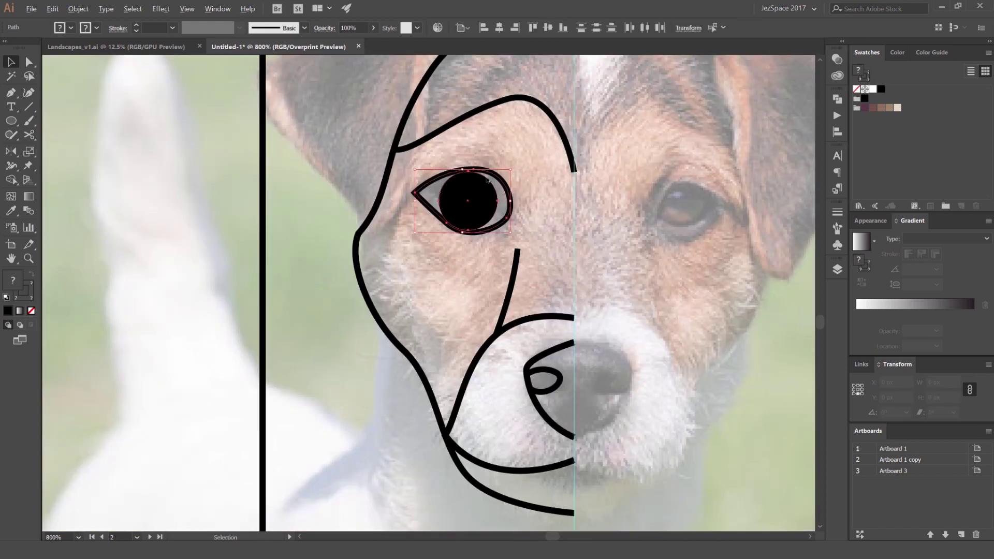
{"action": "scroll", "coordinate": [484, 182], "scroll_direction": "up", "scroll_amount": 2}
{"action": "left_click_drag", "start_coordinate": [539, 158], "coordinate": [524, 157]}
{"action": "left_click", "coordinate": [548, 151]}
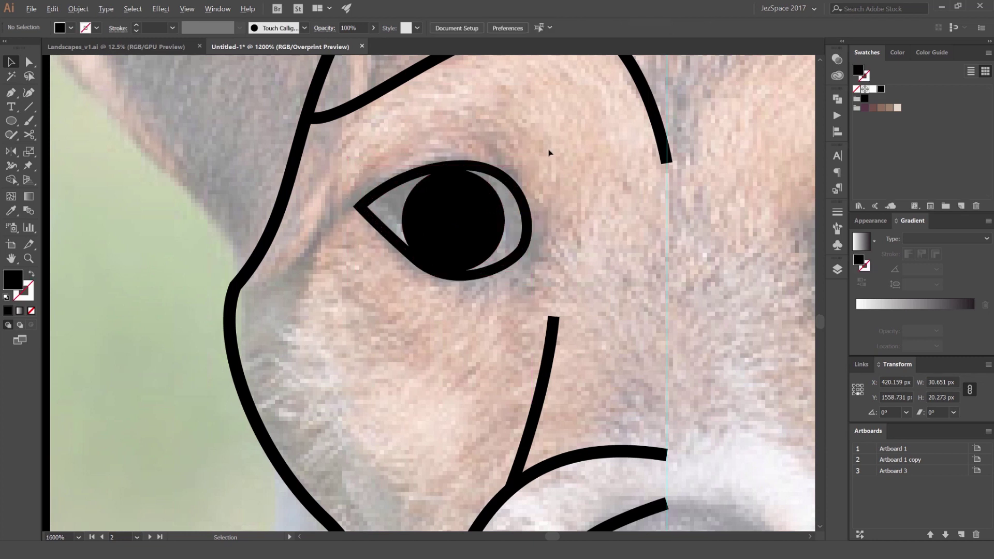
Examine the stroke weights of the scaled eye outline and the brow line against the rest of the head lines.
{"action": "scroll", "coordinate": [548, 151], "scroll_direction": "down", "scroll_amount": 5}
{"action": "left_click", "coordinate": [480, 175]}
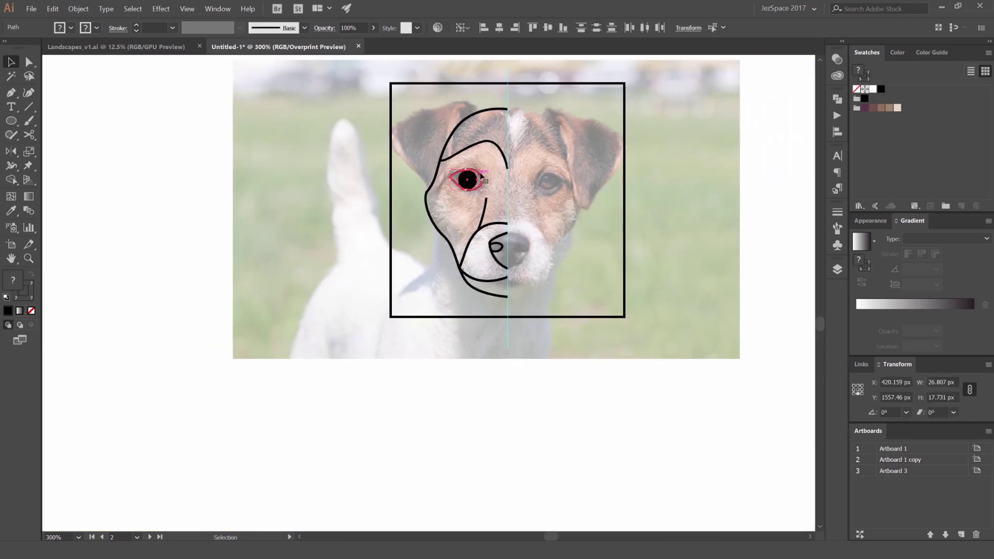
{"action": "scroll", "coordinate": [484, 161], "scroll_direction": "up", "scroll_amount": 1}
{"action": "left_click", "coordinate": [483, 162]}
{"action": "scroll", "coordinate": [483, 178], "scroll_direction": "up", "scroll_amount": 2}
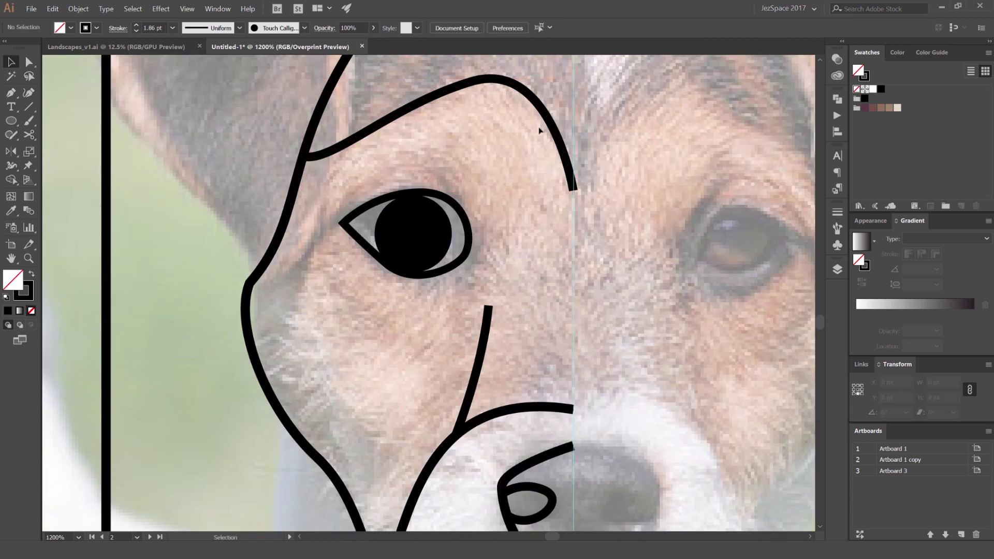
{"action": "scroll", "coordinate": [480, 173], "scroll_direction": "up", "scroll_amount": 2}
{"action": "left_click", "coordinate": [443, 214]}
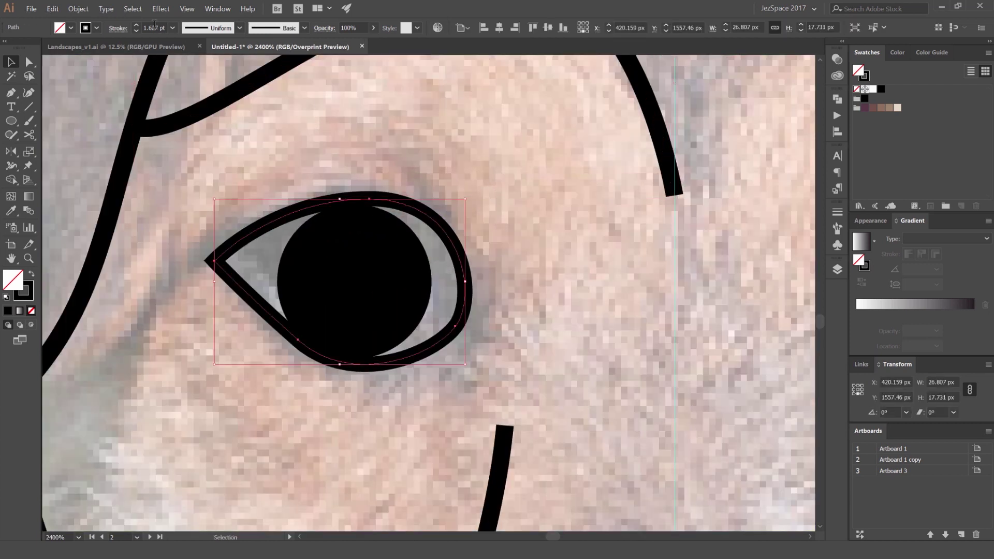
{"action": "left_click_drag", "start_coordinate": [605, 168], "coordinate": [595, 176]}
{"action": "left_click_drag", "start_coordinate": [583, 146], "coordinate": [606, 259]}
{"action": "scroll", "coordinate": [413, 118], "scroll_direction": "down", "scroll_amount": 4}
{"action": "scroll", "coordinate": [434, 133], "scroll_direction": "up", "scroll_amount": 3}
{"action": "scroll", "coordinate": [434, 133], "scroll_direction": "down", "scroll_amount": 1}
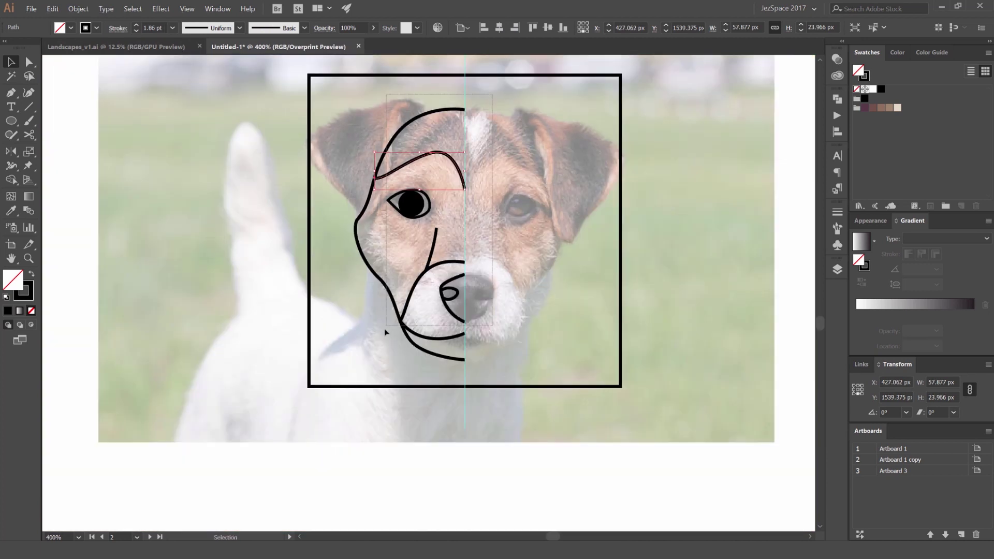
Set the stroke weight of all the dog head paths to 3 pt.
{"action": "key", "text": "ctrl+a"}
{"action": "left_click", "coordinate": [146, 25]}
{"action": "key", "text": "Return"}
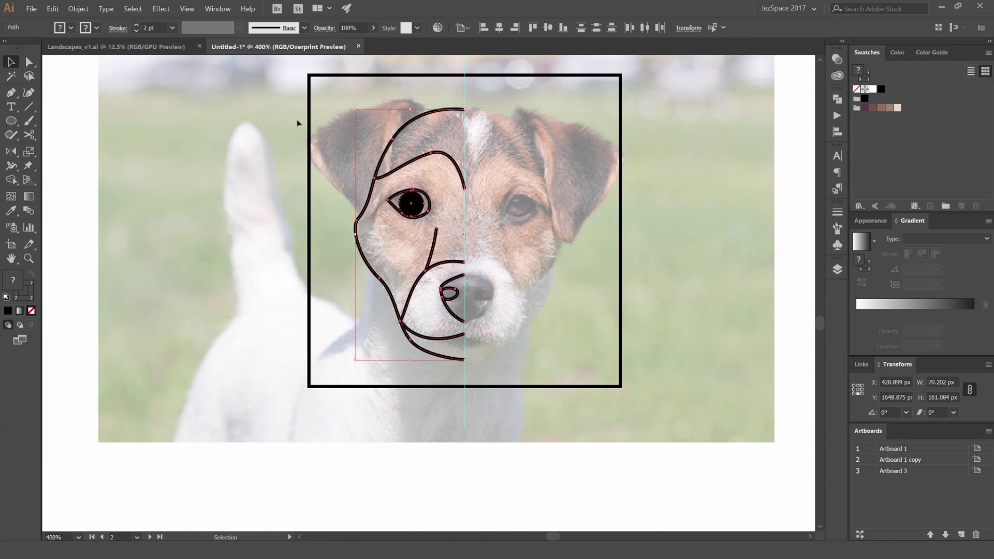
{"action": "left_click", "coordinate": [136, 24]}
{"action": "left_click", "coordinate": [136, 25]}
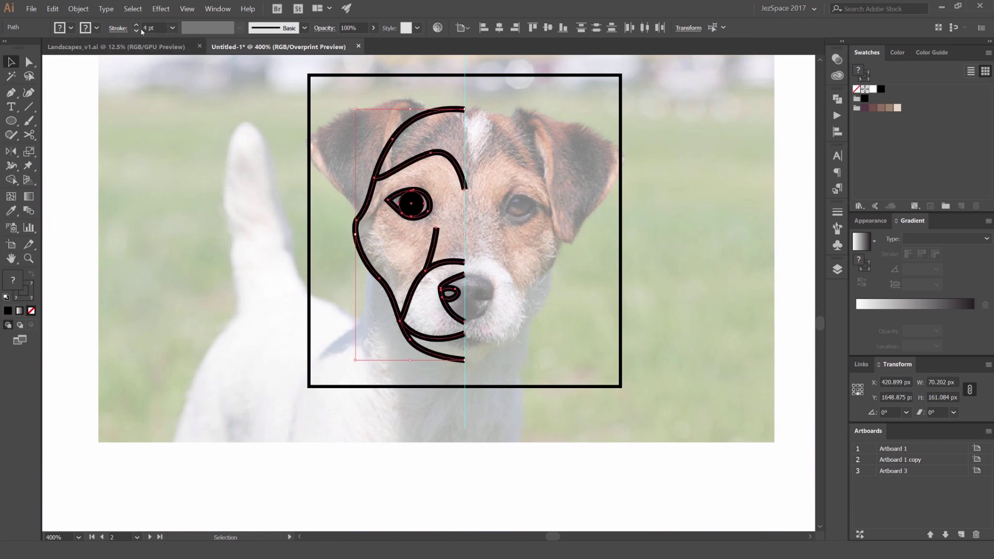
{"action": "left_click", "coordinate": [137, 30]}
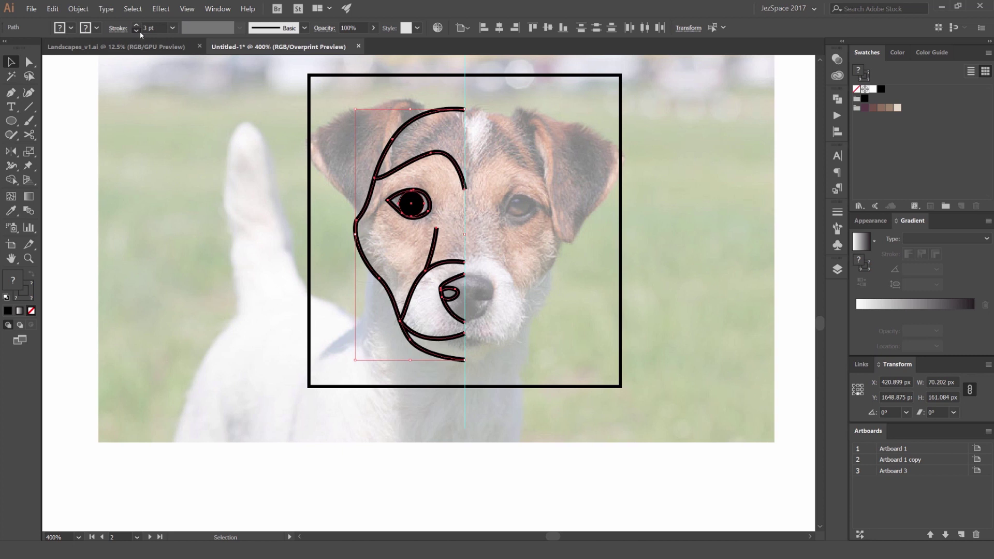
{"action": "left_click", "coordinate": [136, 24]}
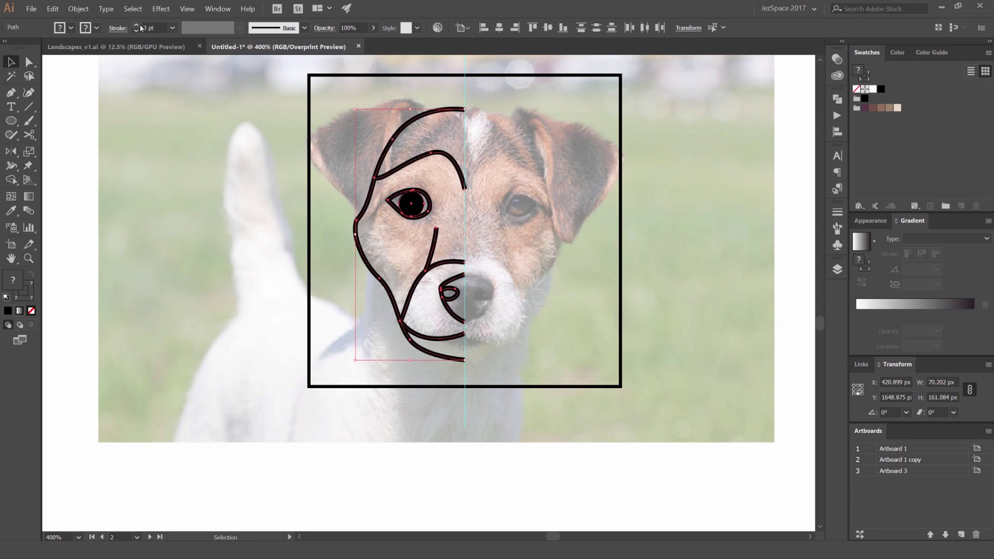
{"action": "left_click", "coordinate": [254, 127]}
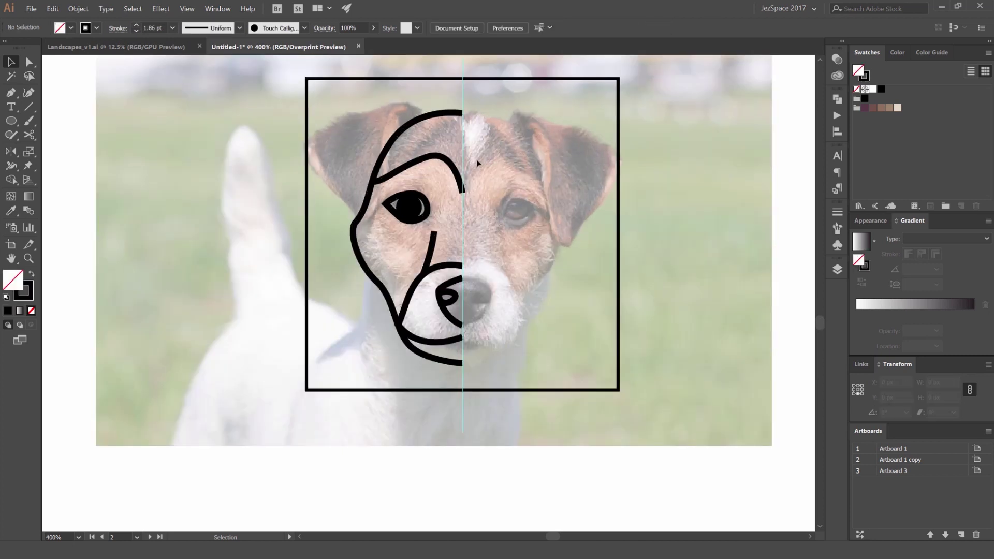
{"action": "key", "text": "ctrl+z"}
{"action": "left_click", "coordinate": [484, 154]}
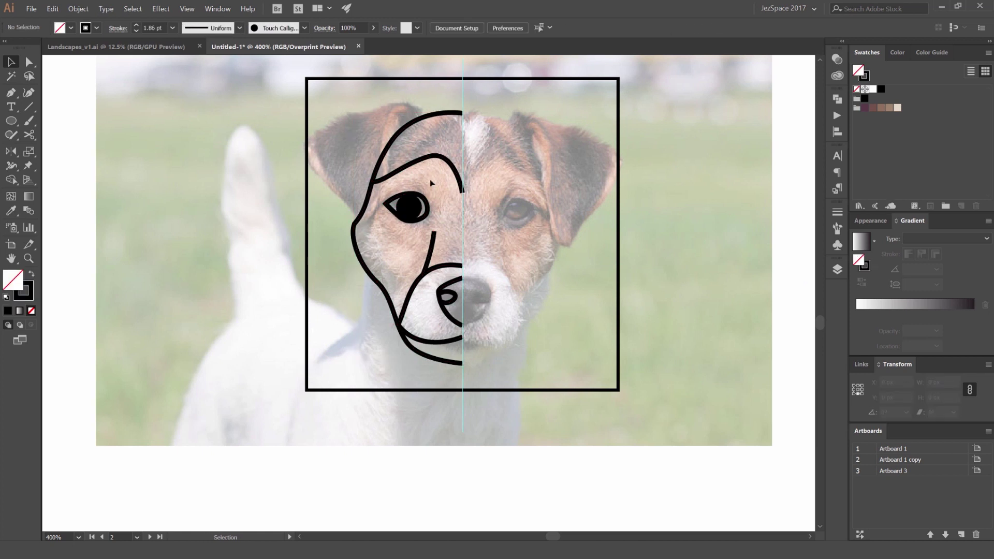
{"action": "left_click", "coordinate": [461, 191]}
{"action": "left_click", "coordinate": [472, 158]}
Trace the left ear with the Pen tool from the top of the head outline, down the inner fold, around the outer edge and back.
{"action": "scroll", "coordinate": [389, 133], "scroll_direction": "up", "scroll_amount": 5}
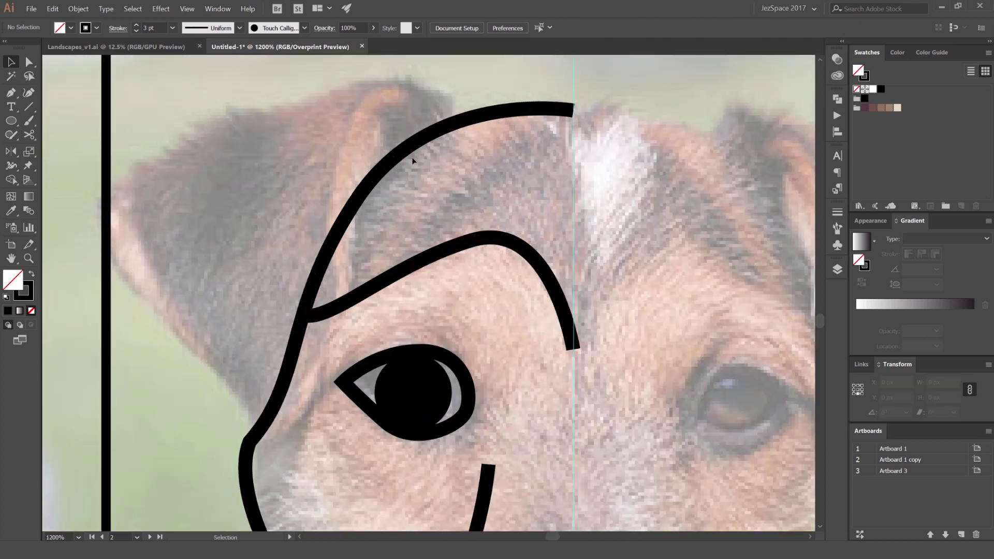
{"action": "key", "text": "p"}
{"action": "left_click", "coordinate": [451, 124]}
{"action": "mouse_move", "coordinate": [347, 124]}
{"action": "left_mouse_down"}
{"action": "mouse_move", "coordinate": [332, 223]}
{"action": "mouse_move", "coordinate": [339, 356]}
{"action": "mouse_move", "coordinate": [269, 446]}
{"action": "mouse_move", "coordinate": [188, 453]}
{"action": "mouse_move", "coordinate": [175, 324]}
{"action": "left_mouse_up"}
{"action": "left_click_drag", "start_coordinate": [132, 284], "coordinate": [69, 227]}
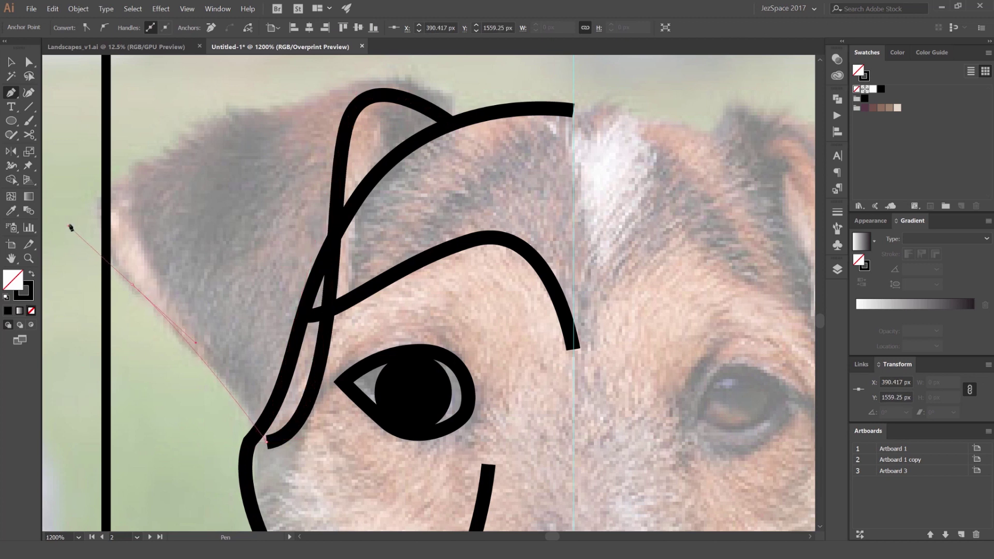
{"action": "left_click_drag", "start_coordinate": [220, 126], "coordinate": [291, 109]}
{"action": "left_click_drag", "start_coordinate": [520, 231], "coordinate": [499, 222]}
{"action": "key", "text": "v"}
{"action": "left_click", "coordinate": [304, 135]}
Examine the new ear outline and its corner where it meets the top of the head.
{"action": "scroll", "coordinate": [304, 133], "scroll_direction": "down", "scroll_amount": 2}
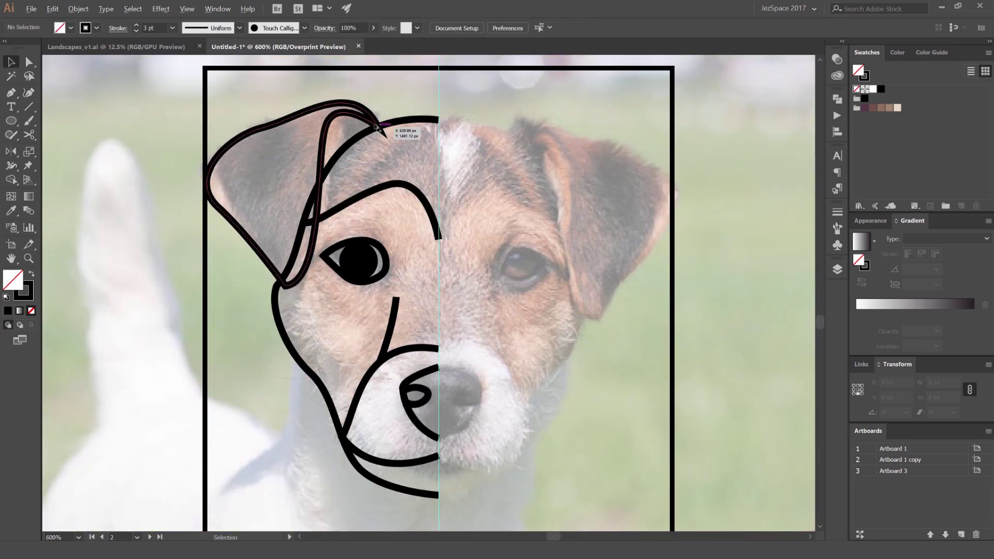
{"action": "left_click", "coordinate": [375, 126]}
{"action": "scroll", "coordinate": [375, 124], "scroll_direction": "down", "scroll_amount": 3}
{"action": "left_click", "coordinate": [353, 71]}
{"action": "scroll", "coordinate": [357, 78], "scroll_direction": "up", "scroll_amount": 3}
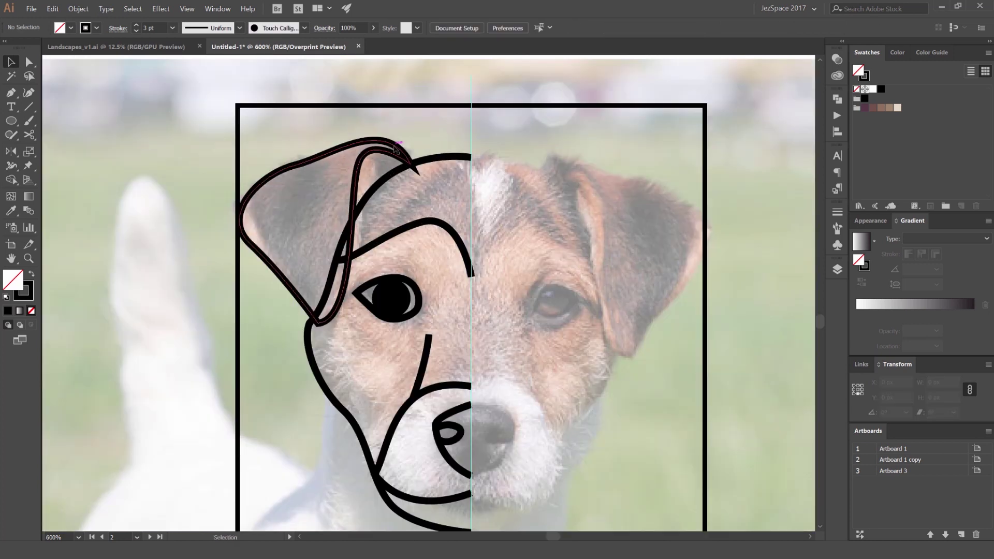
{"action": "scroll", "coordinate": [417, 155], "scroll_direction": "down", "scroll_amount": 1}
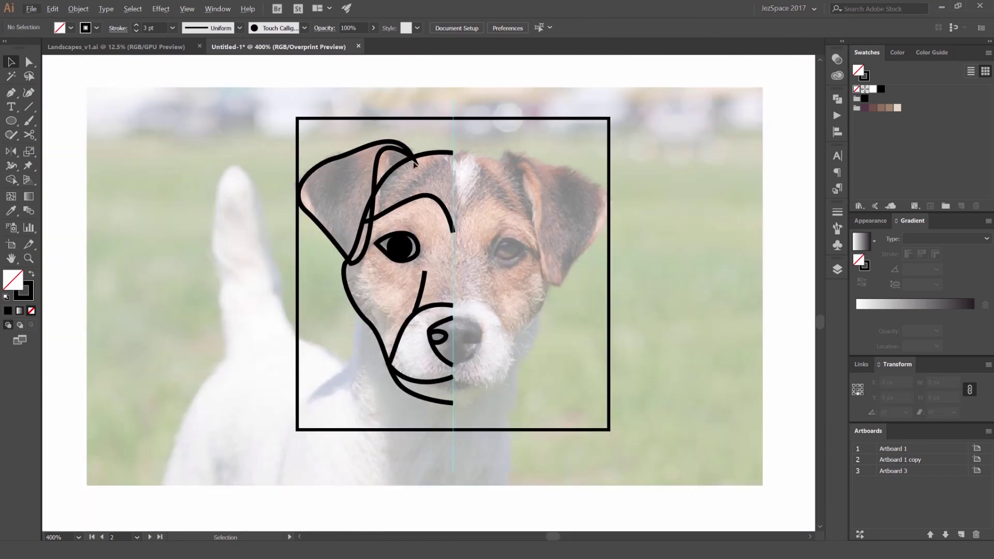
Select all the head paths and give their strokes round caps.
{"action": "key", "text": "ctrl+a"}
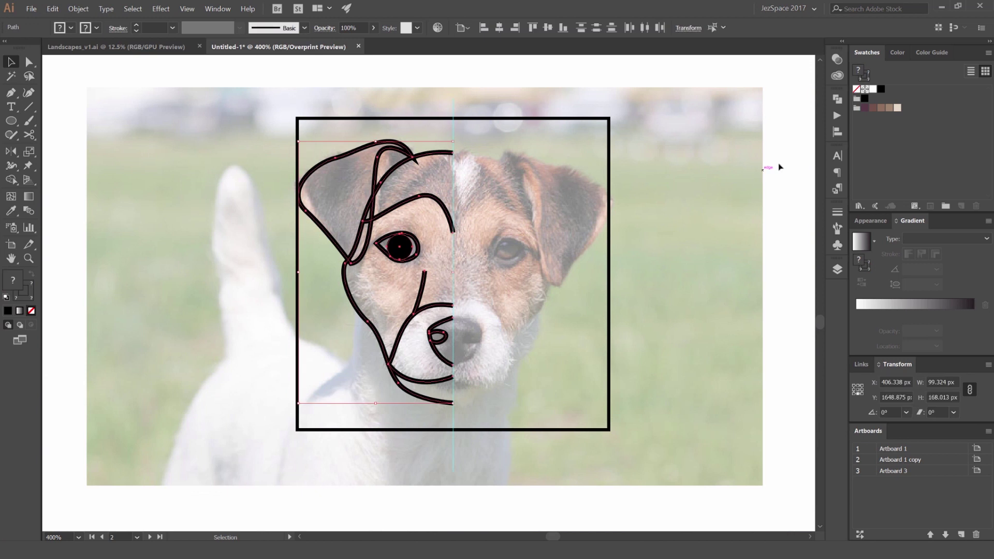
{"action": "left_click", "coordinate": [837, 212]}
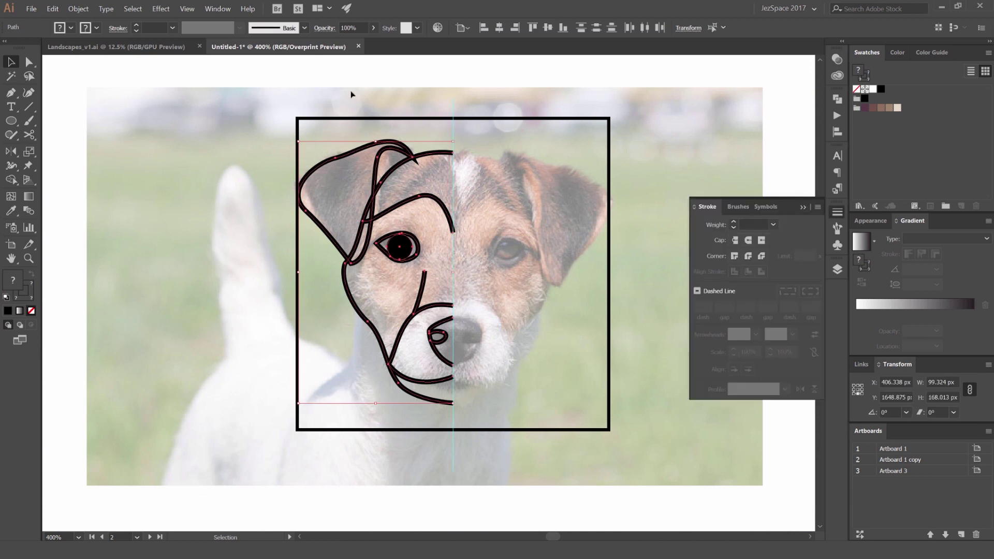
{"action": "left_click", "coordinate": [218, 9]}
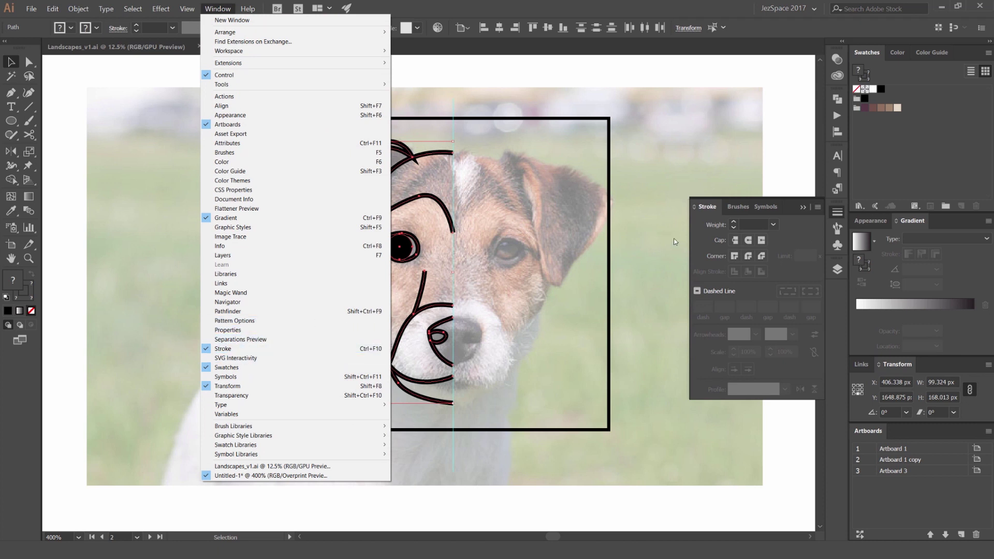
{"action": "left_click", "coordinate": [720, 210]}
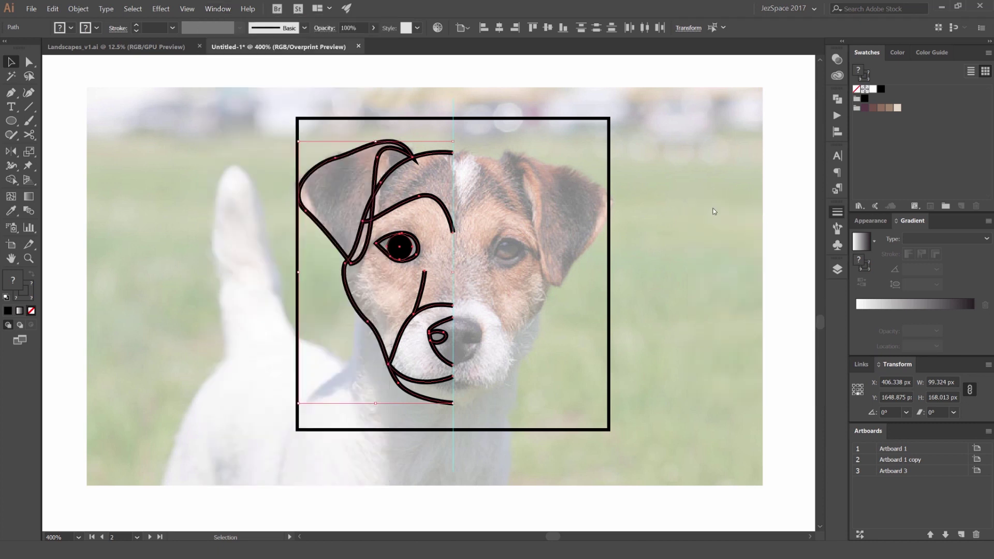
{"action": "left_click", "coordinate": [834, 211]}
{"action": "scroll", "coordinate": [415, 162], "scroll_direction": "up", "scroll_amount": 2, "text": "alt"}
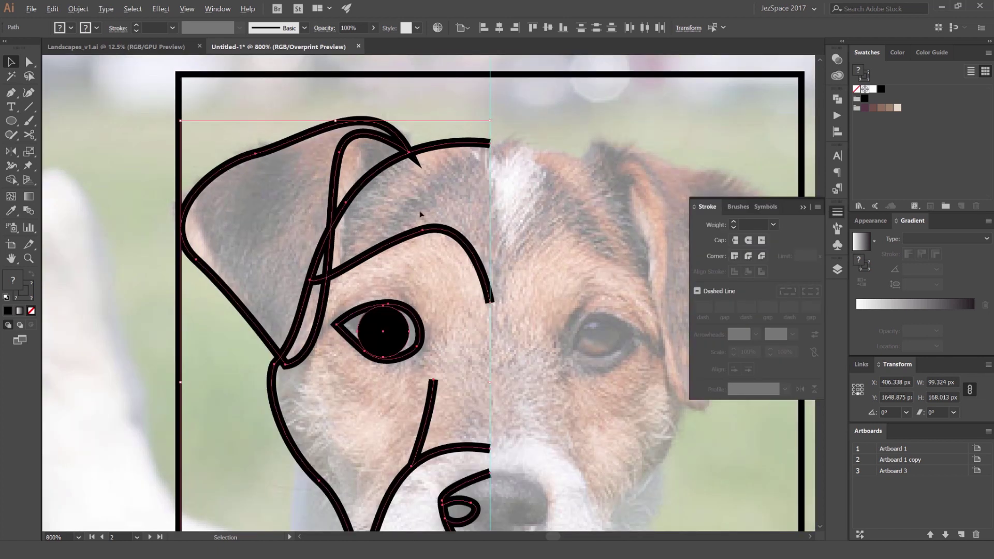
{"action": "scroll", "coordinate": [420, 213], "scroll_direction": "down", "scroll_amount": 1}
{"action": "scroll", "coordinate": [397, 259], "scroll_direction": "down", "scroll_amount": 2}
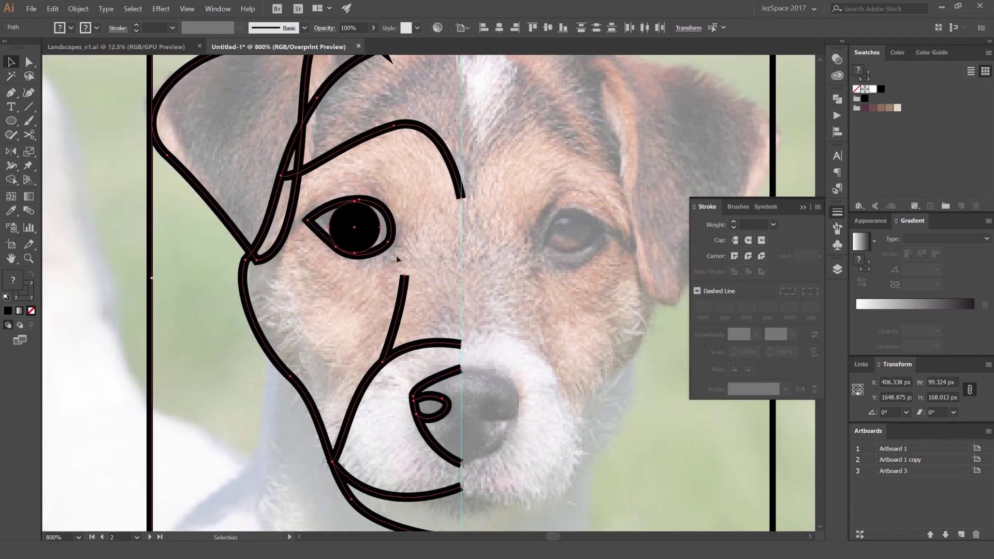
{"action": "scroll", "coordinate": [406, 279], "scroll_direction": "up", "scroll_amount": 2, "text": "alt"}
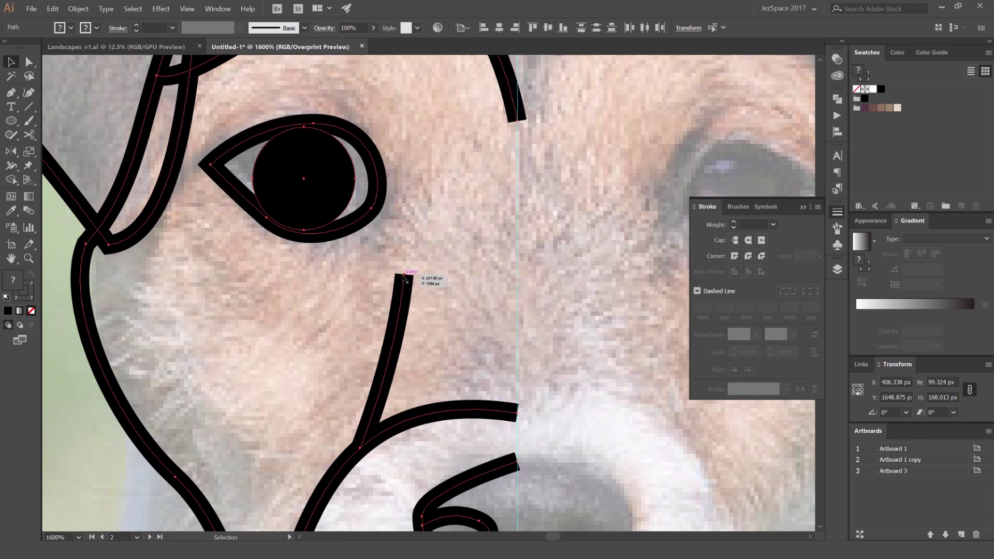
{"action": "left_click", "coordinate": [749, 240]}
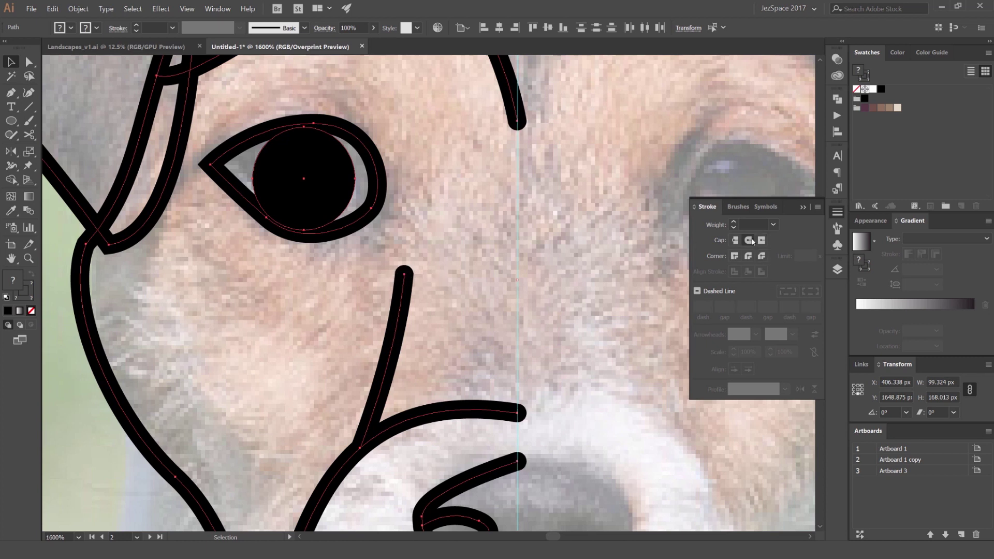
Give the selected head strokes round corner joins and check the eye's pointed corner.
{"action": "scroll", "coordinate": [668, 247], "scroll_direction": "down", "scroll_amount": 1, "text": "alt"}
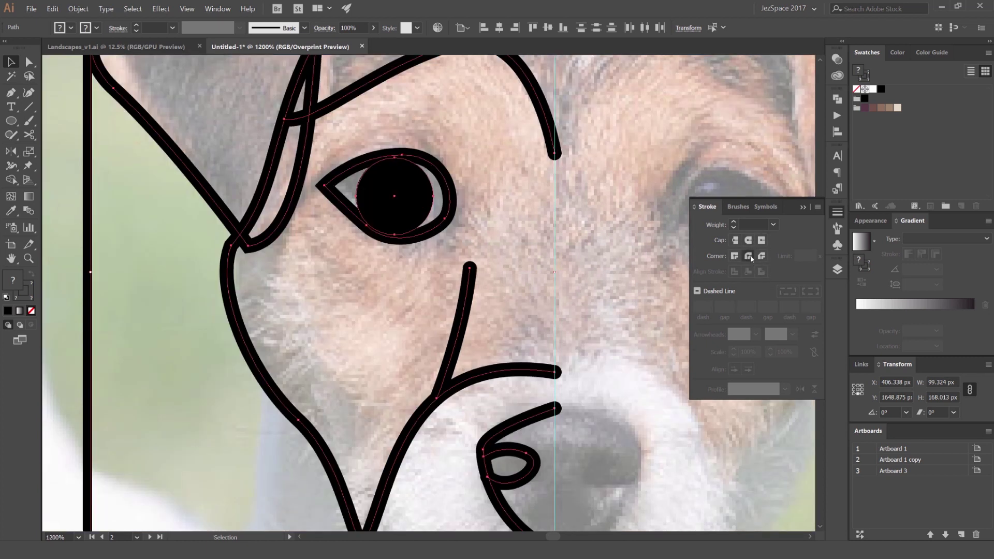
{"action": "scroll", "coordinate": [310, 179], "scroll_direction": "up", "scroll_amount": 3, "text": "alt"}
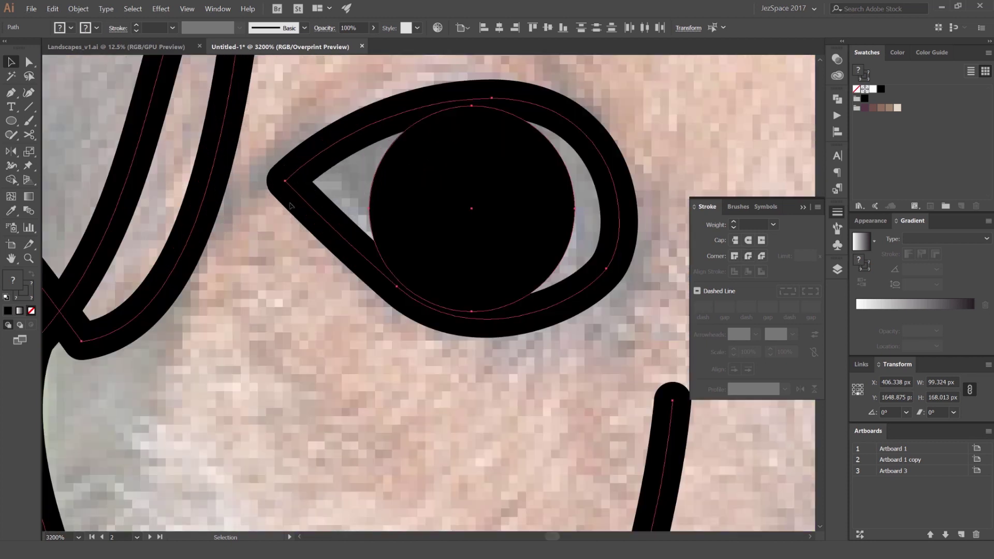
{"action": "scroll", "coordinate": [259, 182], "scroll_direction": "down", "scroll_amount": 3, "text": "alt"}
{"action": "left_click_drag", "start_coordinate": [379, 176], "coordinate": [417, 236]}
{"action": "scroll", "coordinate": [416, 237], "scroll_direction": "down", "scroll_amount": 3, "text": "alt"}
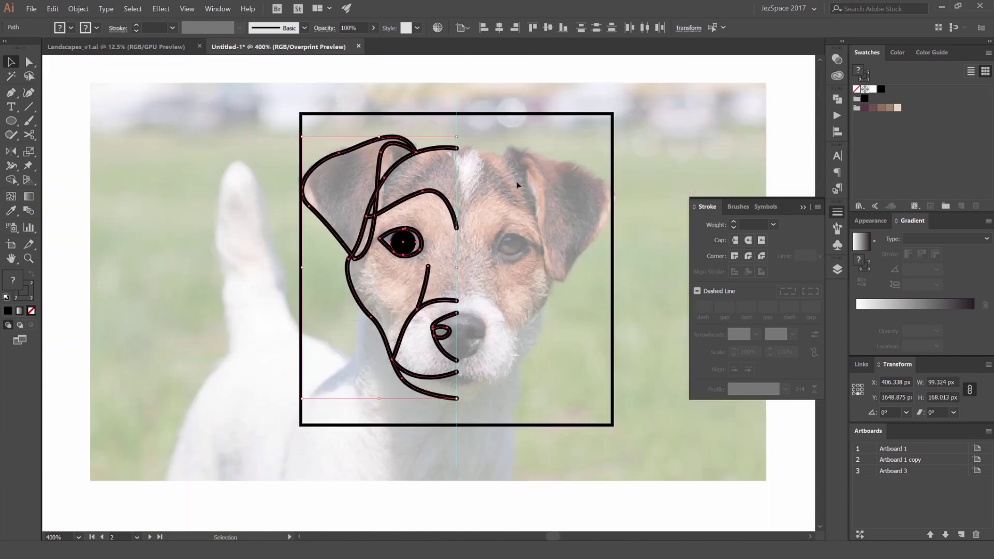
{"action": "left_click", "coordinate": [517, 182]}
{"action": "left_click", "coordinate": [833, 216]}
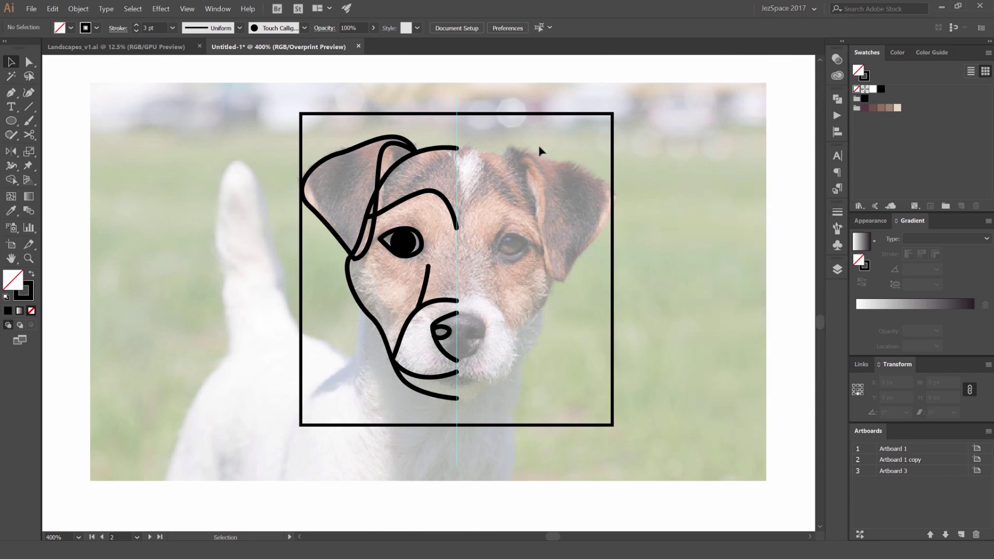
Reflect a copy of all the left-half paths across the vertical axis, using the head outline's top end point on the centre guide as origin.
{"action": "mouse_move", "coordinate": [479, 127]}
{"action": "left_mouse_down"}
{"action": "mouse_move", "coordinate": [368, 365]}
{"action": "mouse_move", "coordinate": [364, 397]}
{"action": "left_mouse_up"}
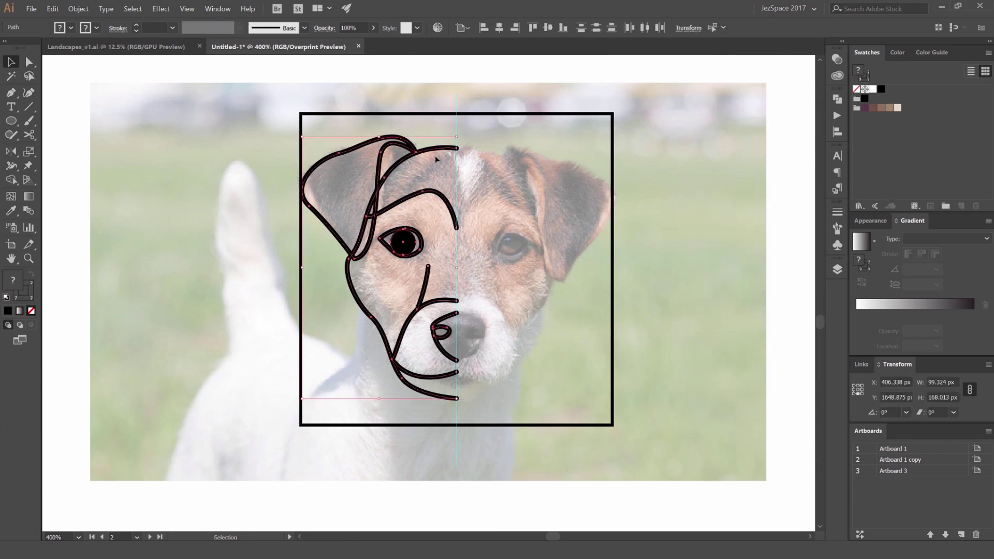
{"action": "key", "text": "o"}
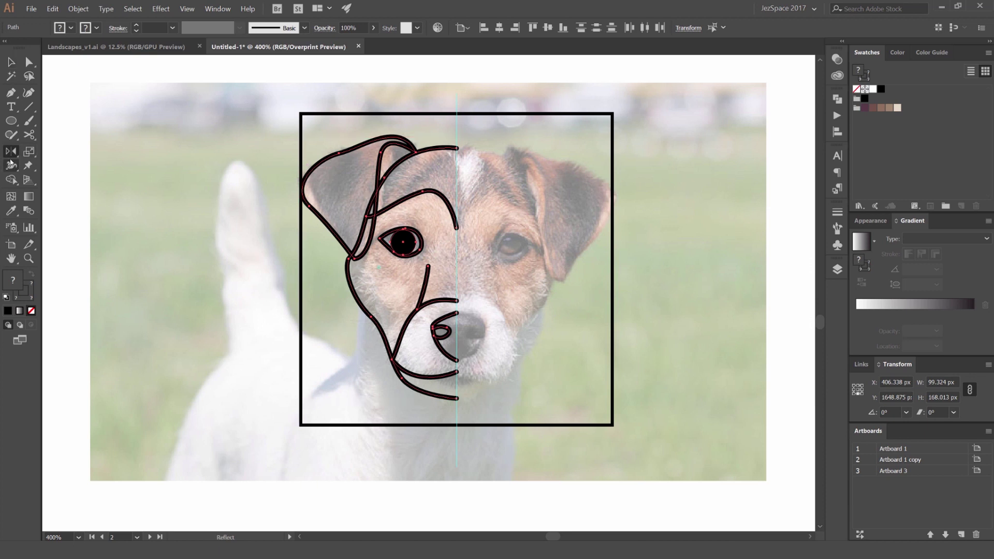
{"action": "left_click", "coordinate": [10, 156]}
{"action": "scroll", "coordinate": [457, 148], "scroll_direction": "up", "scroll_amount": 5}
{"action": "scroll", "coordinate": [456, 162], "scroll_direction": "up", "scroll_amount": 2}
{"action": "left_click_drag", "start_coordinate": [474, 119], "coordinate": [430, 147]}
{"action": "scroll", "coordinate": [431, 147], "scroll_direction": "down", "scroll_amount": 2}
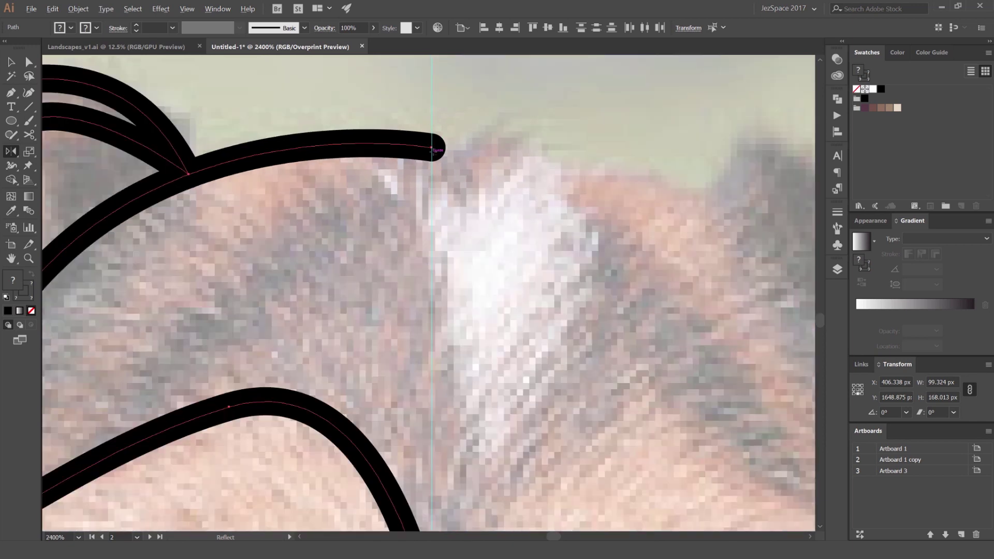
{"action": "left_click", "coordinate": [431, 149], "text": "alt"}
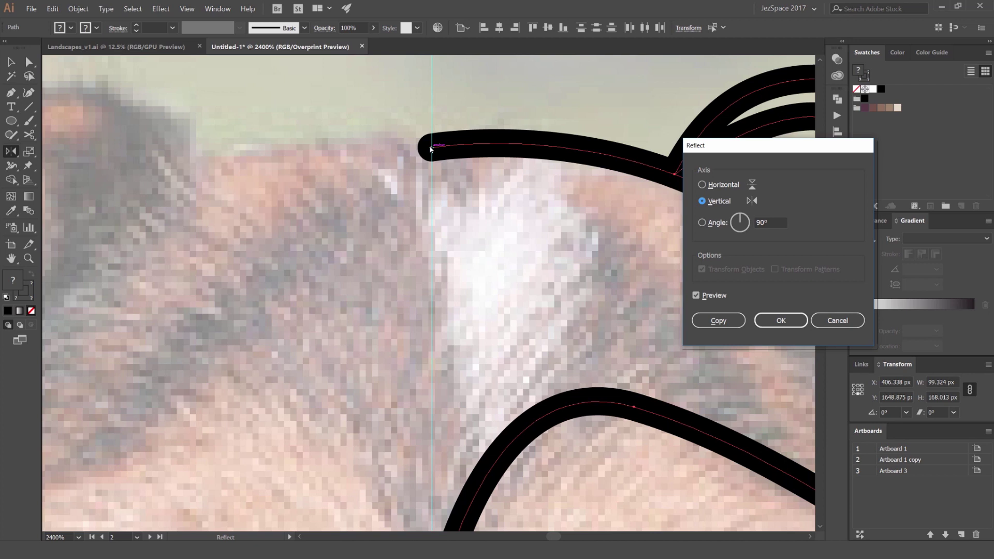
{"action": "left_click_drag", "start_coordinate": [734, 149], "coordinate": [612, 140]}
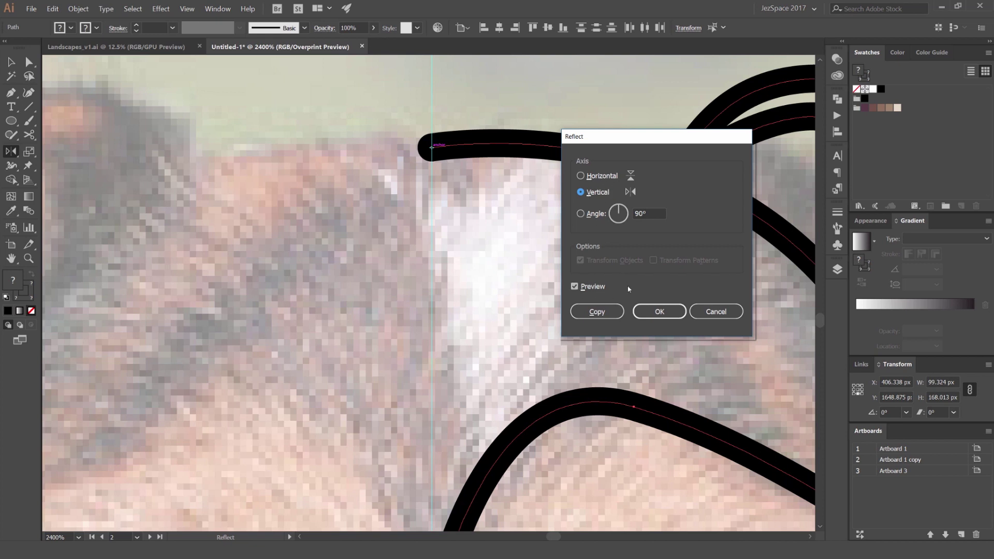
{"action": "left_click", "coordinate": [603, 313]}
{"action": "scroll", "coordinate": [526, 238], "scroll_direction": "down", "scroll_amount": 7}
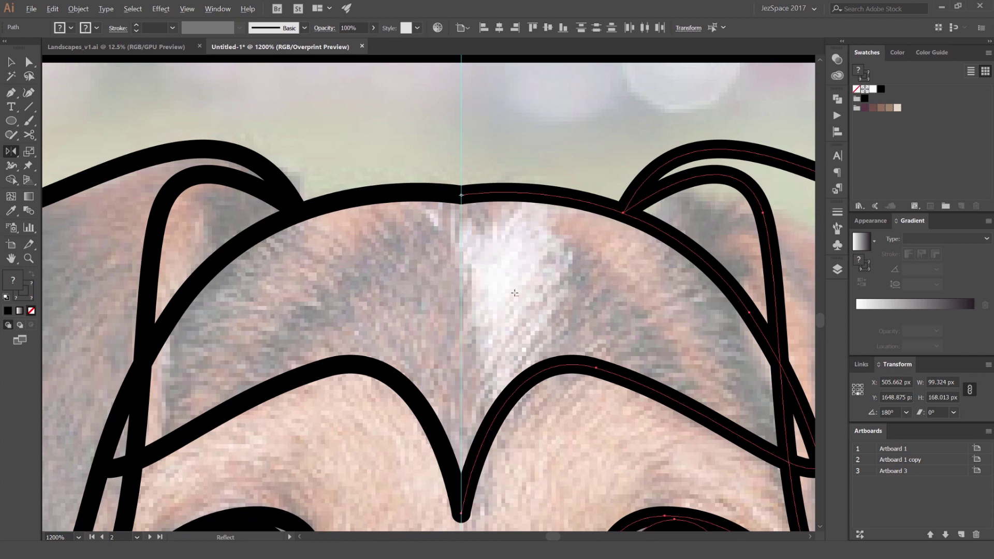
{"action": "left_click_drag", "start_coordinate": [599, 229], "coordinate": [548, 209]}
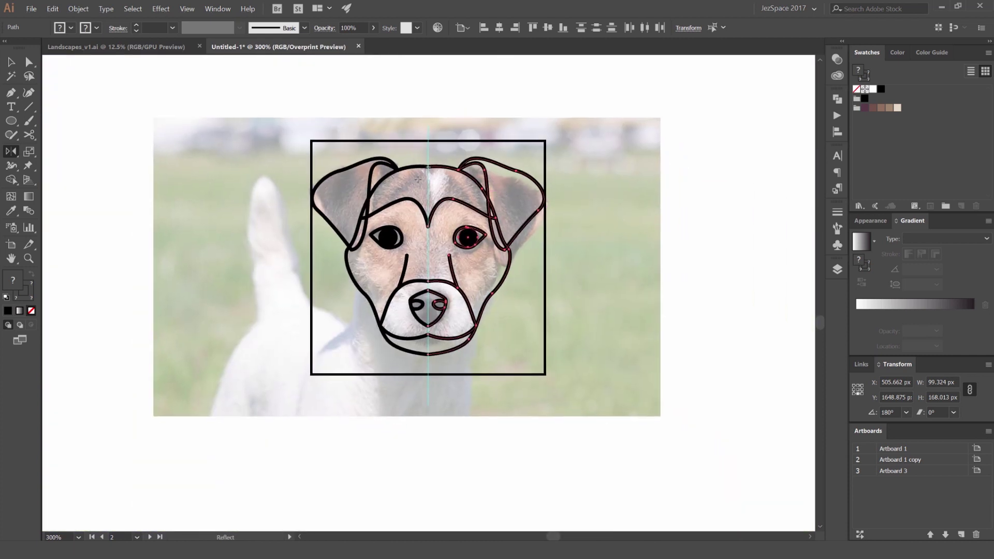
{"action": "key", "text": "v"}
{"action": "left_click", "coordinate": [418, 160]}
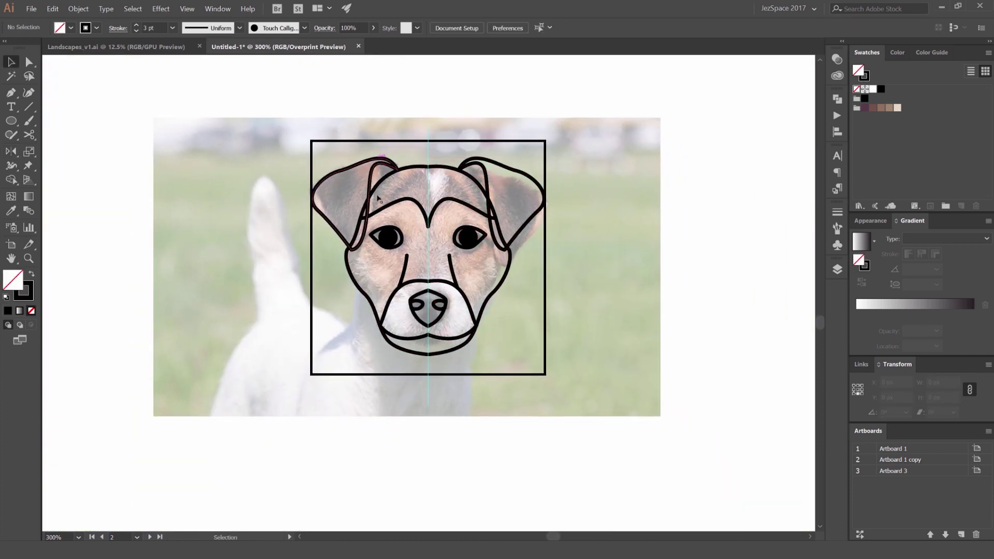
Move the mirrored head outline's top end point off the centre guide to about X 458.5 px, Y 1489.7 px with Direct Selection.
{"action": "key", "text": "a"}
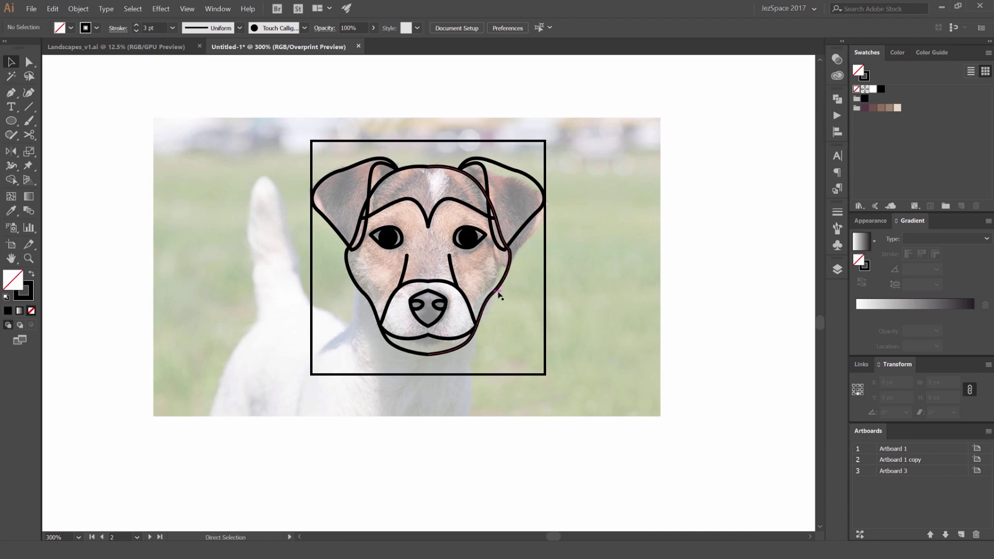
{"action": "scroll", "coordinate": [423, 166], "scroll_direction": "up", "scroll_amount": 2}
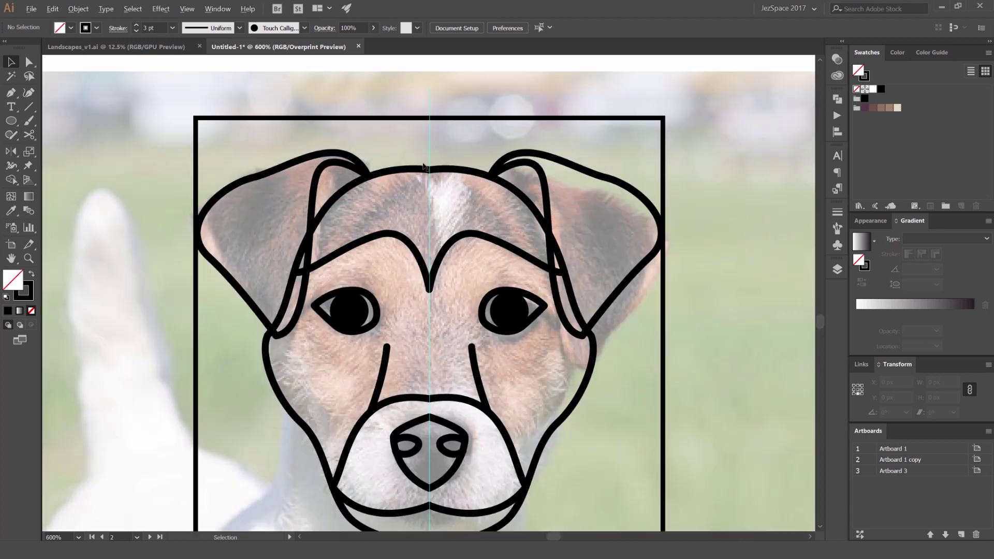
{"action": "scroll", "coordinate": [423, 166], "scroll_direction": "up", "scroll_amount": 2}
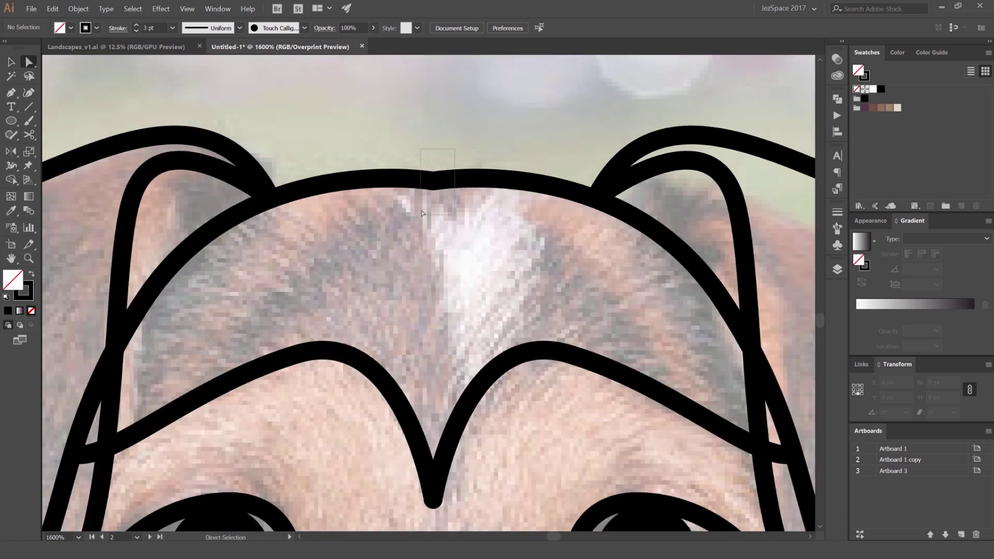
{"action": "scroll", "coordinate": [430, 164], "scroll_direction": "up", "scroll_amount": 3}
{"action": "left_click", "coordinate": [435, 154]}
{"action": "left_click_drag", "start_coordinate": [435, 155], "coordinate": [482, 183]}
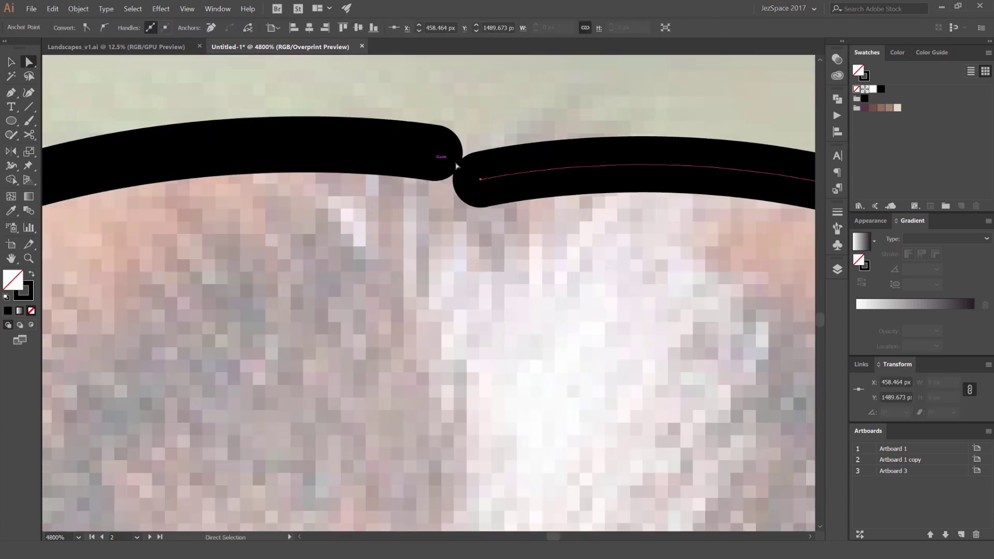
Undo the last move of the mirrored head outline's top end point.
{"action": "key", "text": "ctrl+z"}
{"action": "left_click", "coordinate": [463, 234]}
{"action": "scroll", "coordinate": [465, 237], "scroll_direction": "down", "scroll_amount": 4}
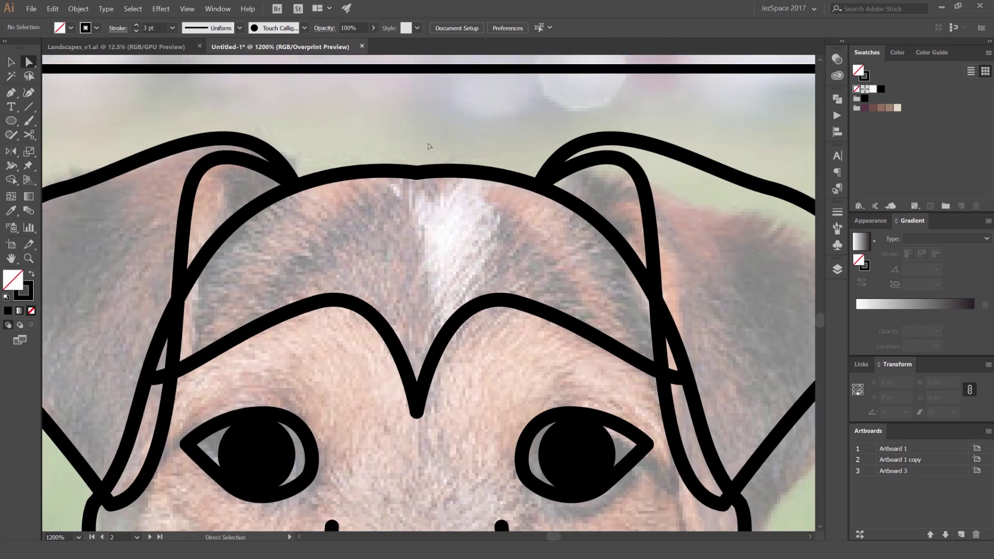
Join the two halves of the head outline at their top end points on the centre guide.
{"action": "left_click_drag", "start_coordinate": [406, 200], "coordinate": [388, 196]}
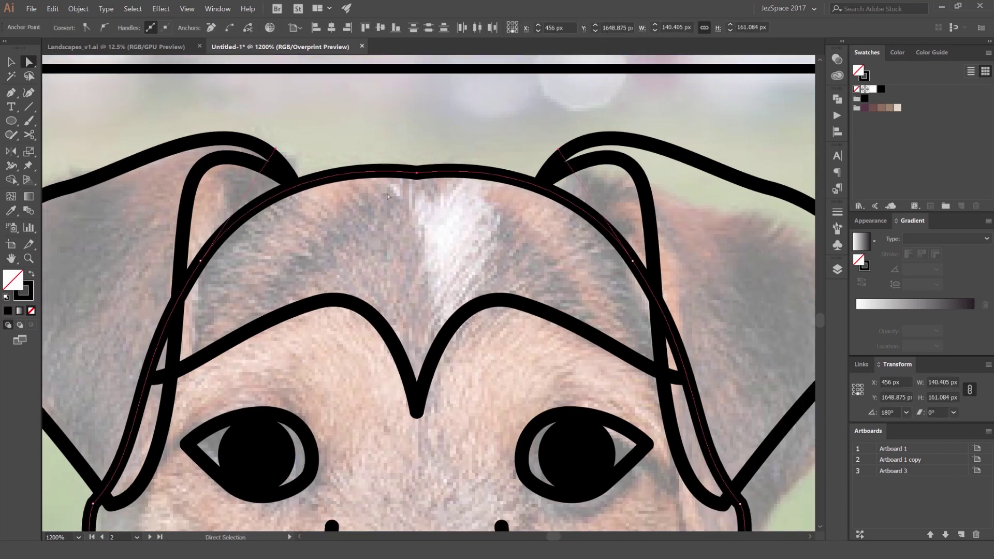
{"action": "left_click", "coordinate": [86, 10]}
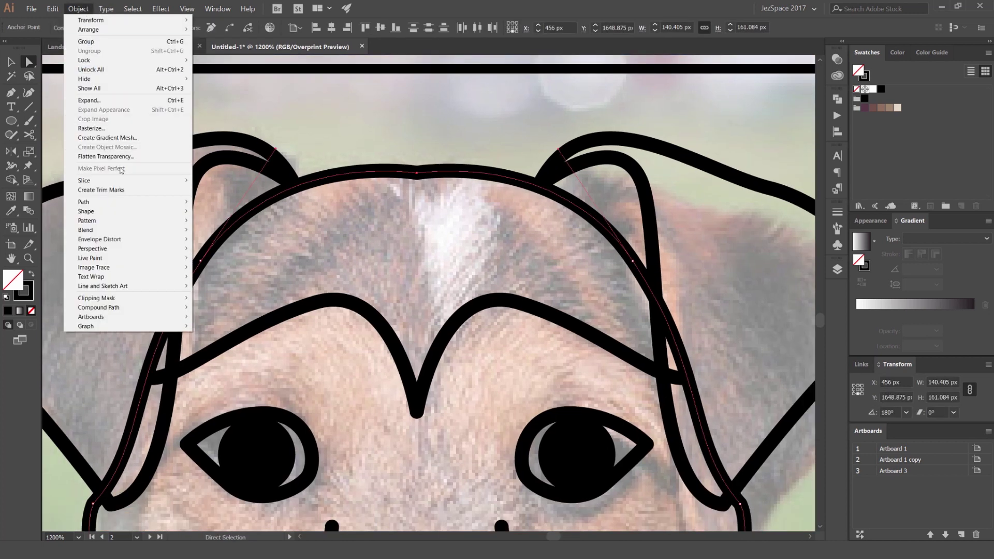
{"action": "mouse_move", "coordinate": [107, 202]}
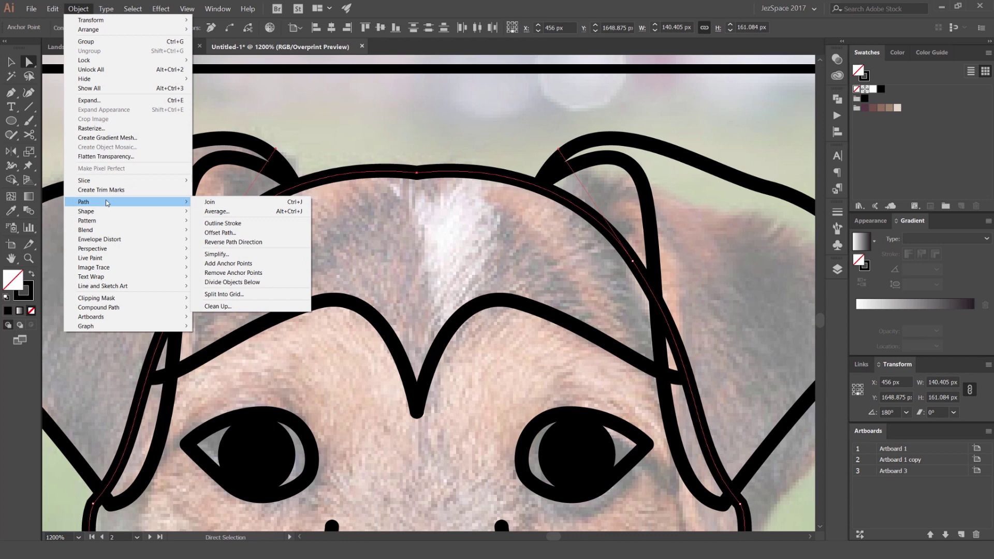
{"action": "left_click", "coordinate": [253, 206]}
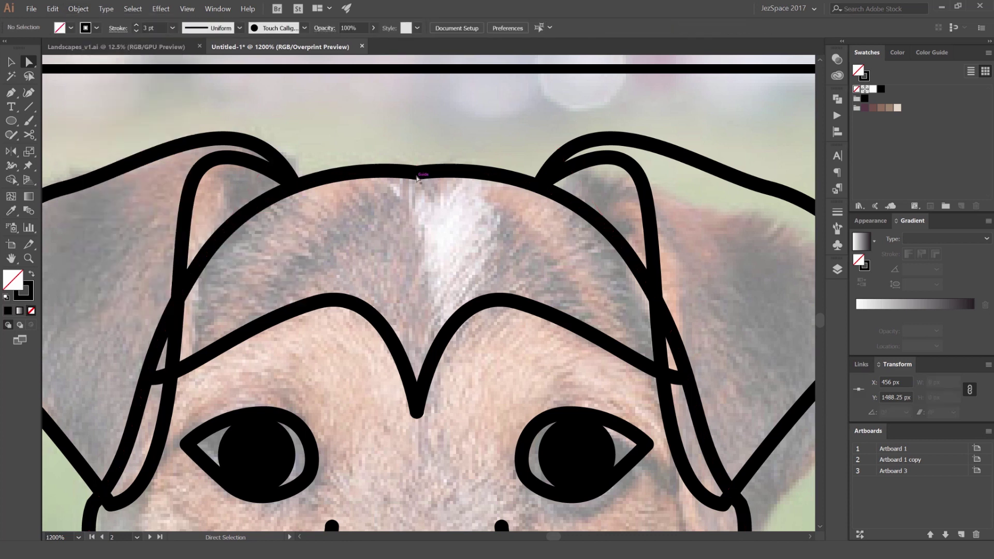
{"action": "left_click_drag", "start_coordinate": [417, 173], "coordinate": [442, 215]}
{"action": "key", "text": "ctrl+z"}
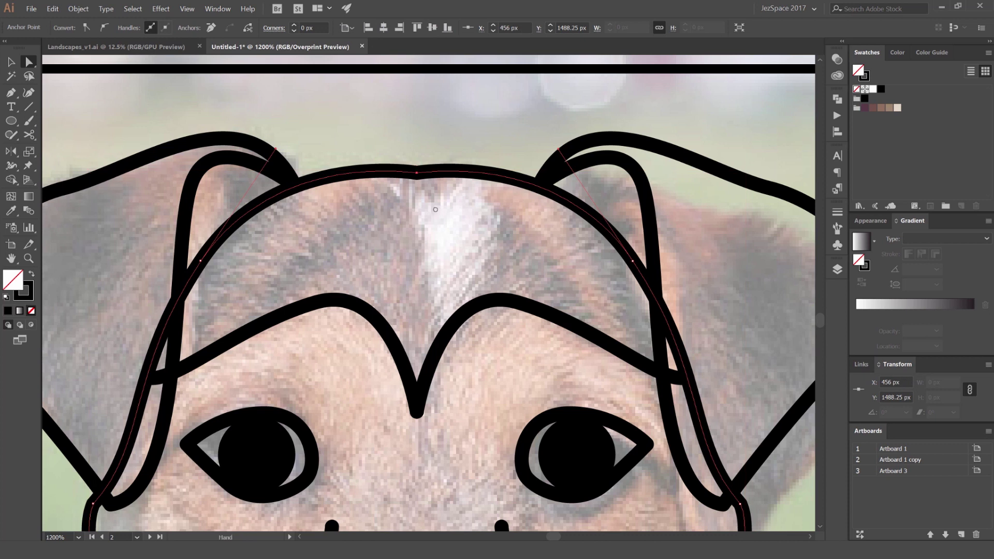
Join the two halves of the brow line at their meeting point at the tip of the V with Direct Selection.
{"action": "left_click_drag", "start_coordinate": [464, 288], "coordinate": [439, 162]}
{"action": "left_click", "coordinate": [437, 254]}
{"action": "left_click_drag", "start_coordinate": [440, 246], "coordinate": [472, 217]}
{"action": "left_click_drag", "start_coordinate": [471, 222], "coordinate": [387, 275]}
{"action": "left_click", "coordinate": [451, 258]}
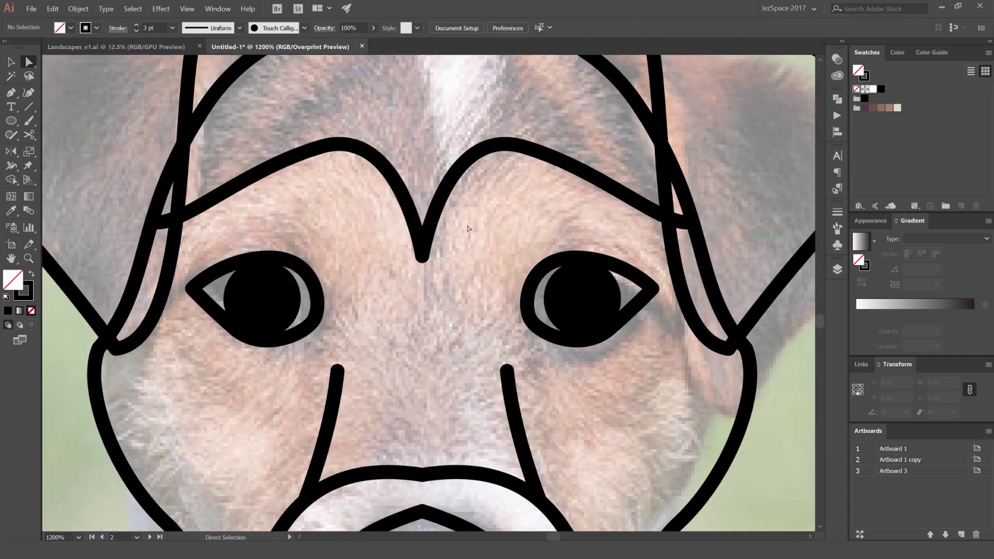
{"action": "left_click", "coordinate": [29, 62]}
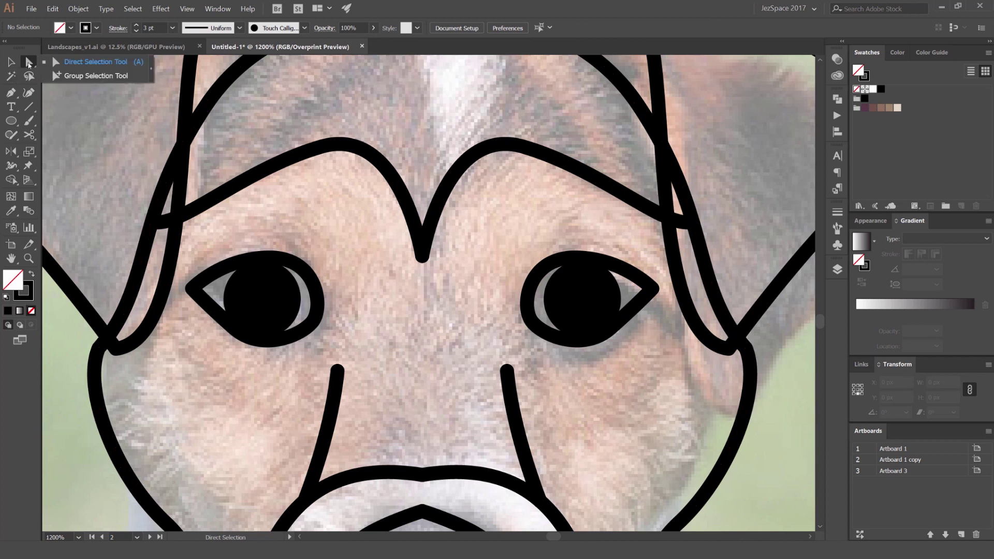
{"action": "left_click", "coordinate": [135, 62]}
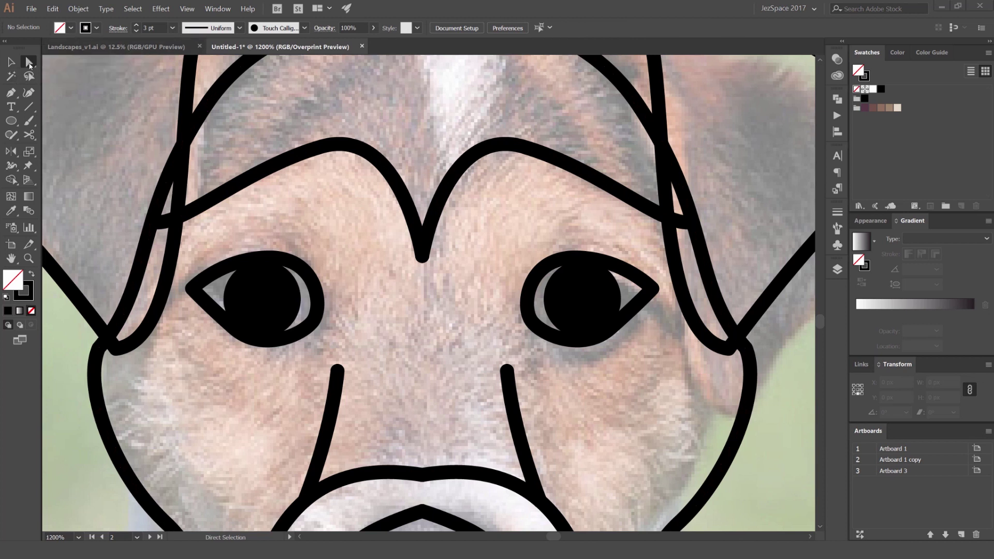
{"action": "left_click", "coordinate": [421, 253]}
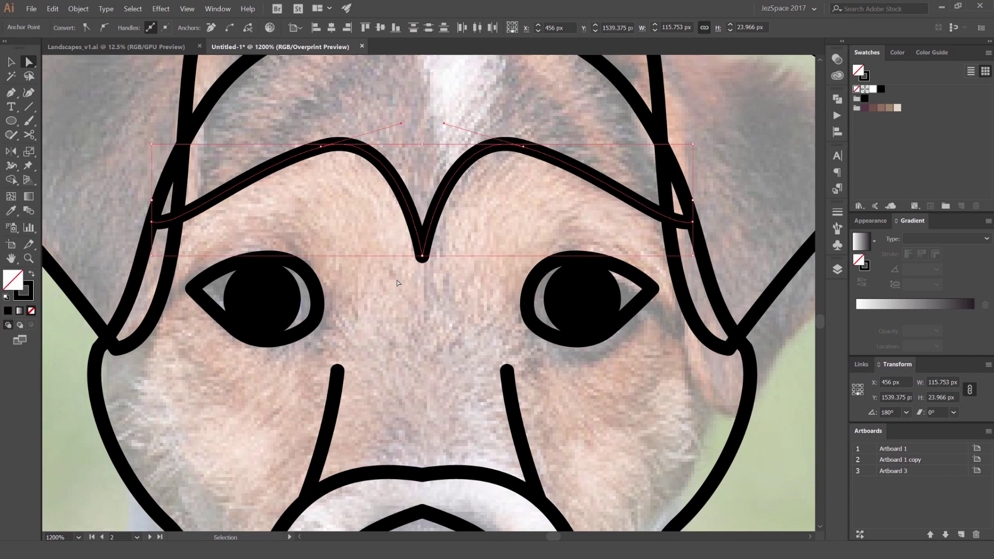
Join the top centre end points of the muzzle outline and of the nose outline.
{"action": "scroll", "coordinate": [430, 309], "scroll_direction": "down", "scroll_amount": 2}
{"action": "left_click_drag", "start_coordinate": [399, 436], "coordinate": [400, 436]}
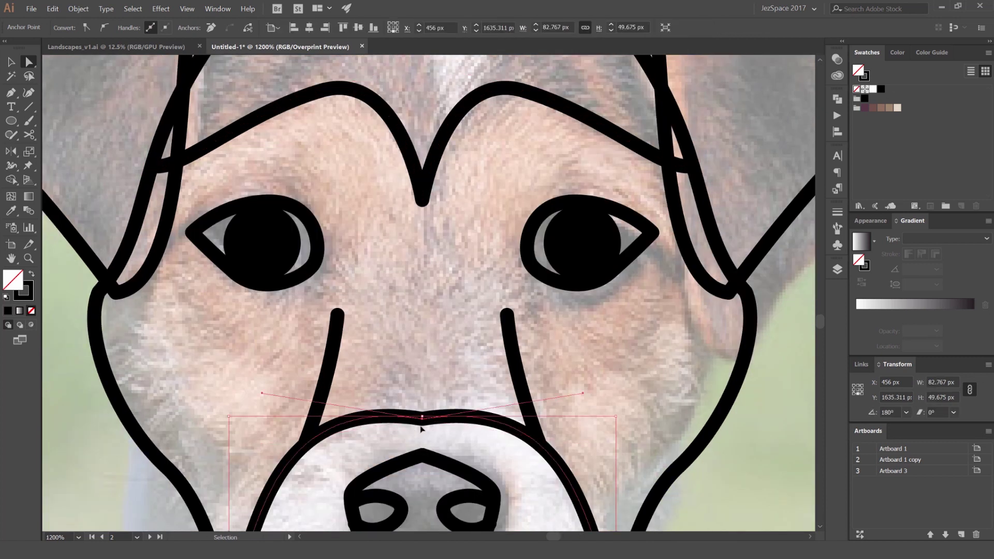
{"action": "scroll", "coordinate": [409, 414], "scroll_direction": "down", "scroll_amount": 2}
{"action": "left_click", "coordinate": [410, 409], "text": "ctrl"}
Join the centre end points at the nose's lower tip, the mouth line and the chin.
{"action": "scroll", "coordinate": [423, 406], "scroll_direction": "down", "scroll_amount": 3}
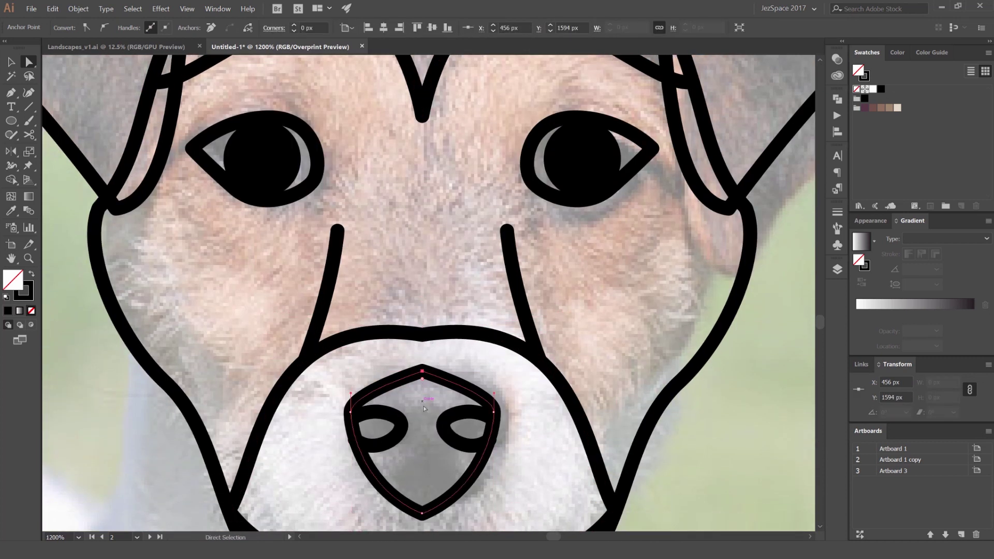
{"action": "left_click_drag", "start_coordinate": [422, 424], "coordinate": [417, 433]}
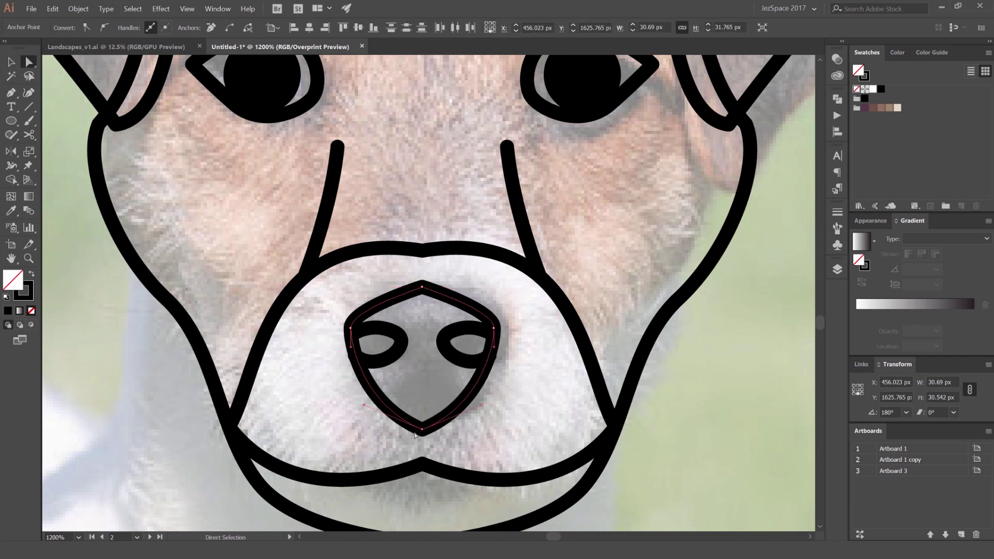
{"action": "scroll", "coordinate": [424, 422], "scroll_direction": "down", "scroll_amount": 2}
{"action": "left_click", "coordinate": [408, 430], "text": "ctrl"}
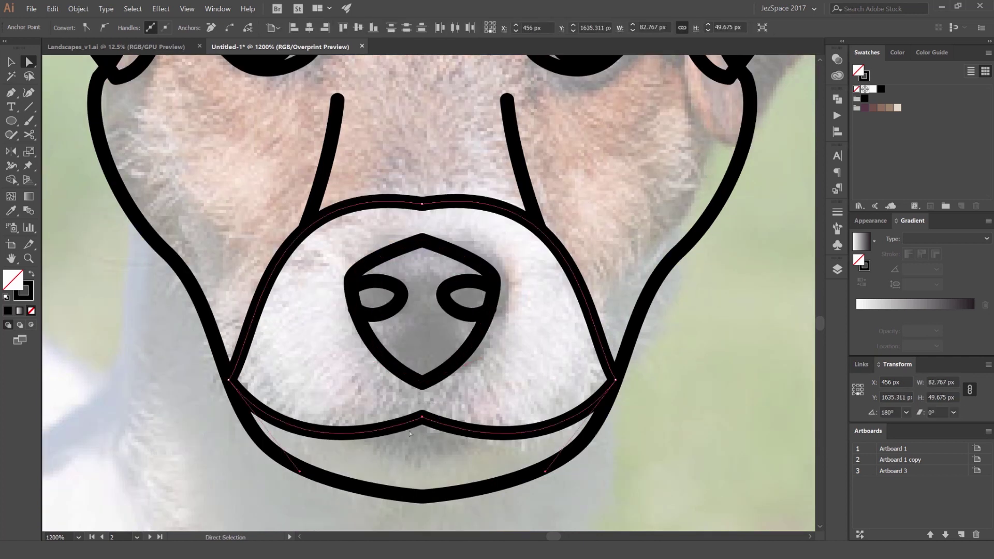
{"action": "left_click", "coordinate": [422, 416]}
{"action": "left_click_drag", "start_coordinate": [429, 454], "coordinate": [397, 518]}
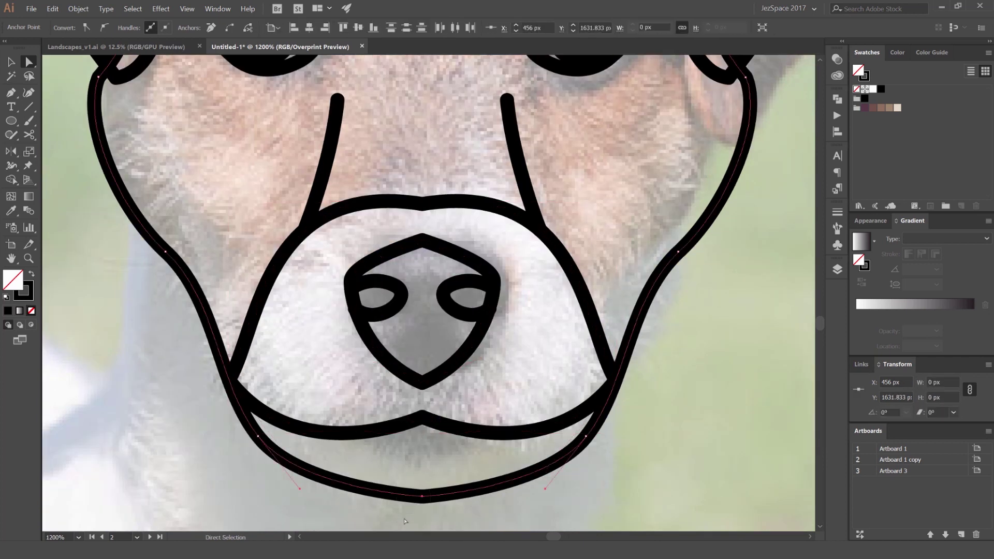
Apply Join at the nose outline's top centre point and check its top and lower anchor points.
{"action": "left_click_drag", "start_coordinate": [433, 226], "coordinate": [414, 255]}
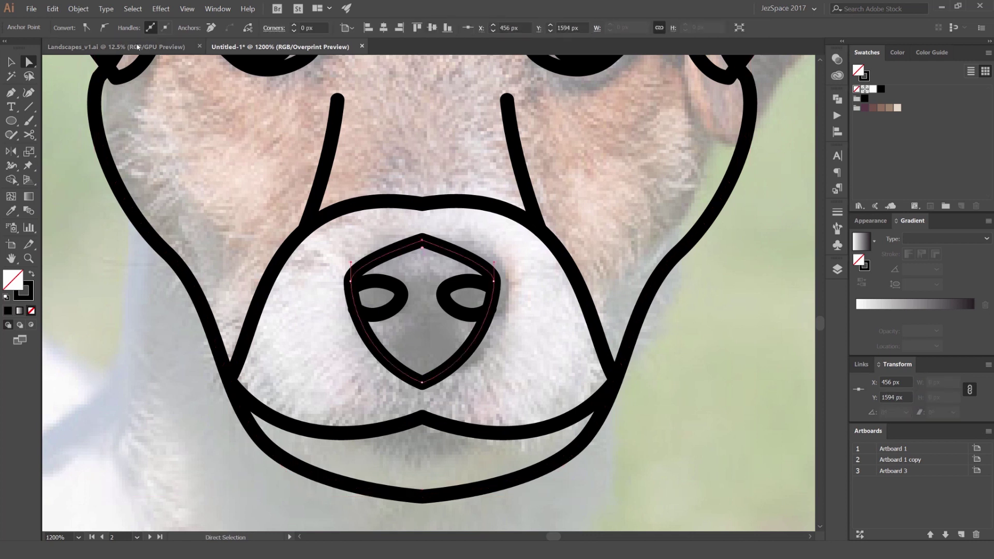
{"action": "left_click", "coordinate": [78, 9]}
{"action": "mouse_move", "coordinate": [129, 202]}
{"action": "left_click", "coordinate": [228, 204]}
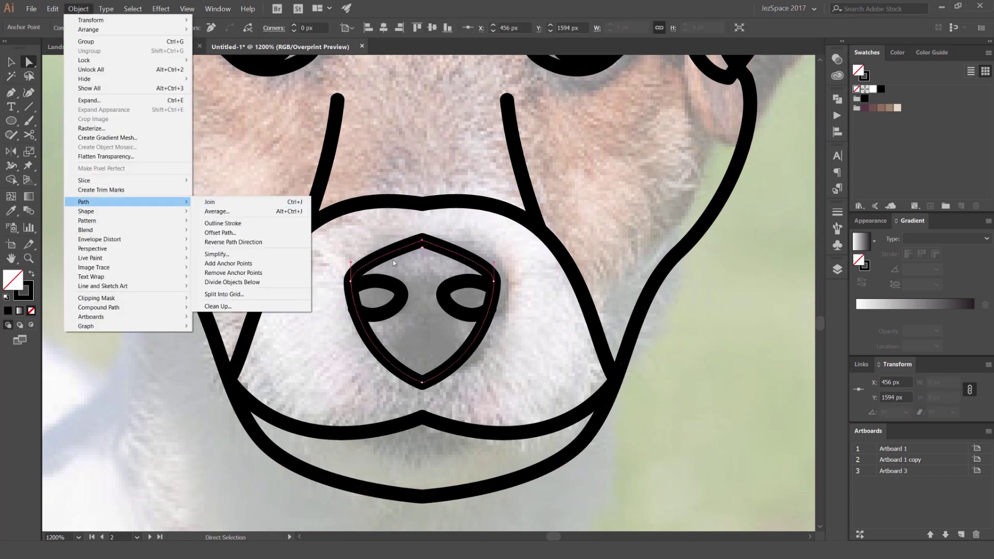
{"action": "left_click_drag", "start_coordinate": [422, 252], "coordinate": [430, 316]}
{"action": "left_click", "coordinate": [422, 376]}
{"action": "left_click_drag", "start_coordinate": [423, 375], "coordinate": [440, 335]}
Check the head outline's centre anchor point at the chin up close.
{"action": "key", "text": "v"}
{"action": "left_click", "coordinate": [512, 355]}
{"action": "scroll", "coordinate": [508, 355], "scroll_direction": "down", "scroll_amount": 2, "text": "alt"}
{"action": "scroll", "coordinate": [494, 314], "scroll_direction": "down", "scroll_amount": 2}
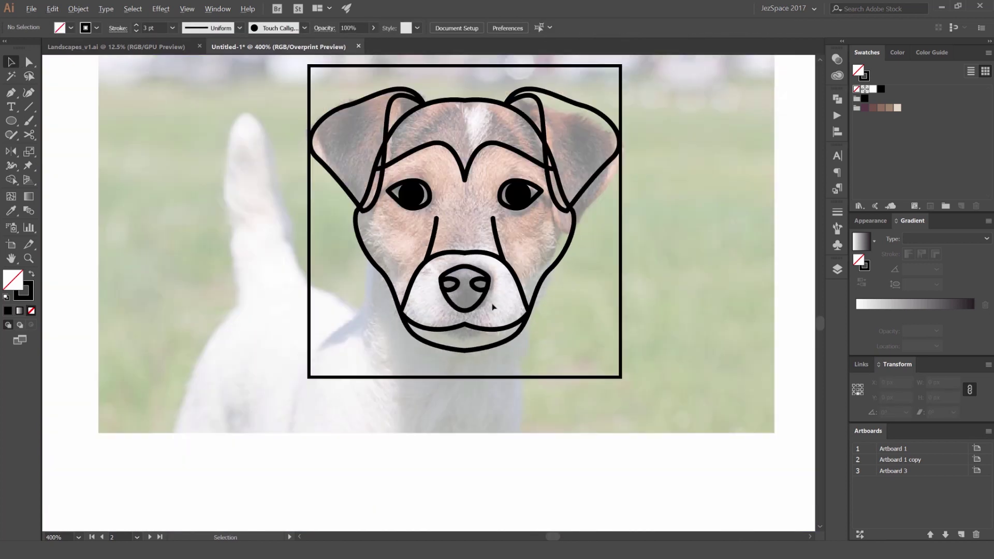
{"action": "scroll", "coordinate": [486, 311], "scroll_direction": "up", "scroll_amount": 3}
{"action": "key", "text": "a"}
{"action": "left_click", "coordinate": [458, 376]}
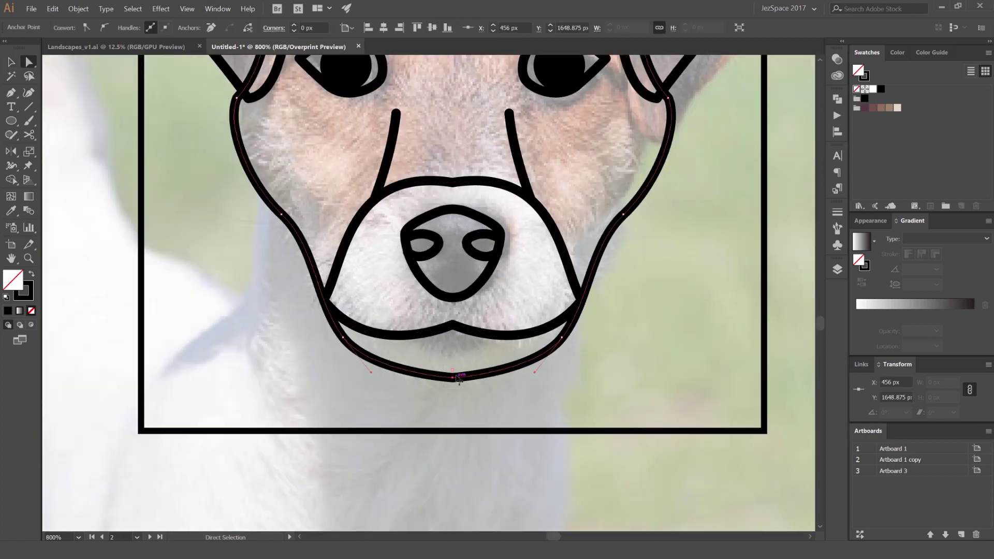
{"action": "scroll", "coordinate": [596, 359], "scroll_direction": "down", "scroll_amount": 2, "text": "alt"}
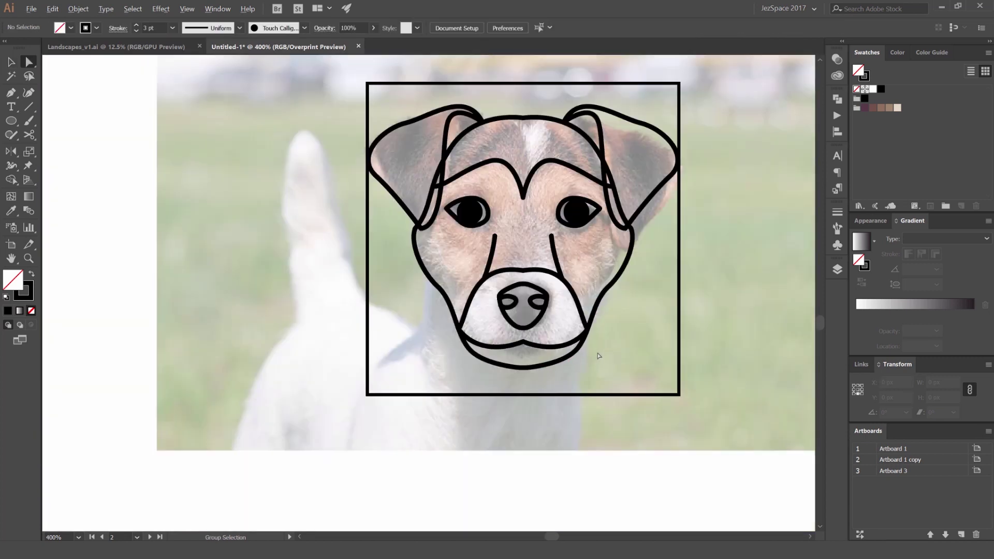
Inspect all the head paths by selecting them together and viewing the artwork in Outline mode.
{"action": "key", "text": "space"}
{"action": "left_click_drag", "start_coordinate": [596, 358], "coordinate": [530, 410]}
{"action": "left_click_drag", "start_coordinate": [602, 146], "coordinate": [326, 437]}
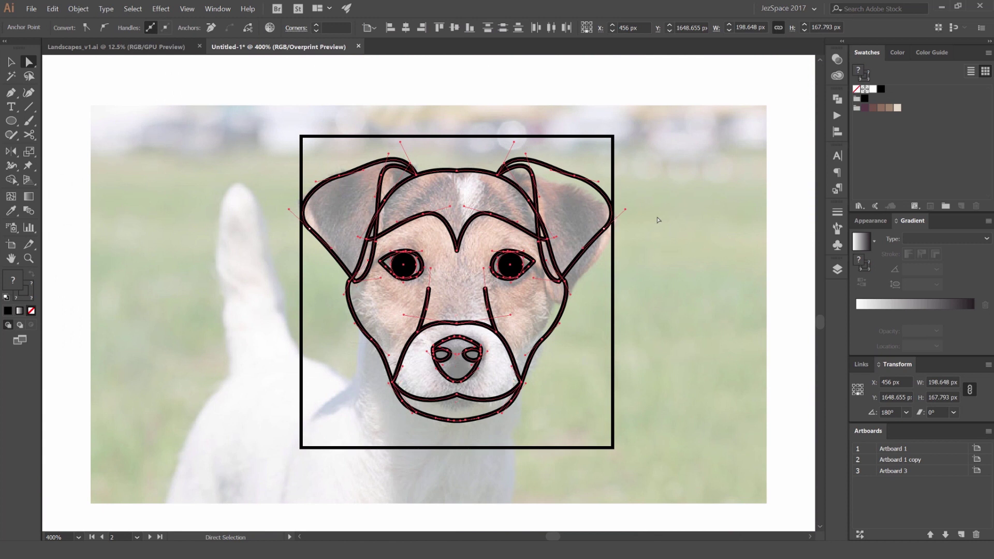
{"action": "left_click", "coordinate": [657, 220]}
{"action": "key", "text": "ctrl+y"}
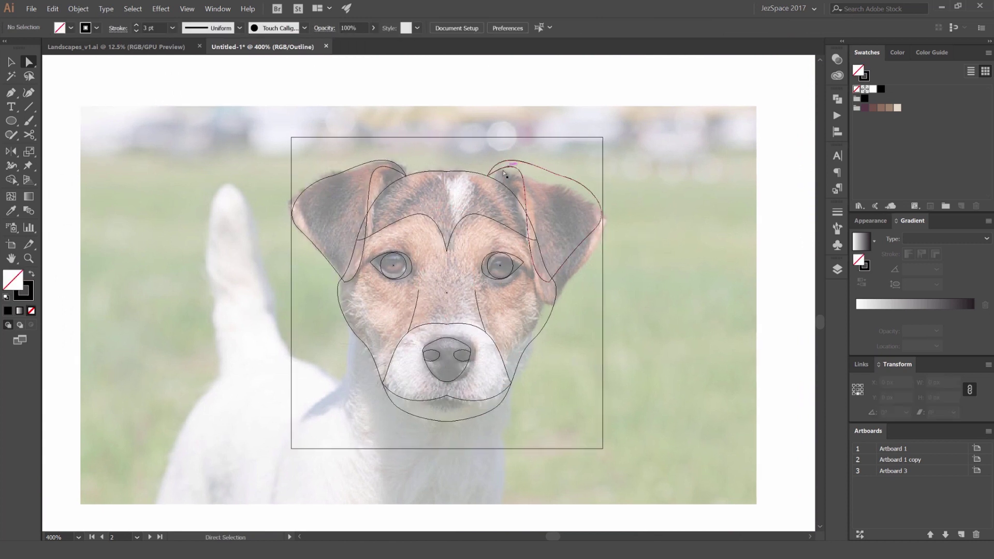
{"action": "key", "text": "ctrl+y"}
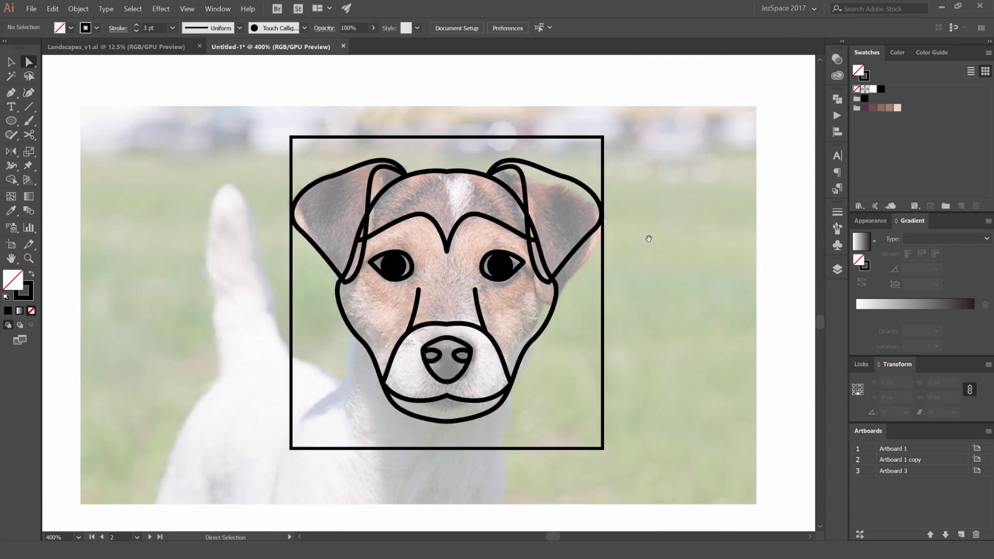
Place a copy of all the head paths, without the square frame, beside the photo at about X 945.8 px, Y 1648.7 px.
{"action": "left_click_drag", "start_coordinate": [649, 238], "coordinate": [597, 227]}
{"action": "scroll", "coordinate": [576, 187], "scroll_direction": "down", "scroll_amount": 1}
{"action": "left_click_drag", "start_coordinate": [578, 188], "coordinate": [510, 194]}
{"action": "key", "text": "v"}
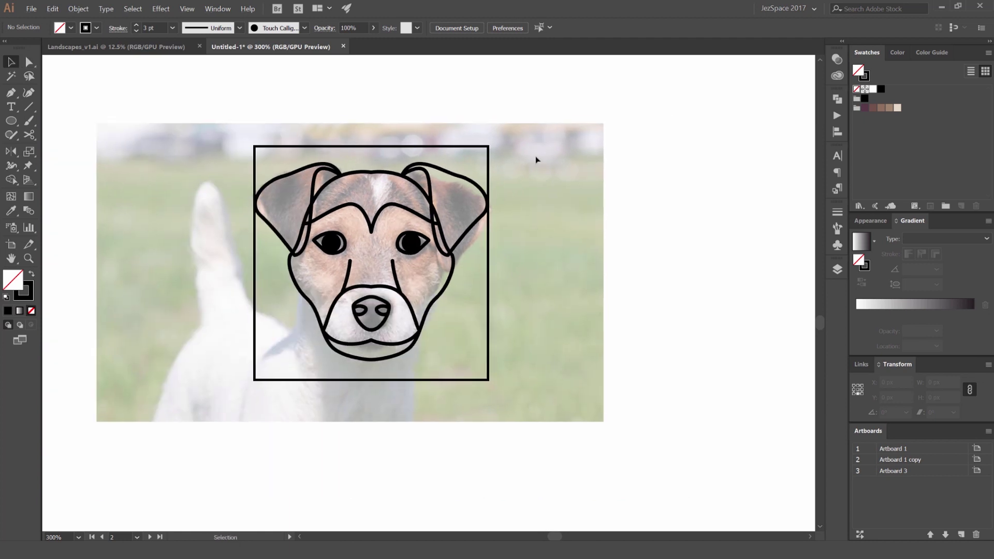
{"action": "scroll", "coordinate": [541, 142], "scroll_direction": "down", "scroll_amount": 1}
{"action": "left_click_drag", "start_coordinate": [541, 142], "coordinate": [346, 302]}
{"action": "left_click_drag", "start_coordinate": [425, 203], "coordinate": [640, 217]}
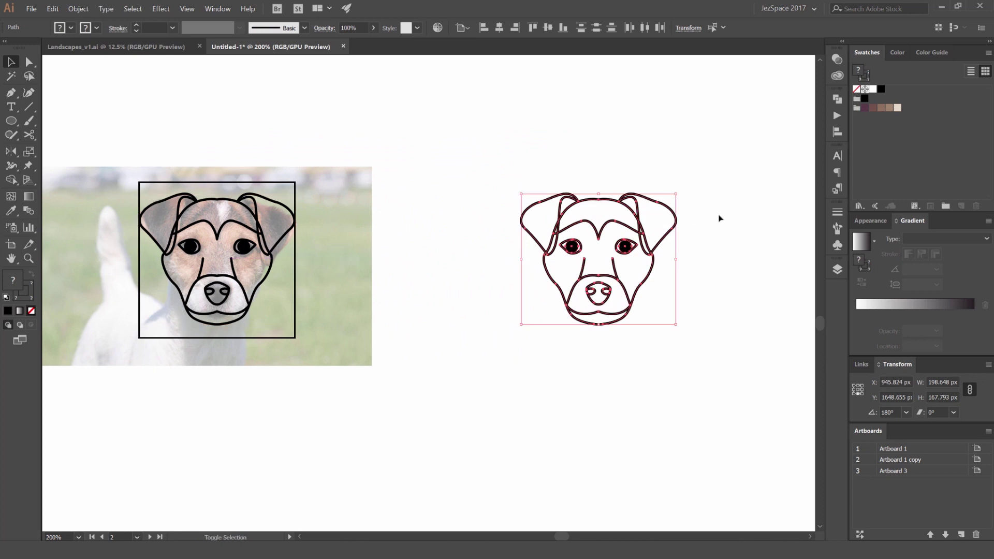
{"action": "left_click", "coordinate": [721, 218]}
Examine the copied head and the Inspiration Purples colour theme in My Library.
{"action": "scroll", "coordinate": [698, 234], "scroll_direction": "up", "scroll_amount": 1}
{"action": "scroll", "coordinate": [696, 234], "scroll_direction": "up", "scroll_amount": 1}
{"action": "scroll", "coordinate": [585, 238], "scroll_direction": "down", "scroll_amount": 1}
{"action": "left_click_drag", "start_coordinate": [84, 189], "coordinate": [221, 162]}
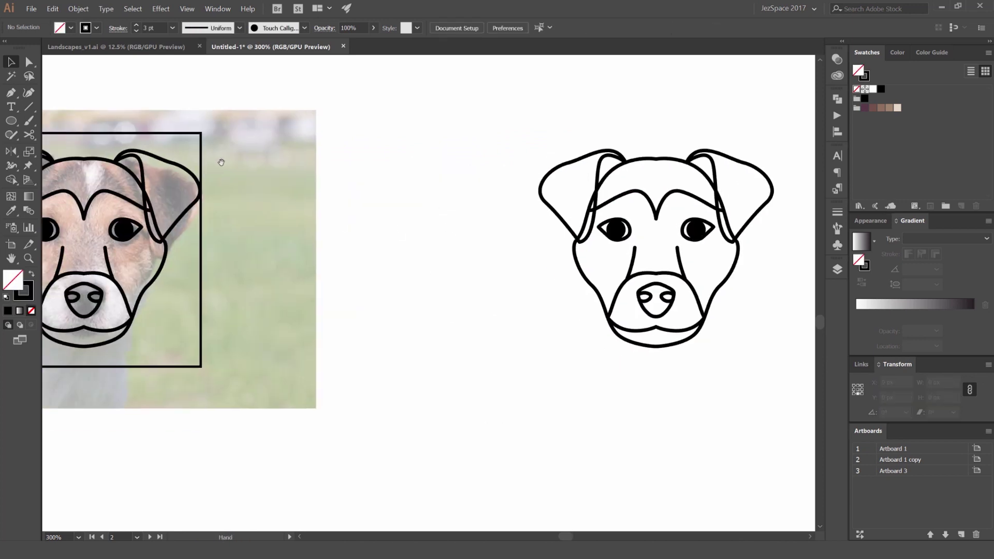
{"action": "scroll", "coordinate": [393, 149], "scroll_direction": "down", "scroll_amount": 3}
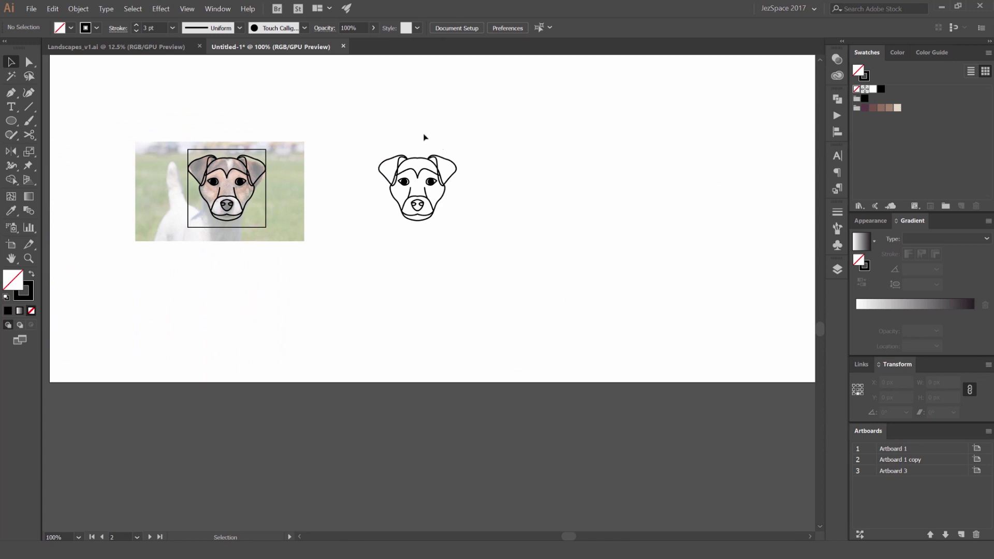
{"action": "scroll", "coordinate": [415, 147], "scroll_direction": "up", "scroll_amount": 2}
{"action": "scroll", "coordinate": [439, 167], "scroll_direction": "up", "scroll_amount": 2}
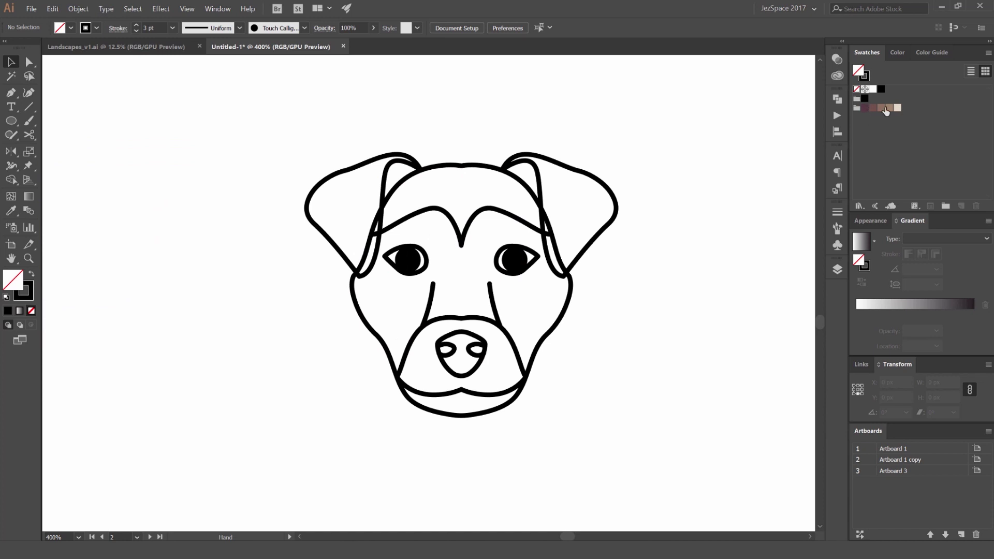
{"action": "left_click", "coordinate": [837, 75]}
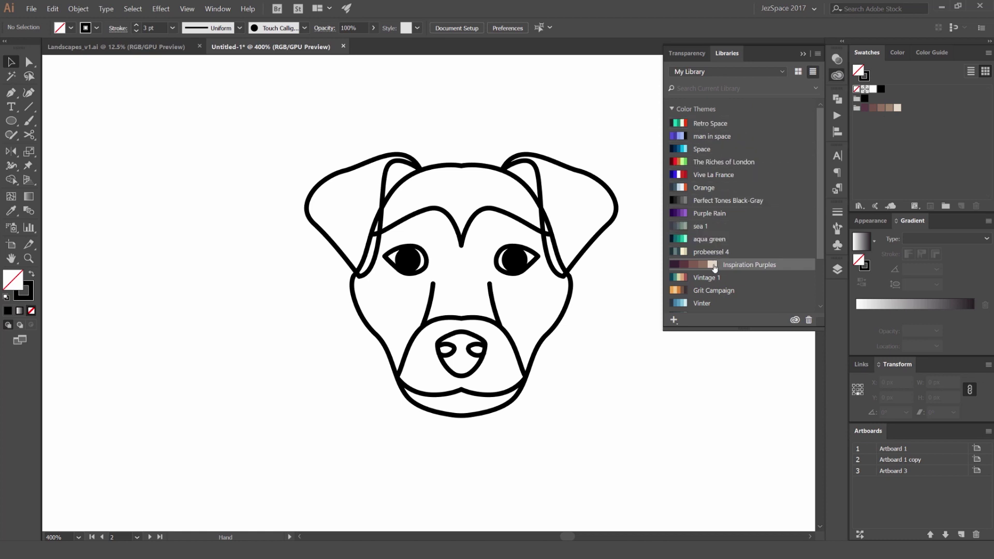
{"action": "scroll", "coordinate": [714, 272], "scroll_direction": "down", "scroll_amount": 3}
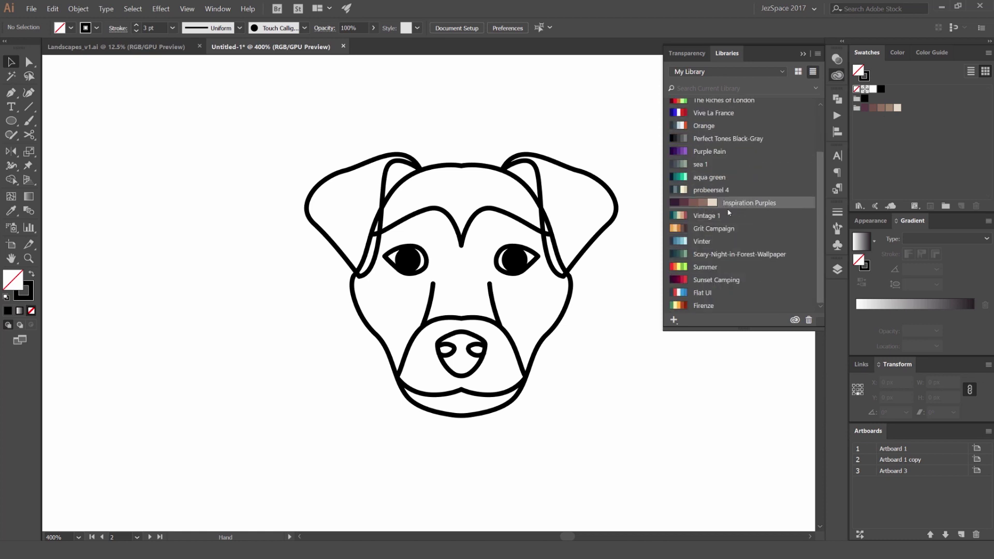
{"action": "scroll", "coordinate": [715, 207], "scroll_direction": "up", "scroll_amount": 3}
{"action": "left_click", "coordinate": [837, 76]}
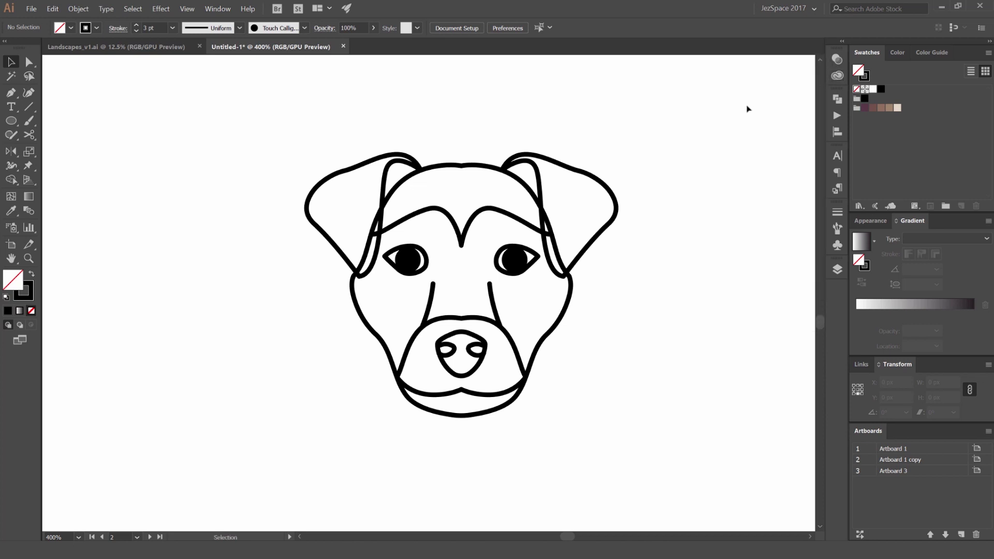
Give the strokes of all the copied head paths the darkest purple swatch of the colour theme.
{"action": "key", "text": "space"}
{"action": "left_click_drag", "start_coordinate": [611, 128], "coordinate": [528, 102]}
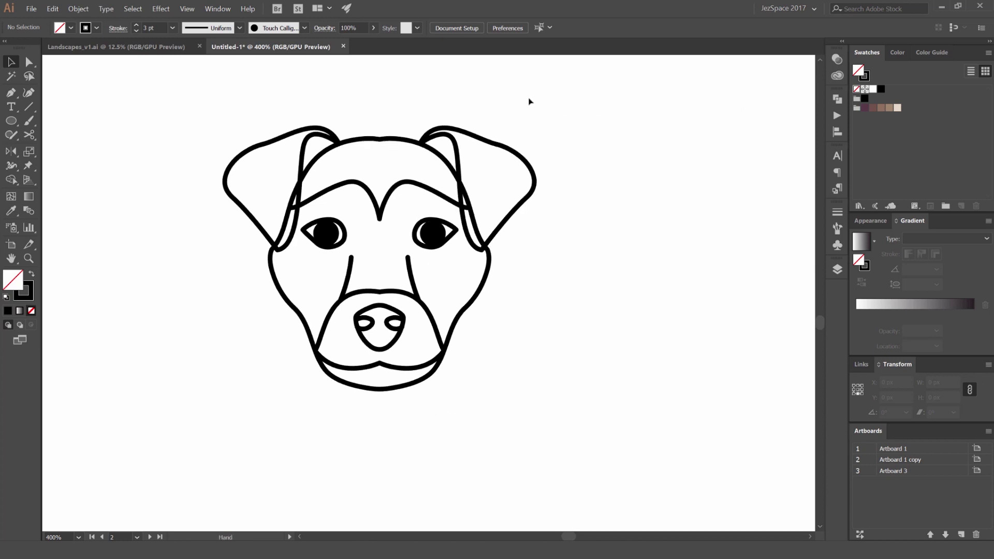
{"action": "scroll", "coordinate": [288, 173], "scroll_direction": "up", "scroll_amount": 2, "text": "alt"}
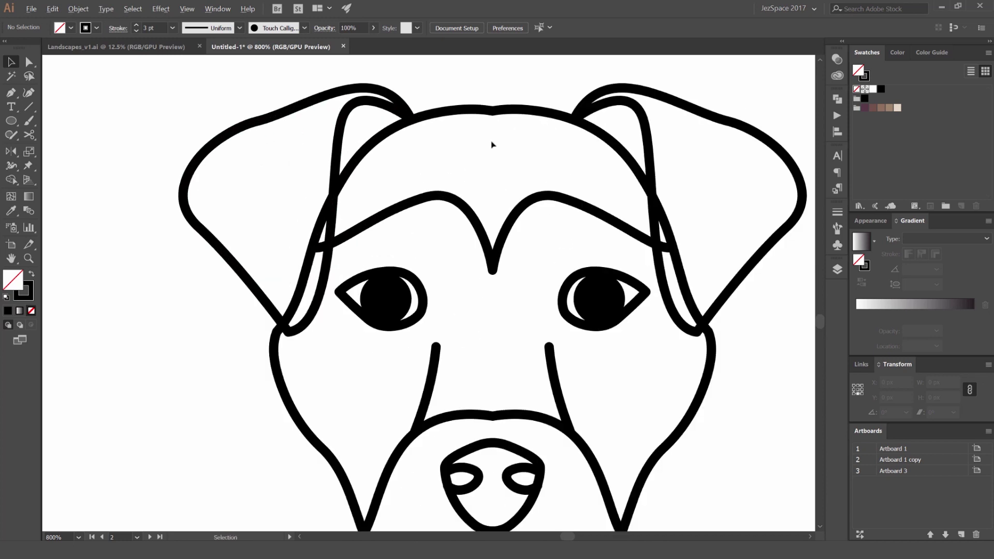
{"action": "scroll", "coordinate": [497, 144], "scroll_direction": "down", "scroll_amount": 2, "text": "alt"}
{"action": "left_click_drag", "start_coordinate": [688, 84], "coordinate": [299, 432]}
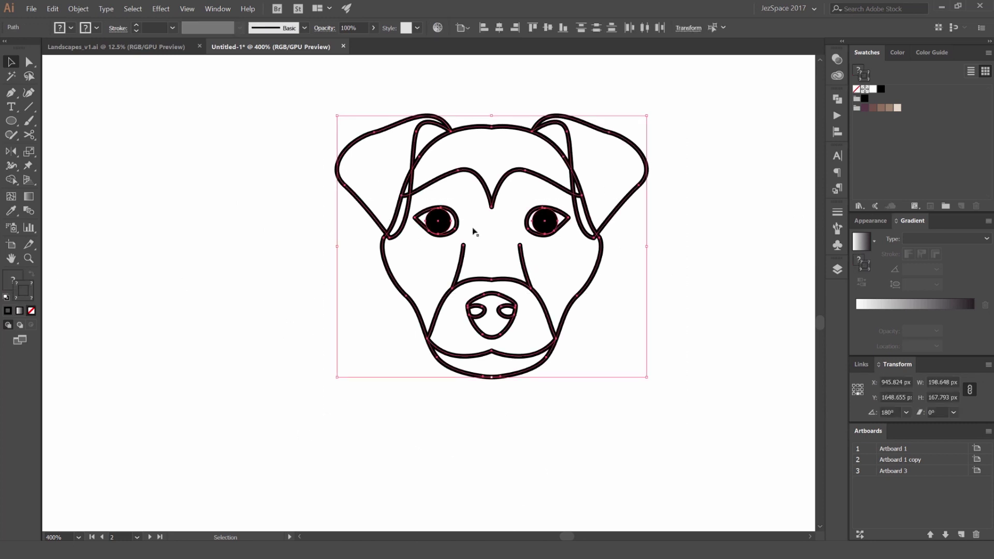
{"action": "left_click", "coordinate": [862, 109]}
{"action": "left_click", "coordinate": [585, 107]}
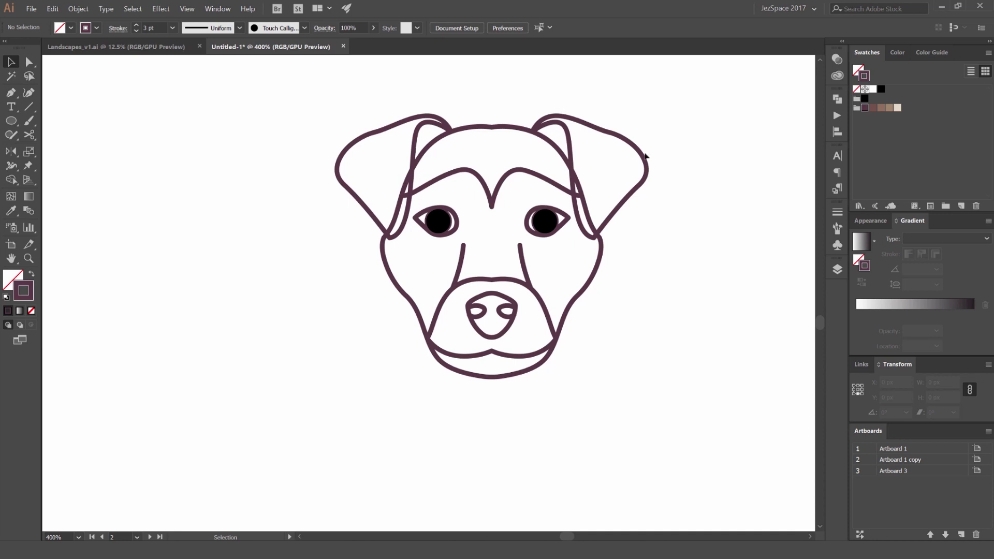
Fill both eye pupils of the copied head with the darkest purple swatch of the colour theme.
{"action": "scroll", "coordinate": [569, 223], "scroll_direction": "up", "scroll_amount": 2, "text": "alt"}
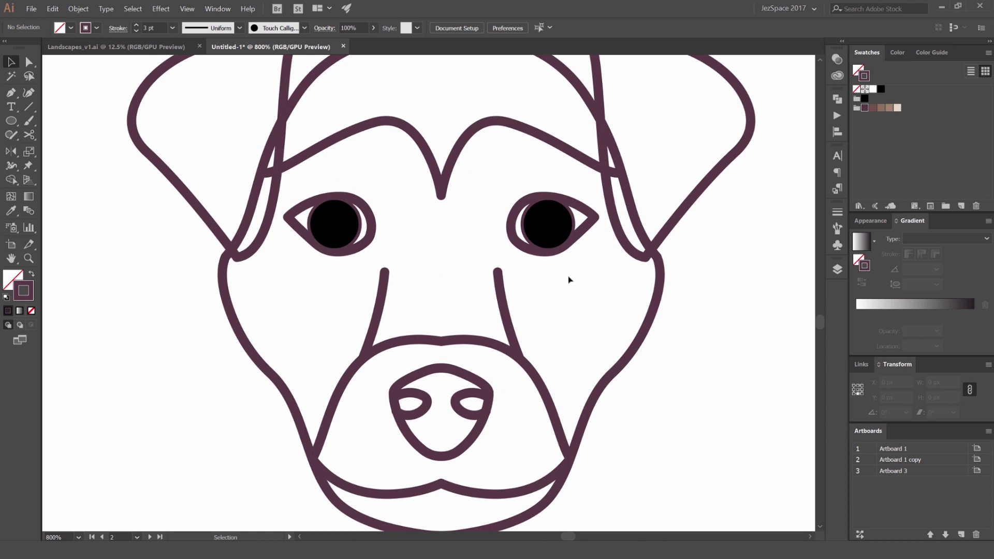
{"action": "left_click", "coordinate": [547, 228]}
{"action": "key", "text": "a"}
{"action": "left_click", "coordinate": [334, 223]}
{"action": "left_click", "coordinate": [572, 224]}
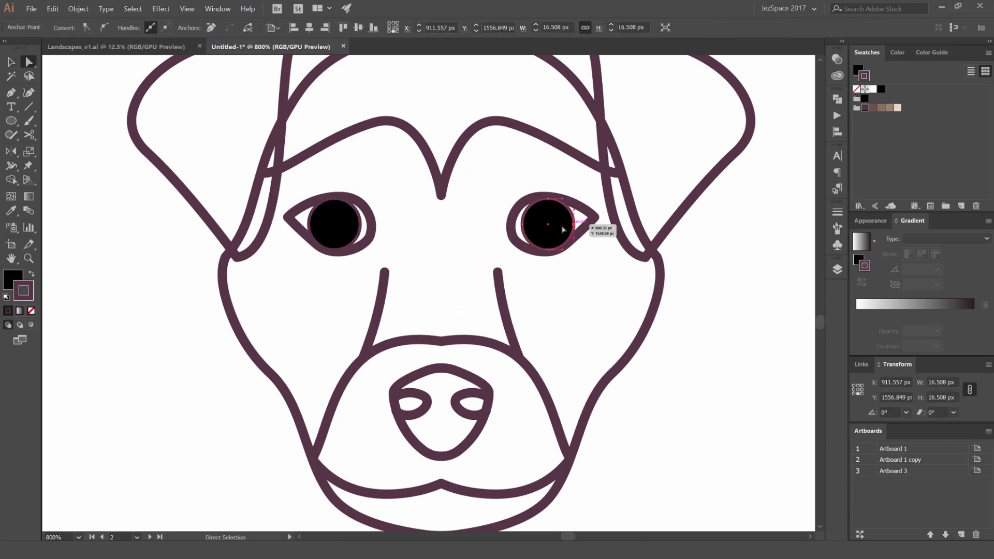
{"action": "left_click", "coordinate": [339, 223], "text": "shift"}
{"action": "key", "text": "x"}
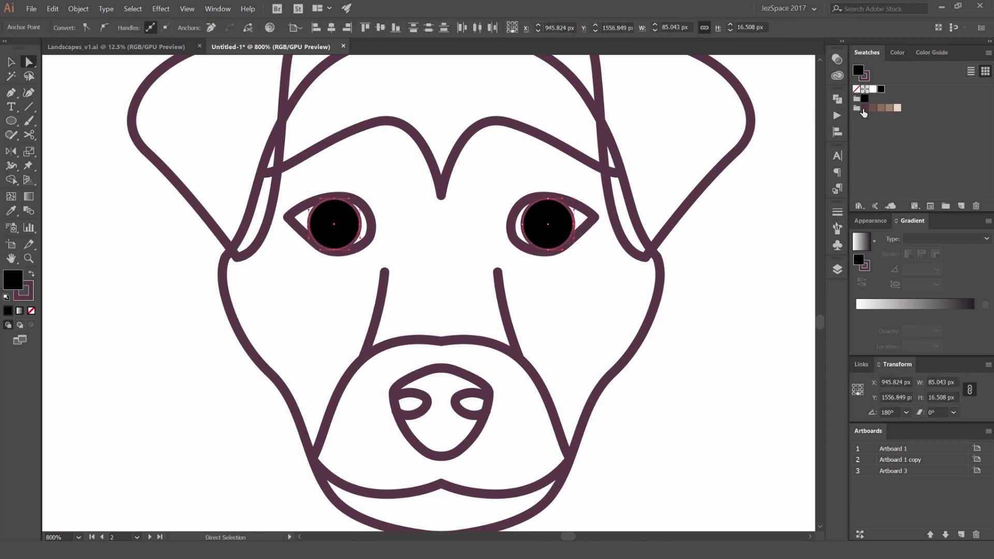
{"action": "left_click", "coordinate": [865, 108]}
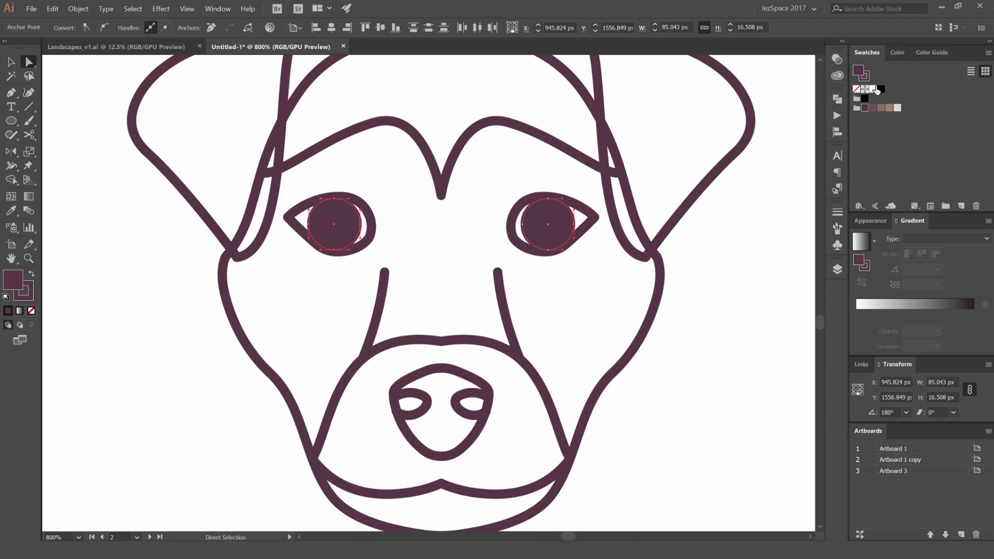
Examine the recoloured pupils one by one and the overall look of the head.
{"action": "scroll", "coordinate": [542, 186], "scroll_direction": "up", "scroll_amount": 1, "text": "alt"}
{"action": "left_click", "coordinate": [559, 186]}
{"action": "left_click", "coordinate": [564, 227]}
{"action": "left_click", "coordinate": [256, 242]}
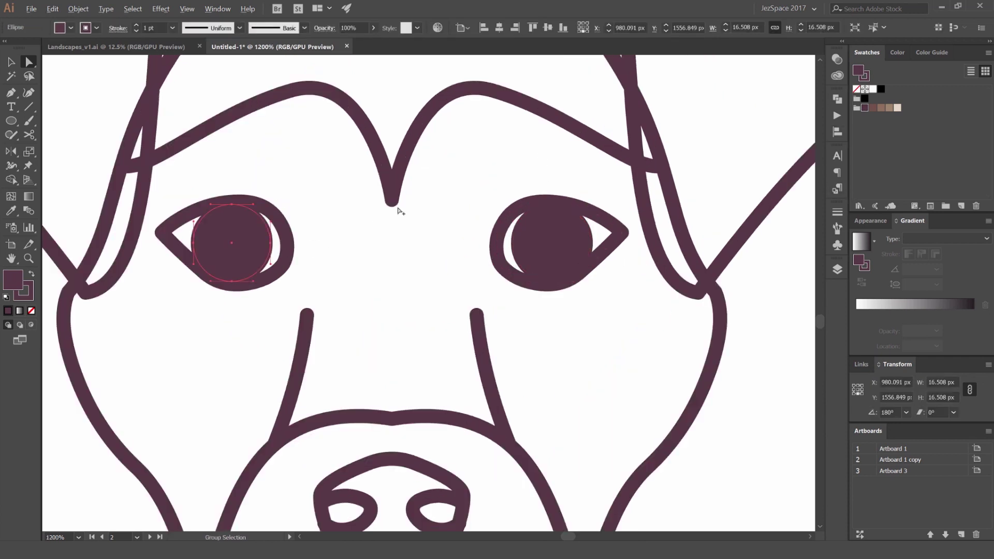
{"action": "scroll", "coordinate": [398, 208], "scroll_direction": "down", "scroll_amount": 3, "text": "alt"}
{"action": "left_click", "coordinate": [611, 222]}
{"action": "left_click", "coordinate": [345, 214]}
{"action": "left_click", "coordinate": [538, 176]}
{"action": "left_click_drag", "start_coordinate": [542, 181], "coordinate": [571, 196]}
{"action": "scroll", "coordinate": [572, 195], "scroll_direction": "down", "scroll_amount": 1, "text": "alt"}
Swap fill and stroke on both nostril paths so they are solid dark purple.
{"action": "scroll", "coordinate": [483, 284], "scroll_direction": "up", "scroll_amount": 3, "text": "alt"}
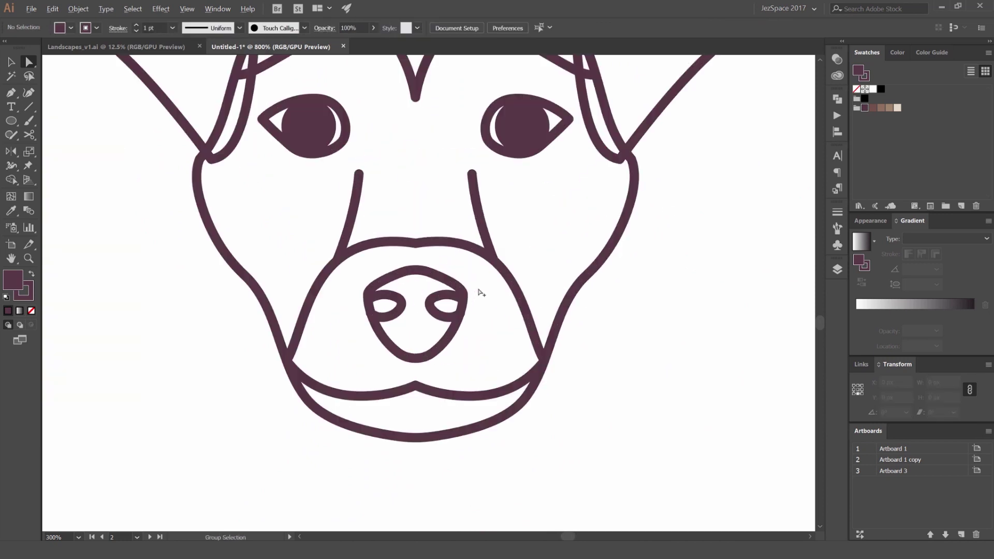
{"action": "scroll", "coordinate": [434, 311], "scroll_direction": "up", "scroll_amount": 2, "text": "alt"}
{"action": "left_click", "coordinate": [458, 283]}
{"action": "key", "text": "shift+x"}
{"action": "left_click", "coordinate": [545, 309]}
{"action": "left_click", "coordinate": [456, 299]}
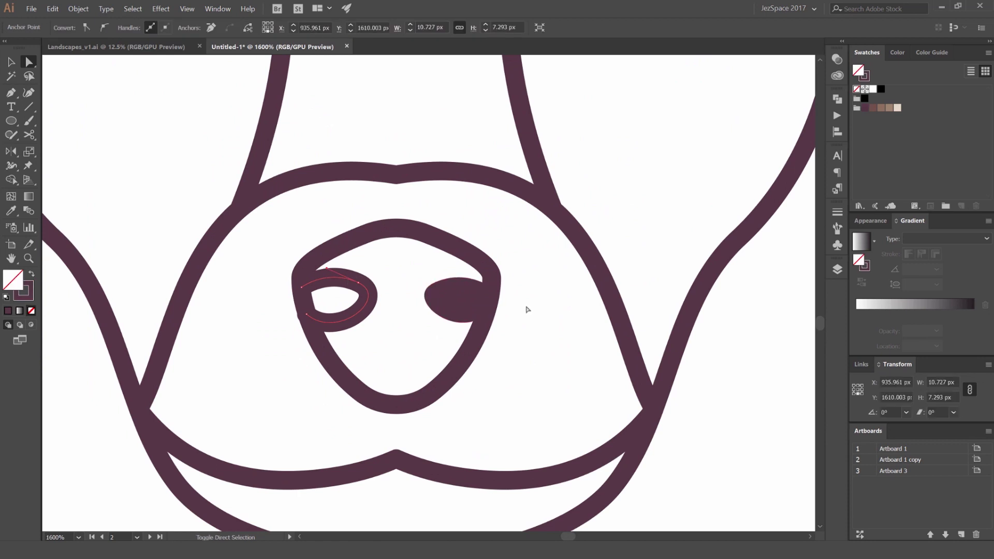
{"action": "key", "text": "Delete"}
Fill the head's left ear with the lightest cream swatch of the colour theme.
{"action": "scroll", "coordinate": [521, 308], "scroll_direction": "down", "scroll_amount": 7}
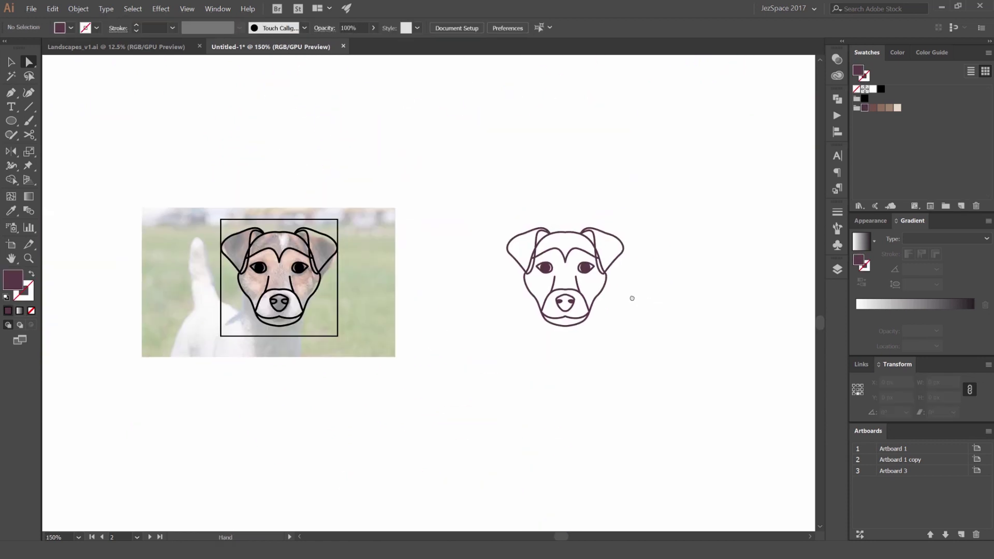
{"action": "scroll", "coordinate": [476, 304], "scroll_direction": "up", "scroll_amount": 5}
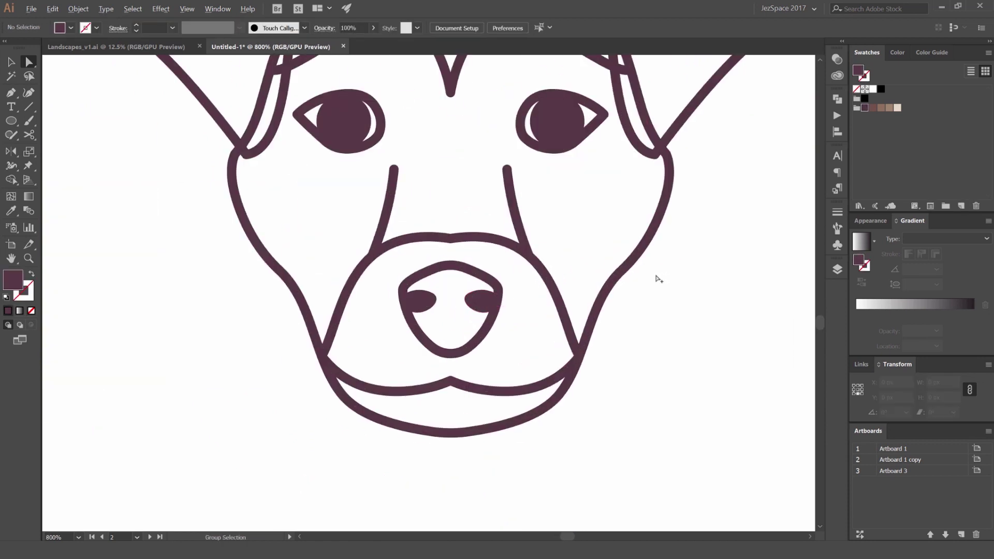
{"action": "scroll", "coordinate": [658, 279], "scroll_direction": "down", "scroll_amount": 3}
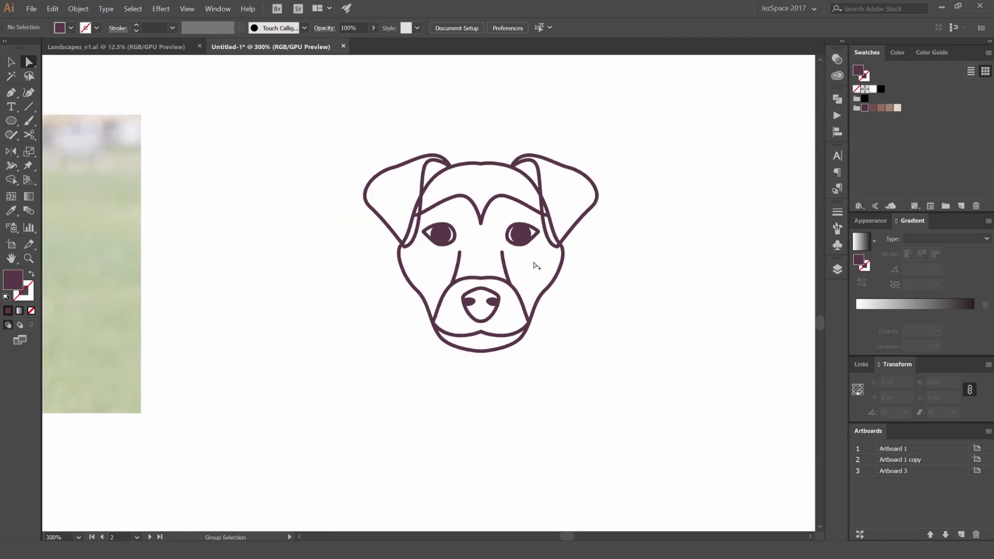
{"action": "scroll", "coordinate": [595, 223], "scroll_direction": "up", "scroll_amount": 1}
{"action": "scroll", "coordinate": [344, 151], "scroll_direction": "up", "scroll_amount": 3}
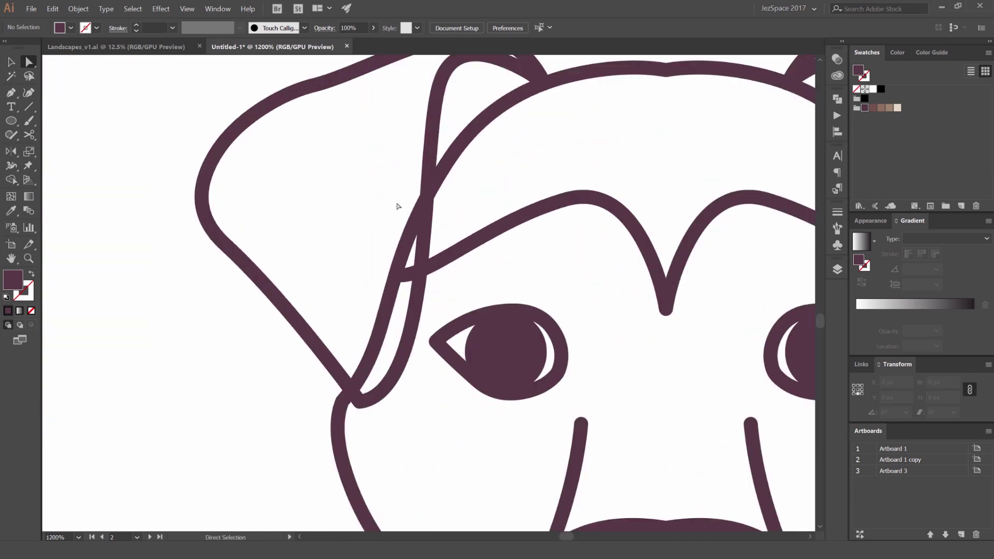
{"action": "left_click_drag", "start_coordinate": [427, 206], "coordinate": [313, 176]}
{"action": "key", "text": "ctrl+z"}
{"action": "key", "text": "v"}
{"action": "left_click", "coordinate": [896, 107]}
Bring the cream-filled ear to the front so it covers the head outline and brow line.
{"action": "key", "text": "ctrl"}
{"action": "key", "text": "ctrl"}
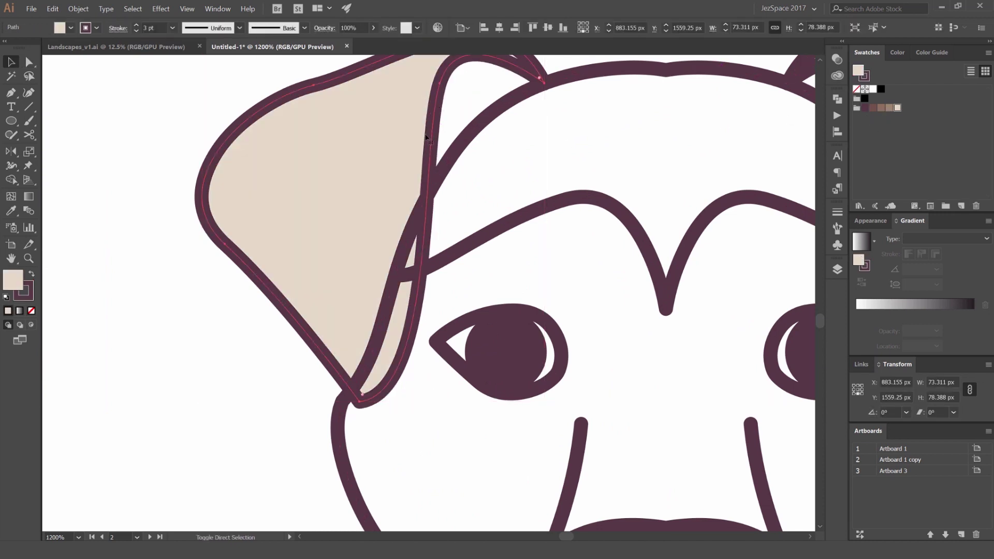
{"action": "key", "text": "ctrl"}
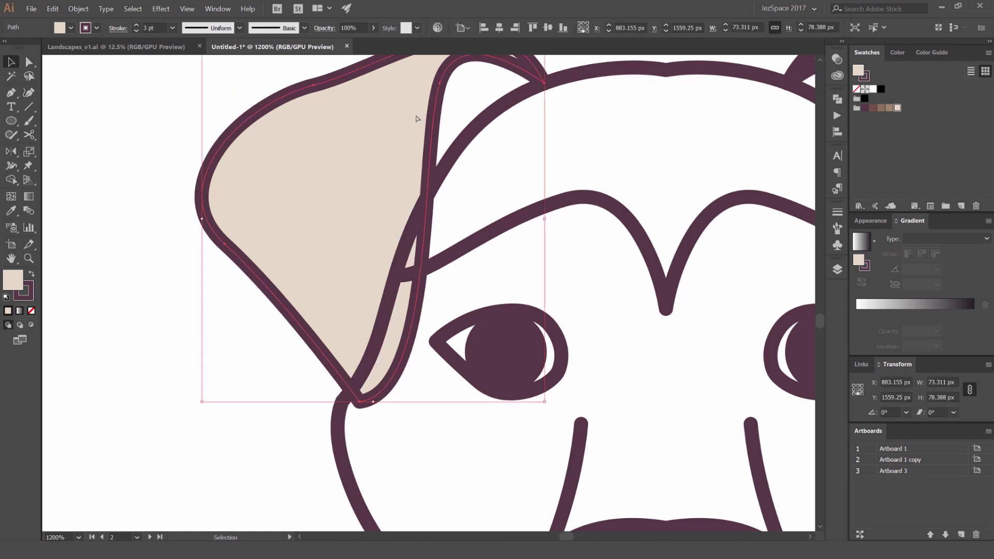
{"action": "key", "text": "ctrl+z"}
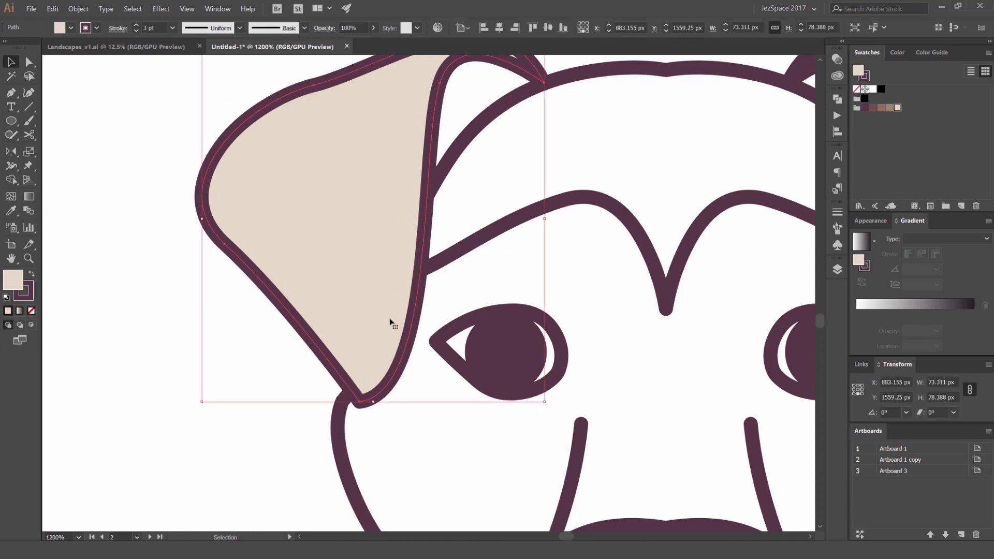
Examine the cream ear's overlap with the head and the Arrange commands for stacking order.
{"action": "scroll", "coordinate": [455, 214], "scroll_direction": "down", "scroll_amount": 3}
{"action": "left_click", "coordinate": [552, 147]}
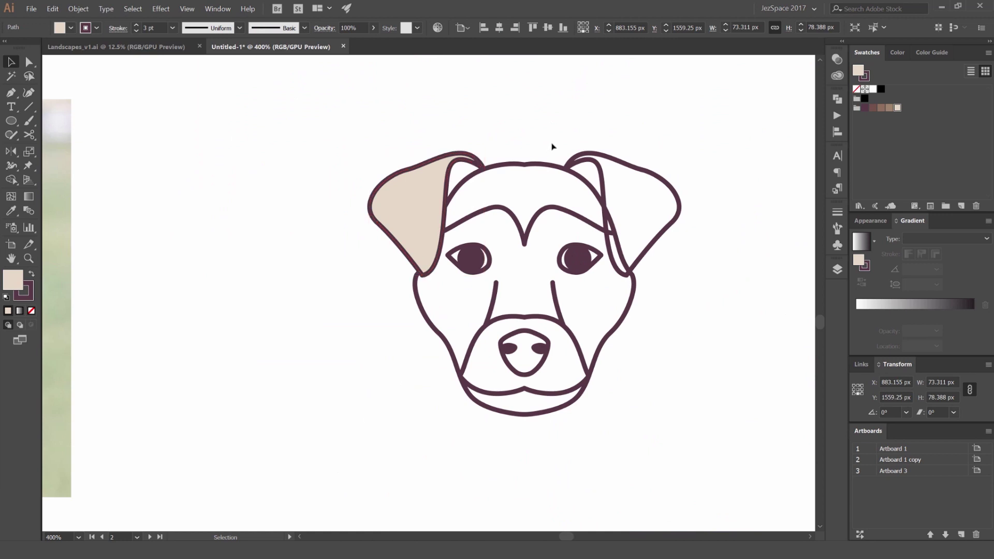
{"action": "scroll", "coordinate": [483, 164], "scroll_direction": "up", "scroll_amount": 1}
{"action": "left_click", "coordinate": [407, 213]}
{"action": "left_click", "coordinate": [659, 126]}
{"action": "left_click", "coordinate": [414, 188]}
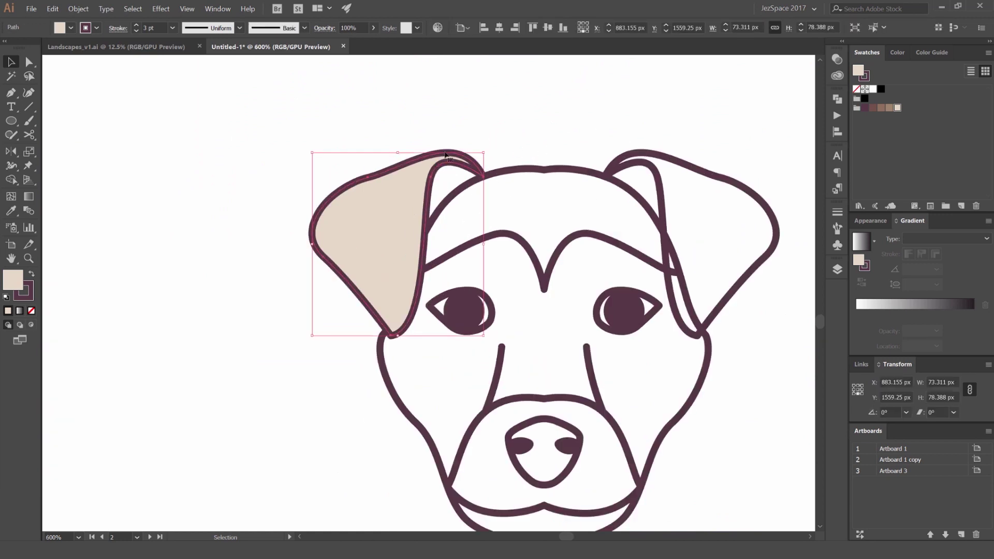
{"action": "left_click", "coordinate": [78, 9]}
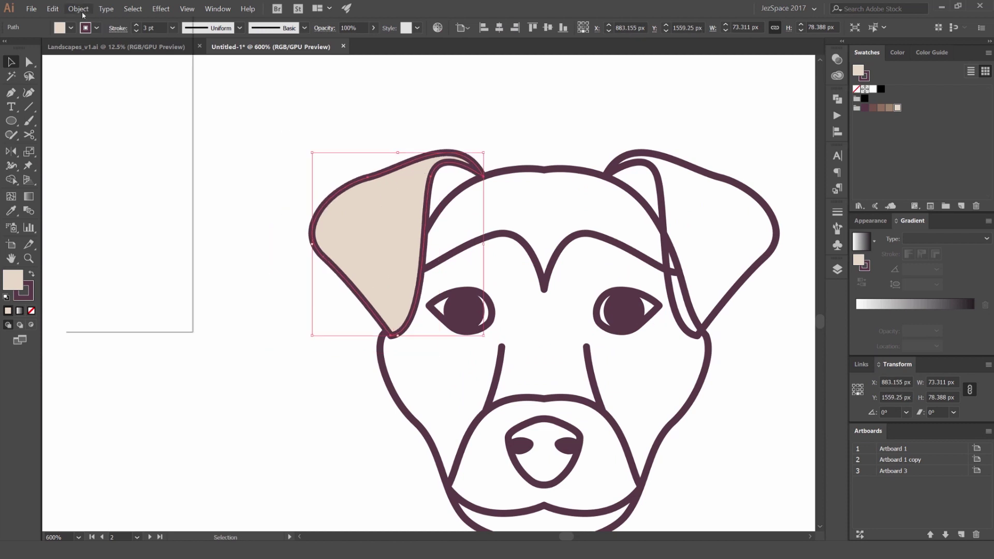
{"action": "mouse_move", "coordinate": [92, 31]}
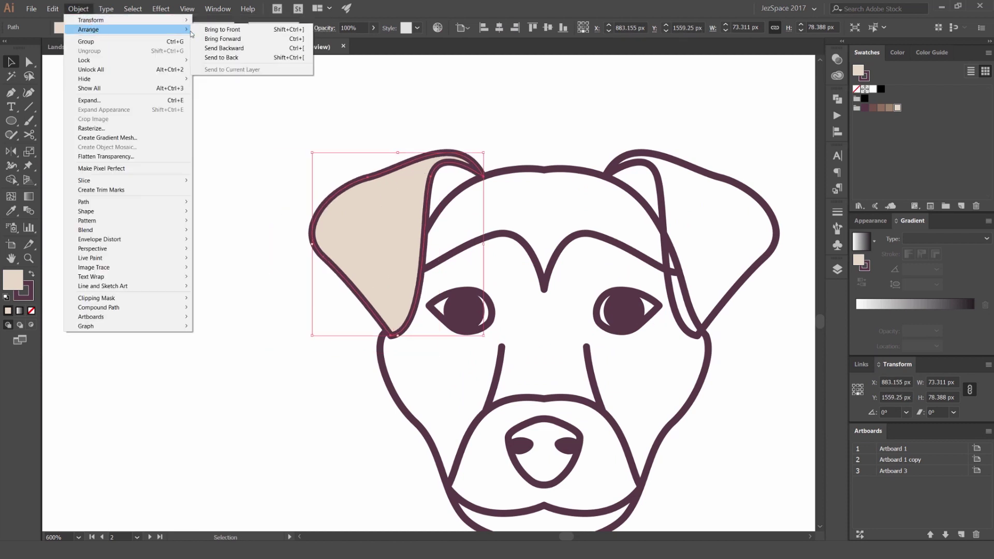
{"action": "left_click", "coordinate": [621, 102]}
Bring the head's right ear to the front and fill it with the lightest cream swatch.
{"action": "left_click_drag", "start_coordinate": [714, 114], "coordinate": [542, 130]}
{"action": "left_click_drag", "start_coordinate": [595, 133], "coordinate": [526, 208]}
{"action": "left_click", "coordinate": [549, 190]}
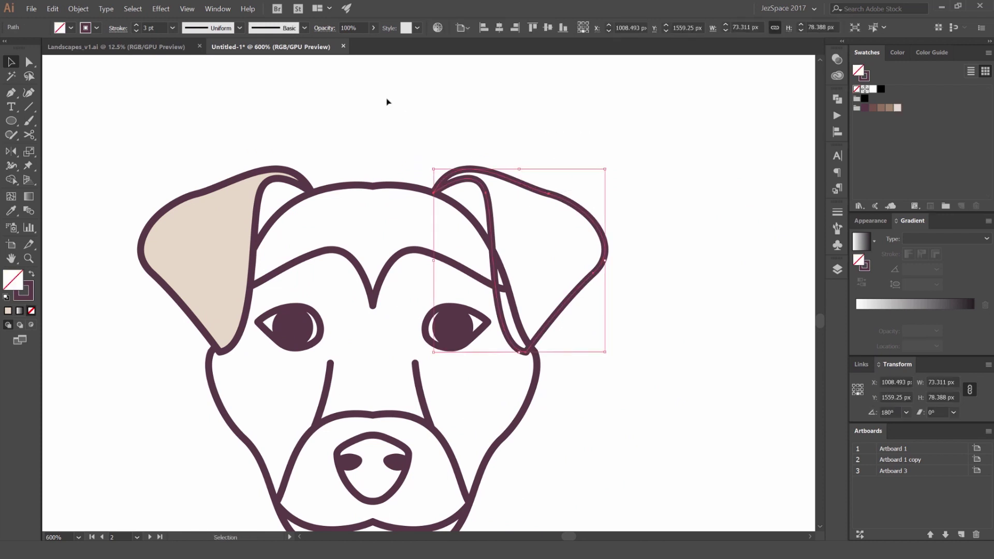
{"action": "left_click", "coordinate": [78, 9]}
{"action": "mouse_move", "coordinate": [99, 31]}
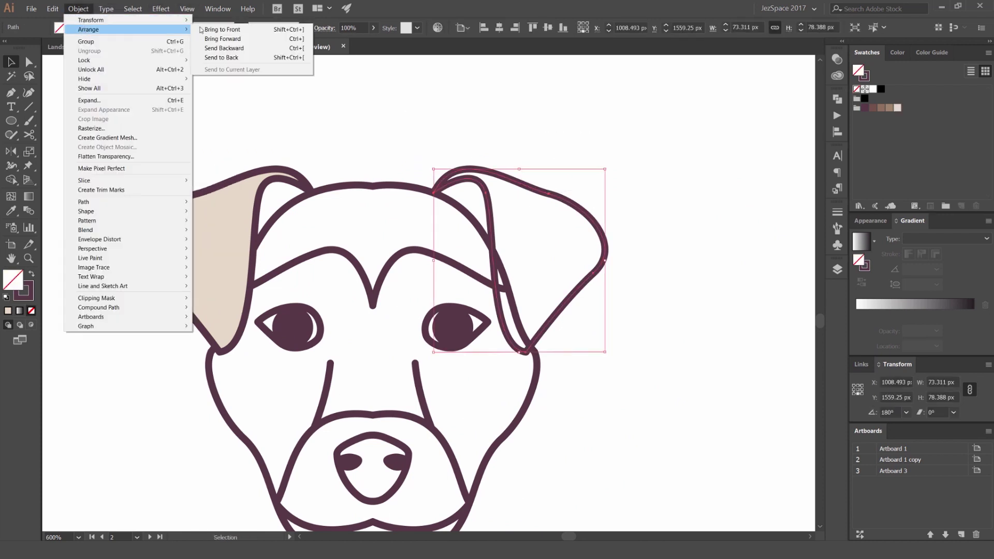
{"action": "left_click", "coordinate": [238, 31]}
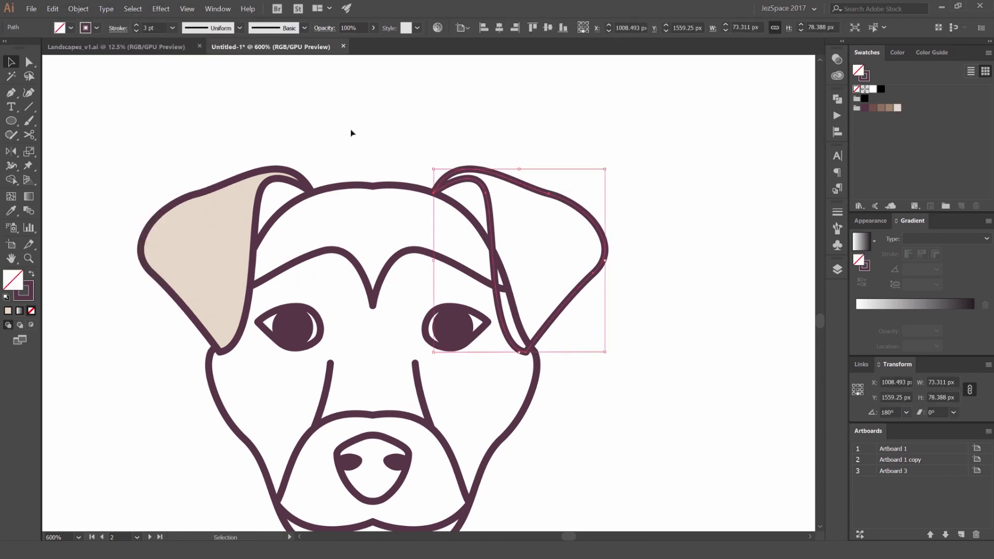
{"action": "left_click", "coordinate": [900, 108]}
{"action": "left_click", "coordinate": [539, 158]}
Place the head with its cream ears farther right of the photo at about X 1316.4 px, Y 1648.7 px.
{"action": "scroll", "coordinate": [322, 224], "scroll_direction": "down", "scroll_amount": 2}
{"action": "left_click_drag", "start_coordinate": [335, 237], "coordinate": [528, 170]}
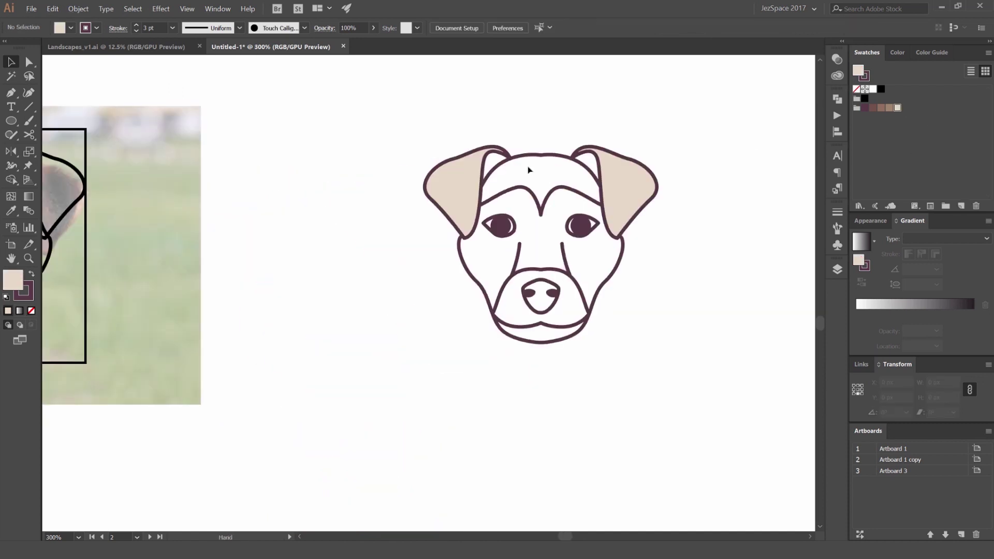
{"action": "scroll", "coordinate": [528, 170], "scroll_direction": "down", "scroll_amount": 1}
{"action": "scroll", "coordinate": [632, 206], "scroll_direction": "up", "scroll_amount": 1}
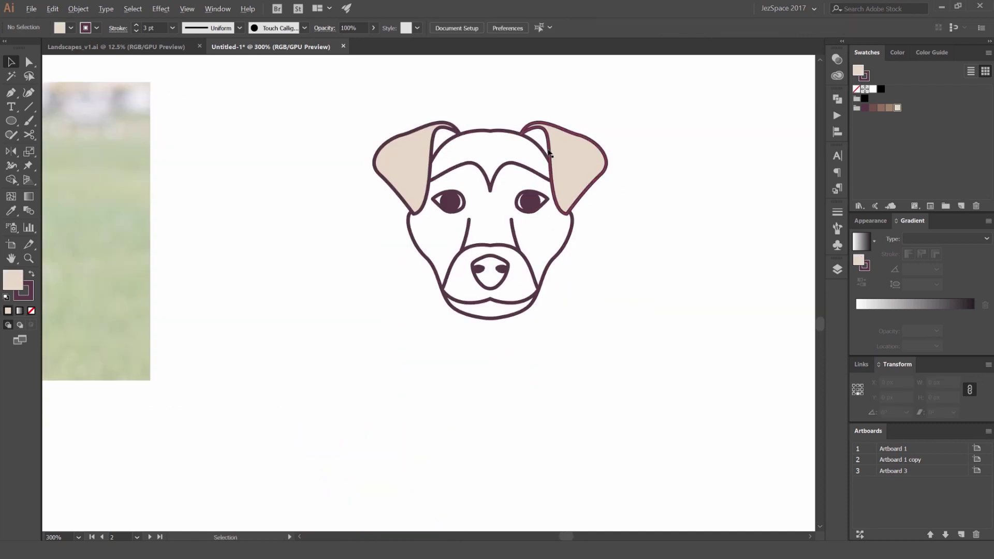
{"action": "left_click_drag", "start_coordinate": [575, 122], "coordinate": [572, 207]}
{"action": "scroll", "coordinate": [517, 134], "scroll_direction": "down", "scroll_amount": 2}
{"action": "key", "text": "ctrl+a"}
{"action": "left_click", "coordinate": [652, 157]}
{"action": "scroll", "coordinate": [608, 235], "scroll_direction": "up", "scroll_amount": 3}
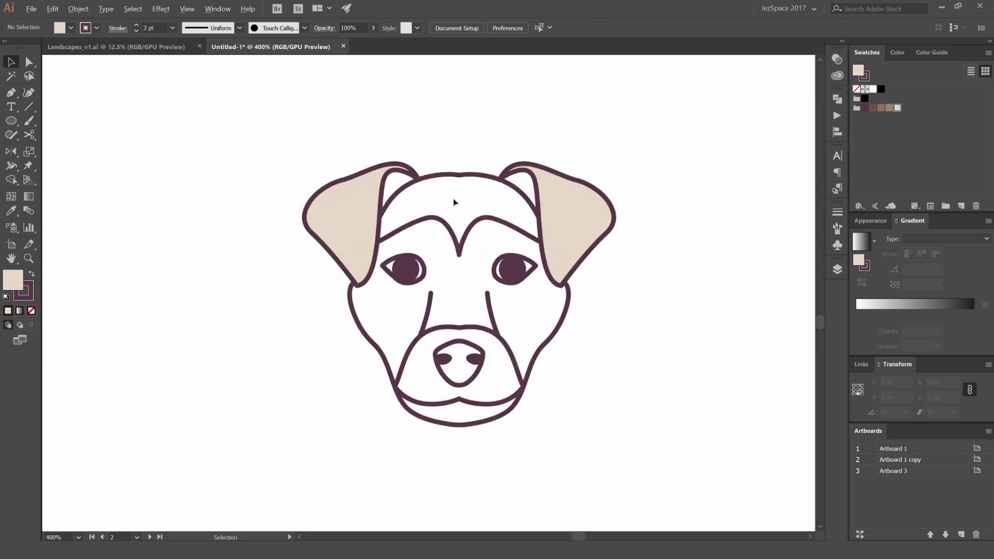
Examine the head outline and brow path where they continue behind the ears.
{"action": "left_click", "coordinate": [473, 174]}
{"action": "scroll", "coordinate": [471, 163], "scroll_direction": "up", "scroll_amount": 2}
{"action": "left_click", "coordinate": [444, 218]}
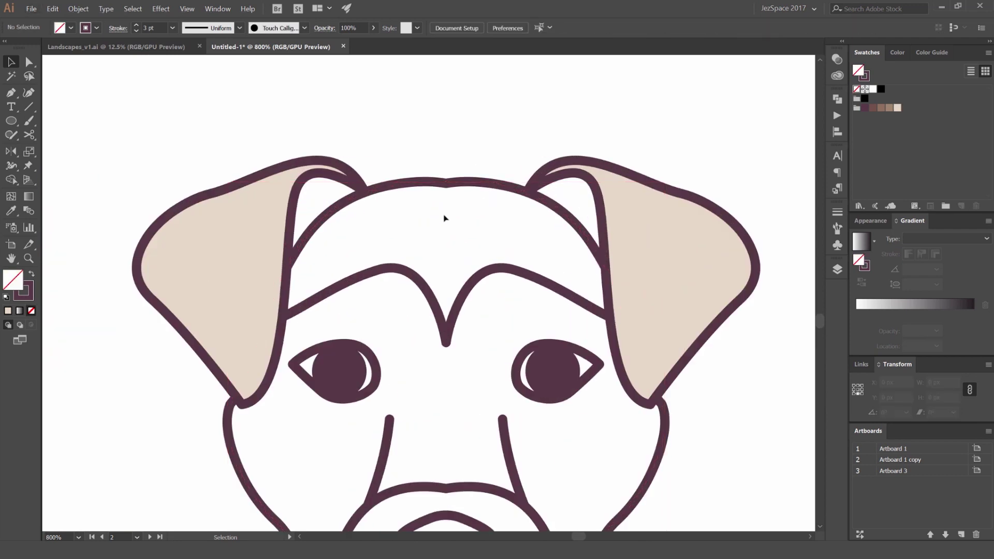
{"action": "scroll", "coordinate": [392, 228], "scroll_direction": "down", "scroll_amount": 1}
{"action": "scroll", "coordinate": [455, 186], "scroll_direction": "down", "scroll_amount": 1}
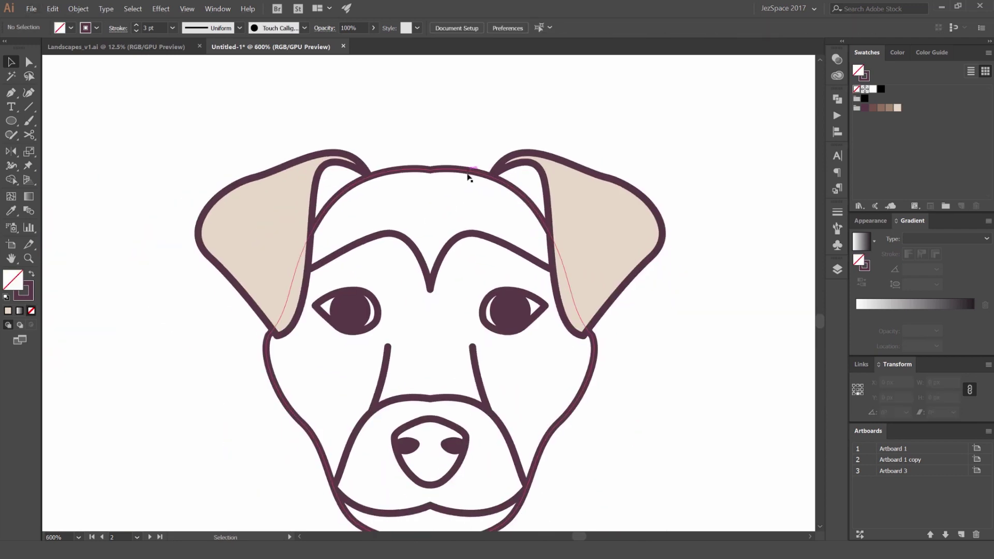
{"action": "left_click", "coordinate": [471, 234]}
{"action": "left_click", "coordinate": [558, 226]}
{"action": "scroll", "coordinate": [646, 110], "scroll_direction": "down", "scroll_amount": 1}
Using Shape Builder on all the head paths, fill both inner-ear areas with the second-darkest, reddish-brown theme swatch.
{"action": "left_click_drag", "start_coordinate": [646, 110], "coordinate": [275, 465]}
{"action": "scroll", "coordinate": [570, 315], "scroll_direction": "up", "scroll_amount": 1}
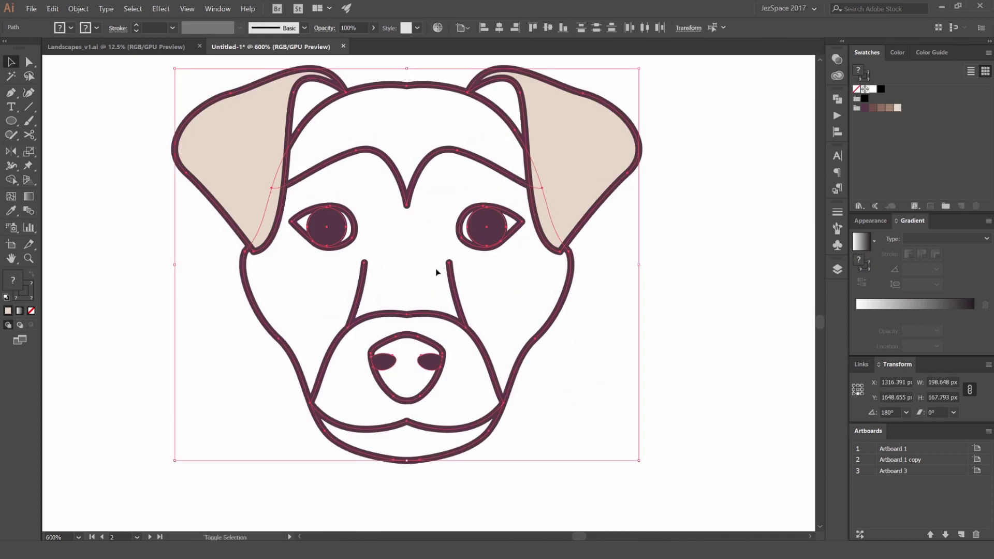
{"action": "key", "text": "shift+m"}
{"action": "scroll", "coordinate": [331, 105], "scroll_direction": "up", "scroll_amount": 2}
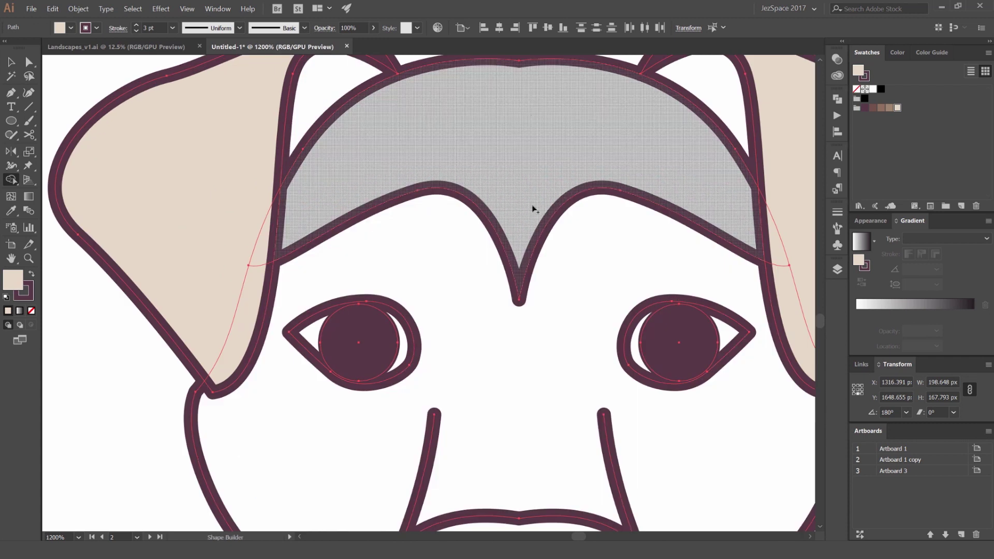
{"action": "scroll", "coordinate": [533, 209], "scroll_direction": "down", "scroll_amount": 1}
{"action": "left_click_drag", "start_coordinate": [565, 210], "coordinate": [493, 118]}
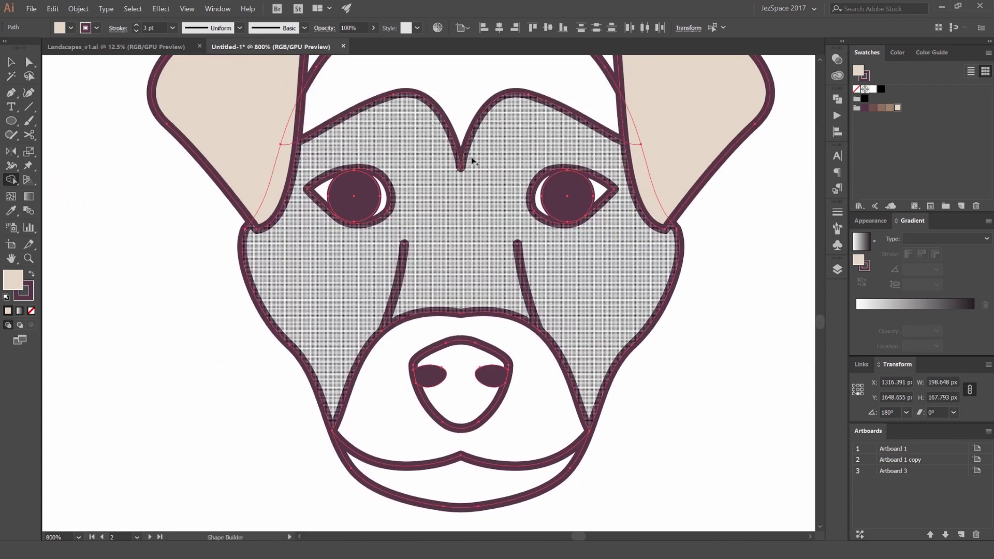
{"action": "scroll", "coordinate": [369, 299], "scroll_direction": "up", "scroll_amount": 6}
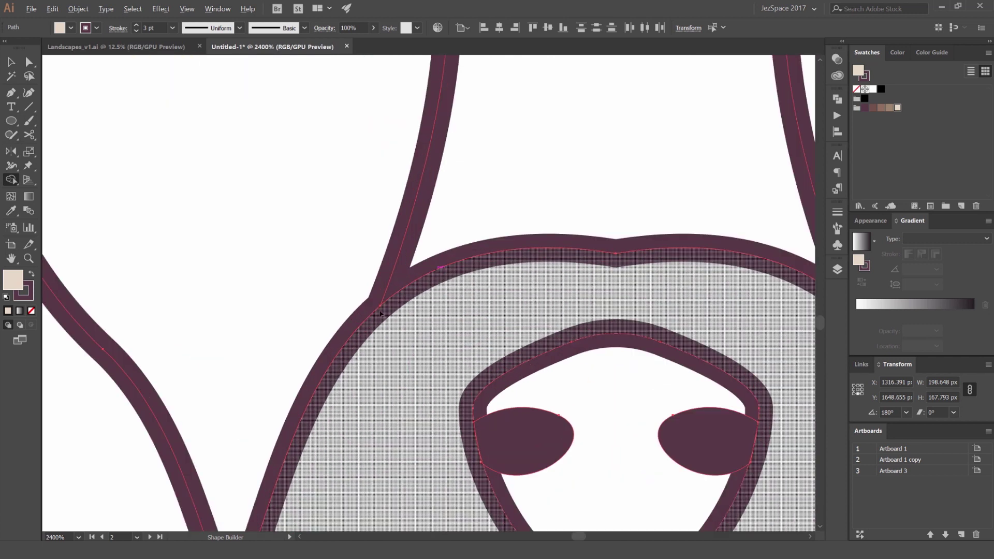
{"action": "scroll", "coordinate": [365, 299], "scroll_direction": "down", "scroll_amount": 8}
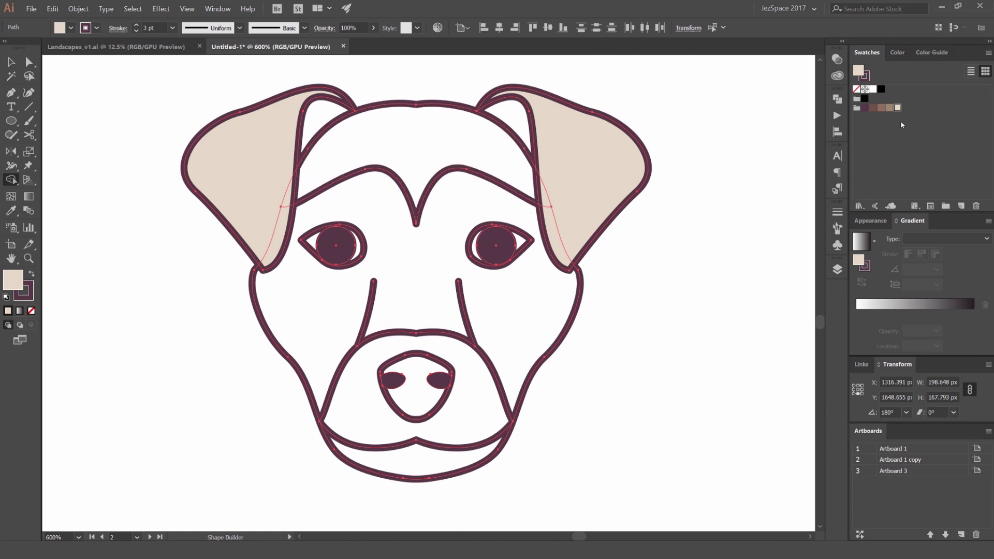
{"action": "left_click", "coordinate": [874, 110]}
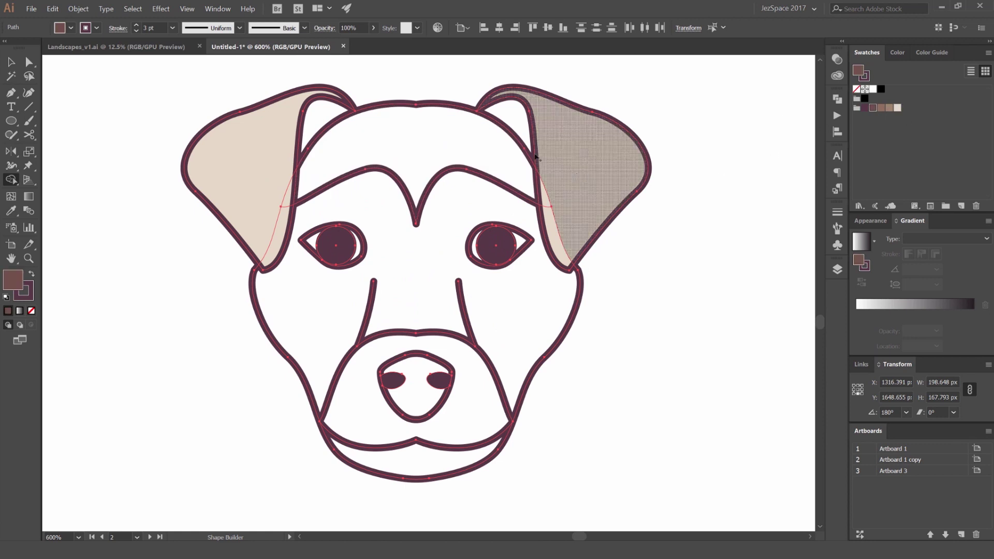
{"action": "left_click", "coordinate": [509, 119]}
{"action": "left_click", "coordinate": [325, 118]}
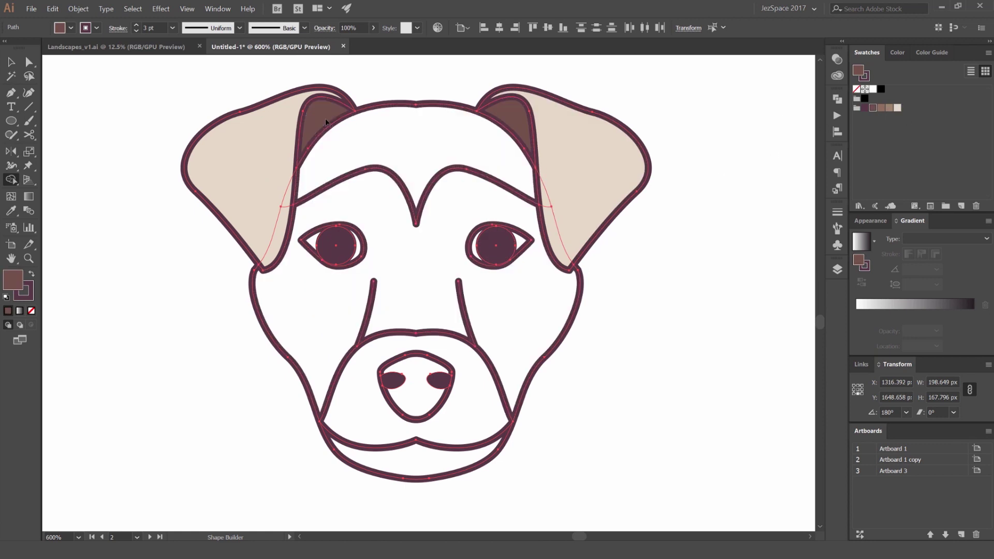
Fill the forehead with the same reddish-brown swatch and the face around the eyes with the third, lighter brown swatch.
{"action": "left_click", "coordinate": [457, 143]}
{"action": "key", "text": "Right"}
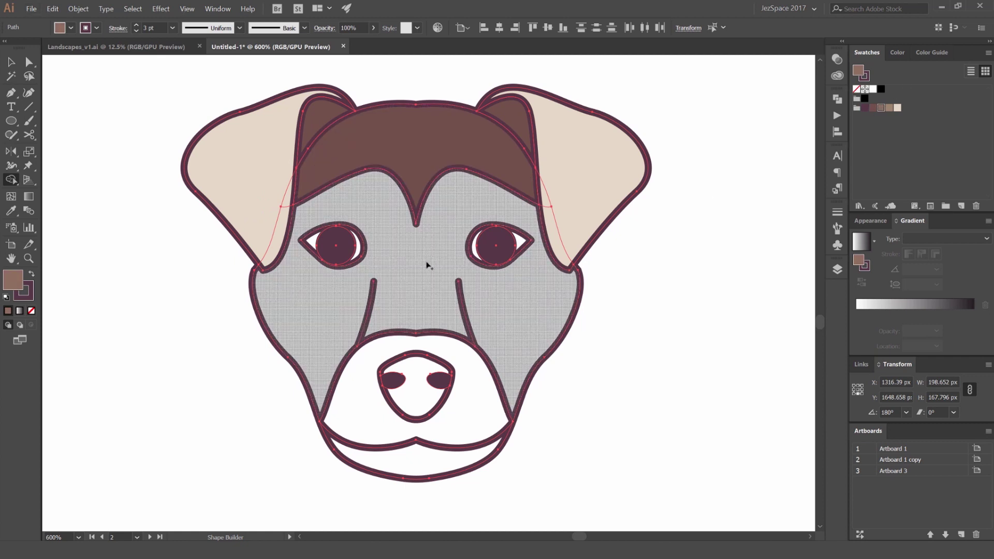
{"action": "left_click", "coordinate": [426, 265]}
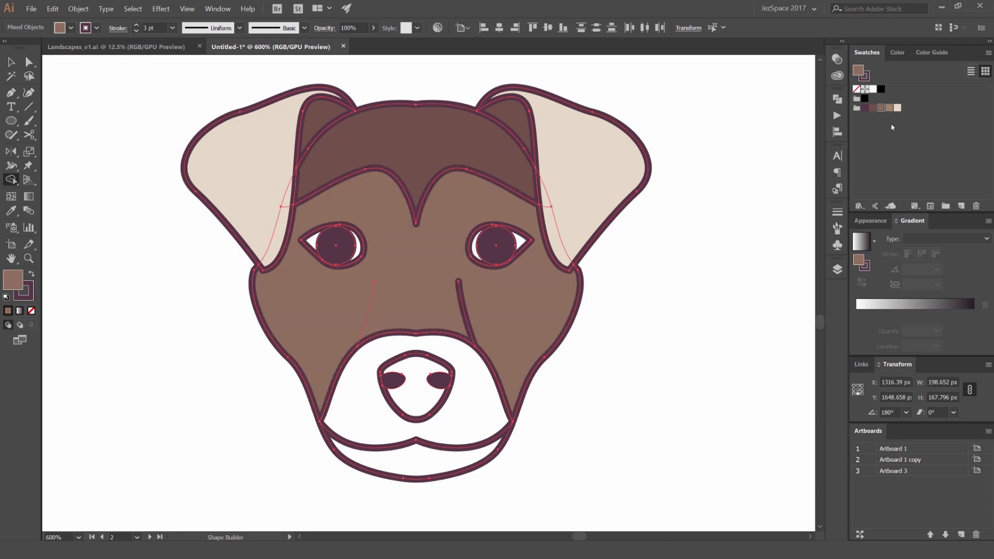
Fill the face and muzzle with the lightest, cream theme swatch and the chin with the fourth, tan swatch.
{"action": "left_click", "coordinate": [896, 107]}
{"action": "left_click", "coordinate": [522, 326]}
{"action": "left_click", "coordinate": [473, 392]}
{"action": "left_click", "coordinate": [889, 108]}
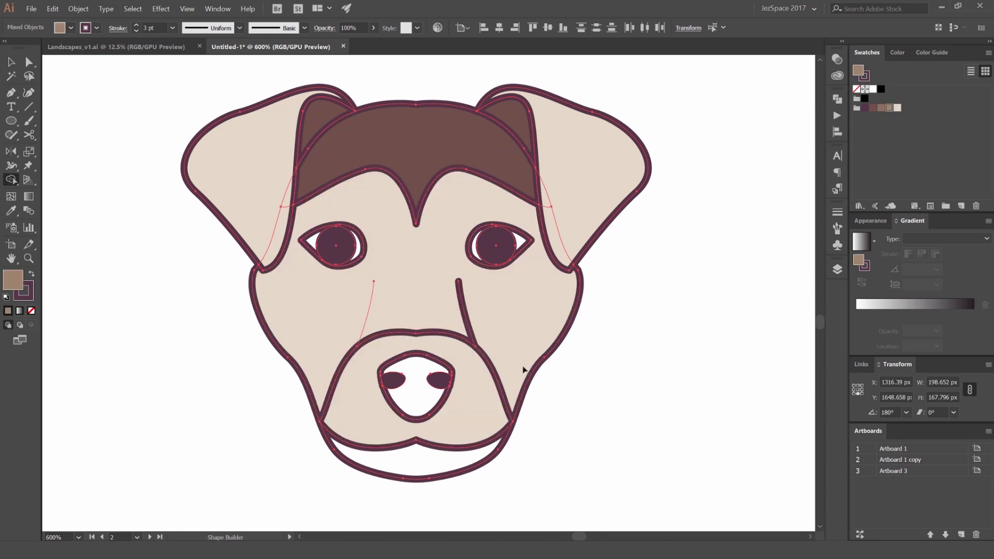
{"action": "left_click", "coordinate": [469, 458]}
Fill the nose around the nostrils with the second-darkest, reddish-brown theme swatch.
{"action": "left_click", "coordinate": [872, 108]}
{"action": "left_click", "coordinate": [473, 402]}
{"action": "key", "text": "ctrl+z"}
{"action": "left_click", "coordinate": [437, 396]}
{"action": "key", "text": "ctrl+plus"}
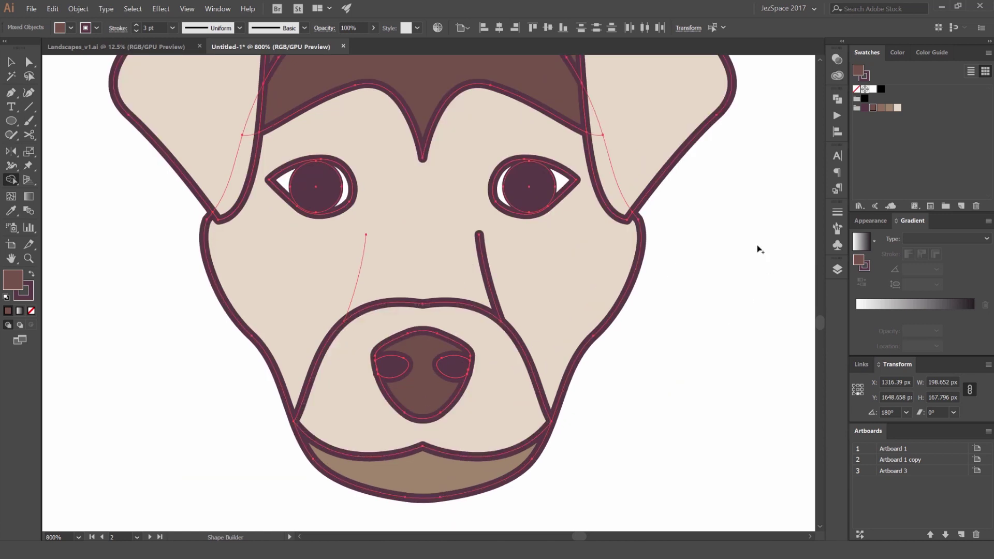
{"action": "left_click", "coordinate": [897, 109]}
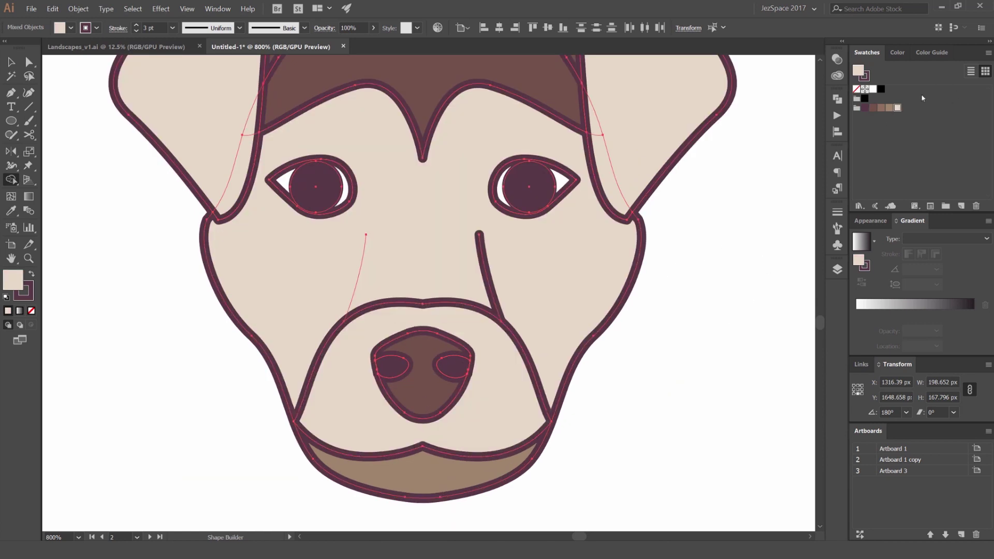
{"action": "scroll", "coordinate": [579, 204], "scroll_direction": "down", "scroll_amount": 3}
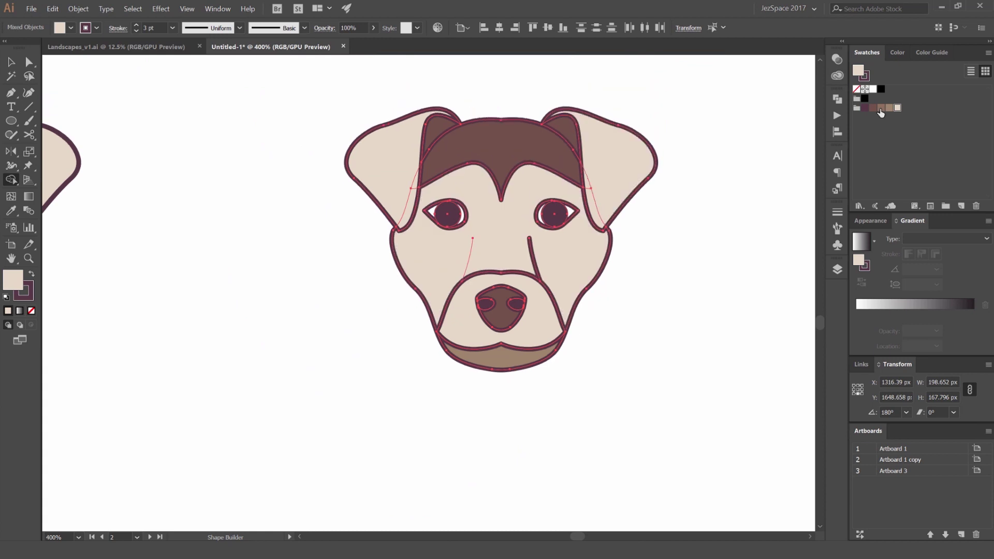
Refill both inner-ear areas with the darkest purple theme swatch using Shape Builder, and deselect the head.
{"action": "left_click", "coordinate": [869, 108]}
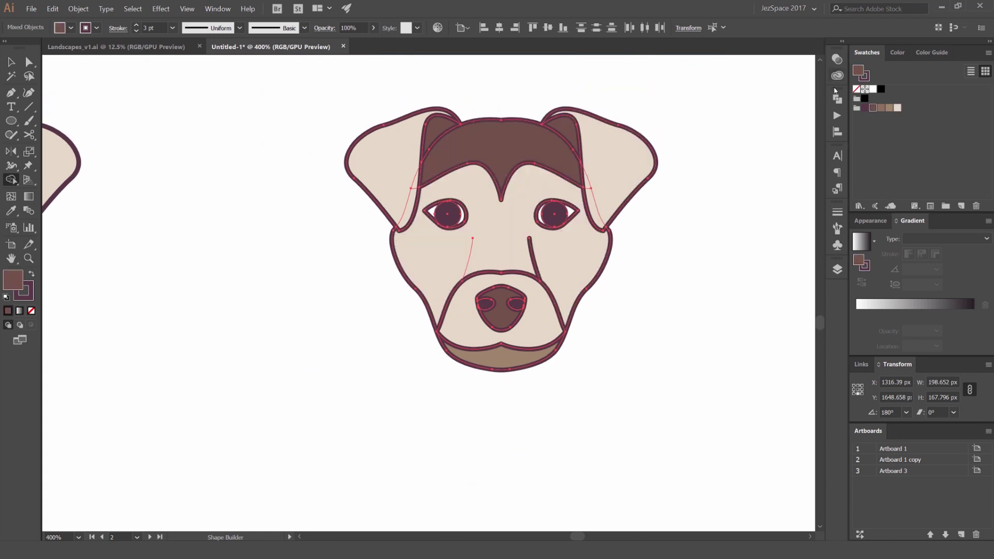
{"action": "left_click", "coordinate": [866, 108]}
{"action": "left_click", "coordinate": [440, 137]}
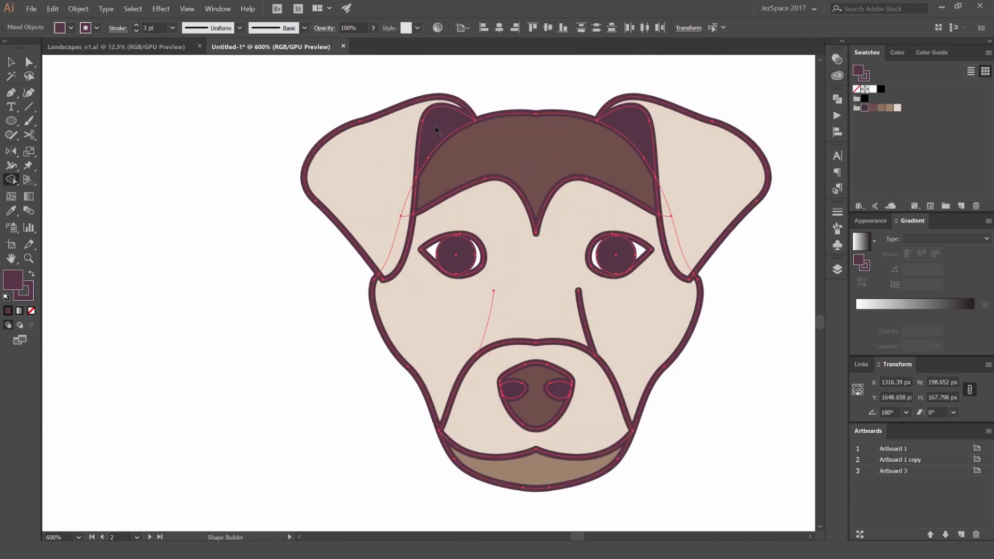
{"action": "scroll", "coordinate": [697, 110], "scroll_direction": "up", "scroll_amount": 2}
{"action": "key", "text": "v"}
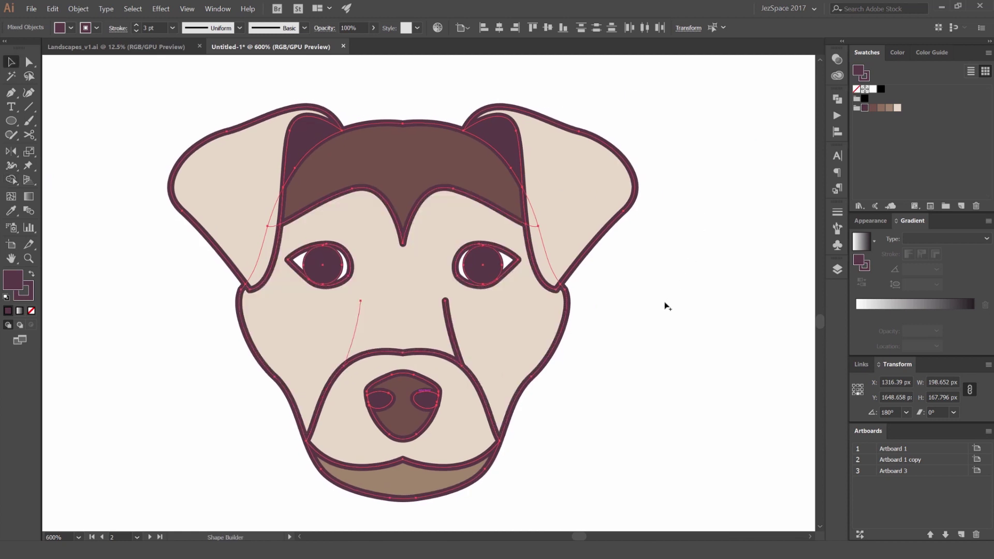
{"action": "left_click", "coordinate": [664, 305]}
{"action": "scroll", "coordinate": [663, 306], "scroll_direction": "down", "scroll_amount": 3}
{"action": "left_click_drag", "start_coordinate": [695, 268], "coordinate": [635, 211]}
{"action": "scroll", "coordinate": [580, 280], "scroll_direction": "up", "scroll_amount": 2}
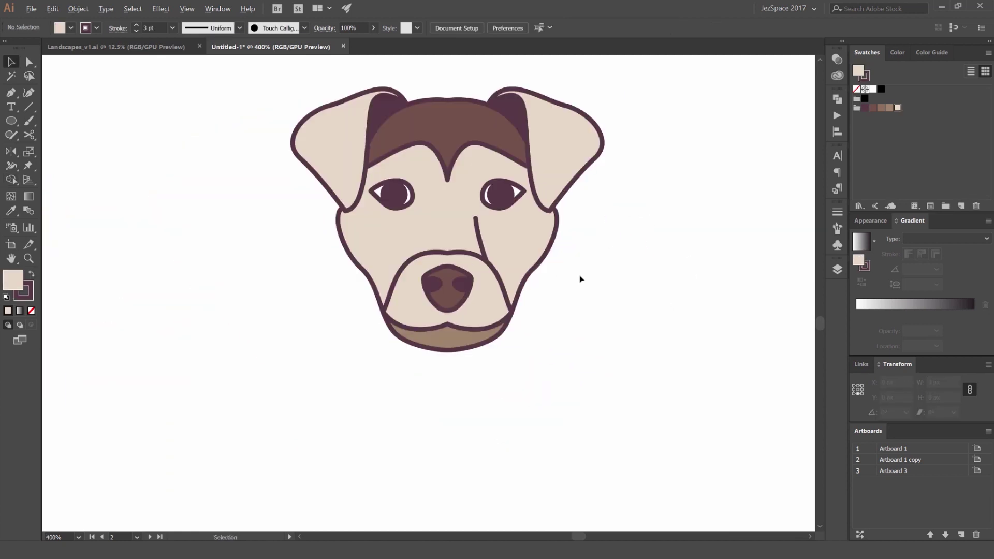
Recolour both outer ear flaps with the fourth, tan theme swatch.
{"action": "key", "text": "a"}
{"action": "left_click", "coordinate": [599, 158]}
{"action": "left_click", "coordinate": [887, 107]}
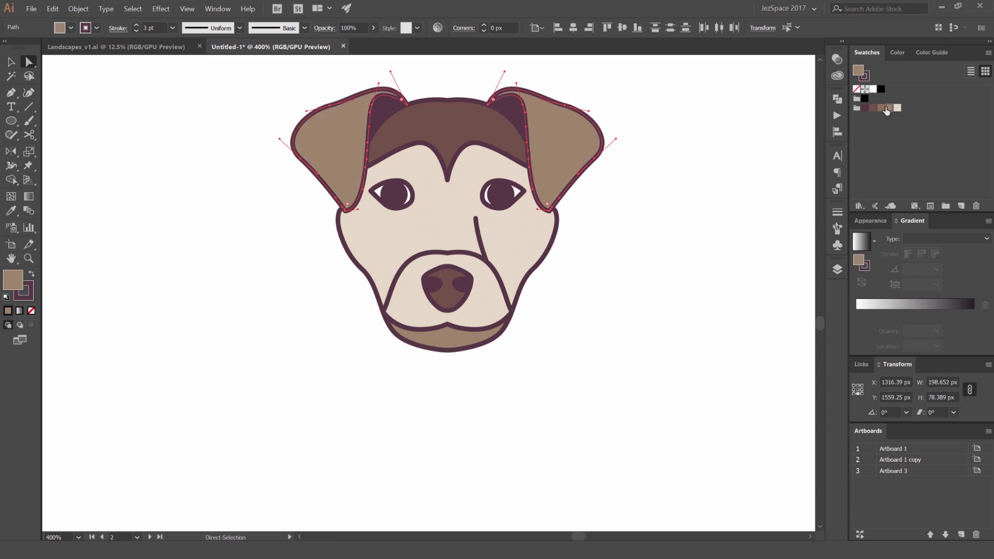
{"action": "left_click", "coordinate": [794, 119]}
{"action": "scroll", "coordinate": [658, 187], "scroll_direction": "down", "scroll_amount": 2}
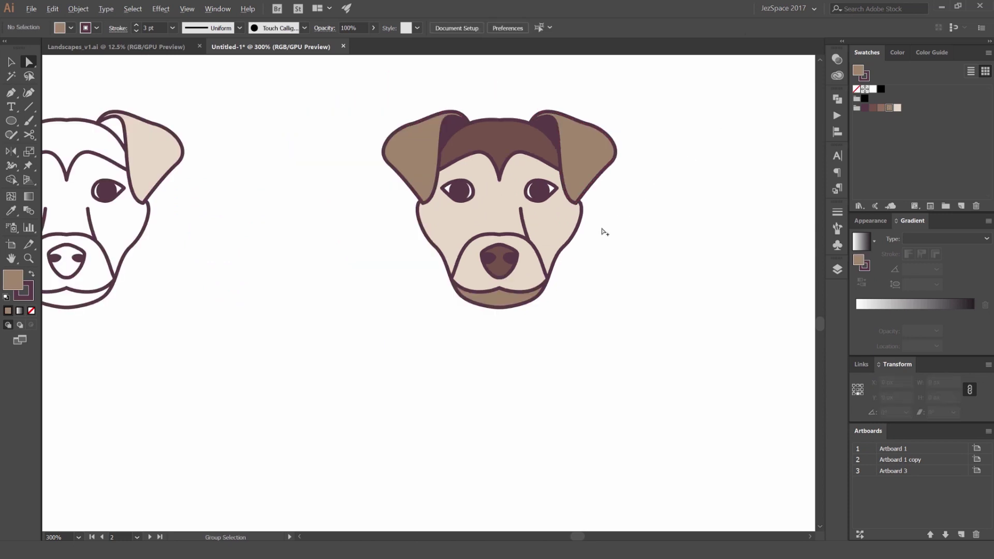
Try pulling the muzzle shape out to the right of the head and removing its stroke.
{"action": "scroll", "coordinate": [604, 231], "scroll_direction": "up", "scroll_amount": 2}
{"action": "left_click", "coordinate": [446, 328]}
{"action": "scroll", "coordinate": [561, 298], "scroll_direction": "up", "scroll_amount": 1}
{"action": "key", "text": "ctrl+z"}
{"action": "left_click_drag", "start_coordinate": [492, 328], "coordinate": [749, 315]}
{"action": "left_click_drag", "start_coordinate": [703, 265], "coordinate": [576, 256]}
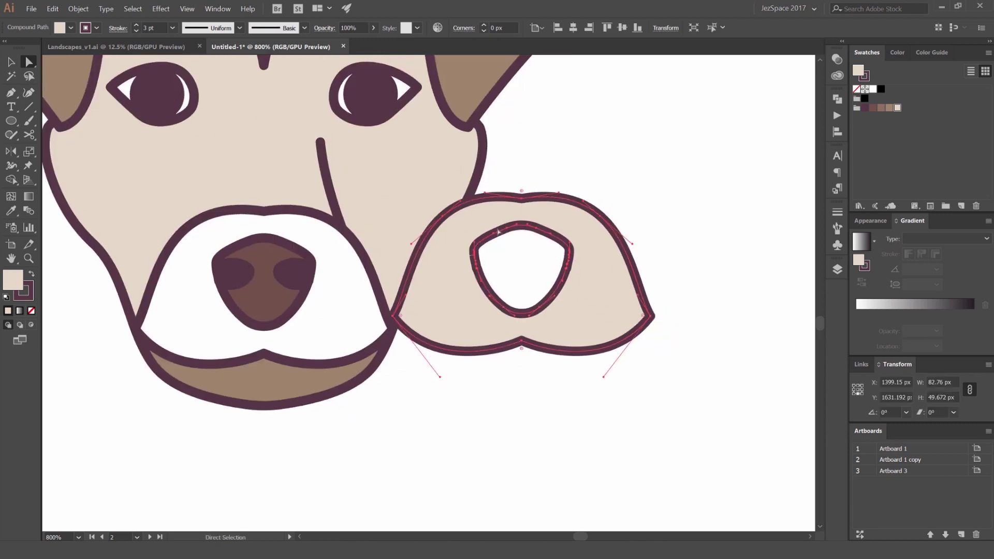
{"action": "scroll", "coordinate": [550, 239], "scroll_direction": "up", "scroll_amount": 1}
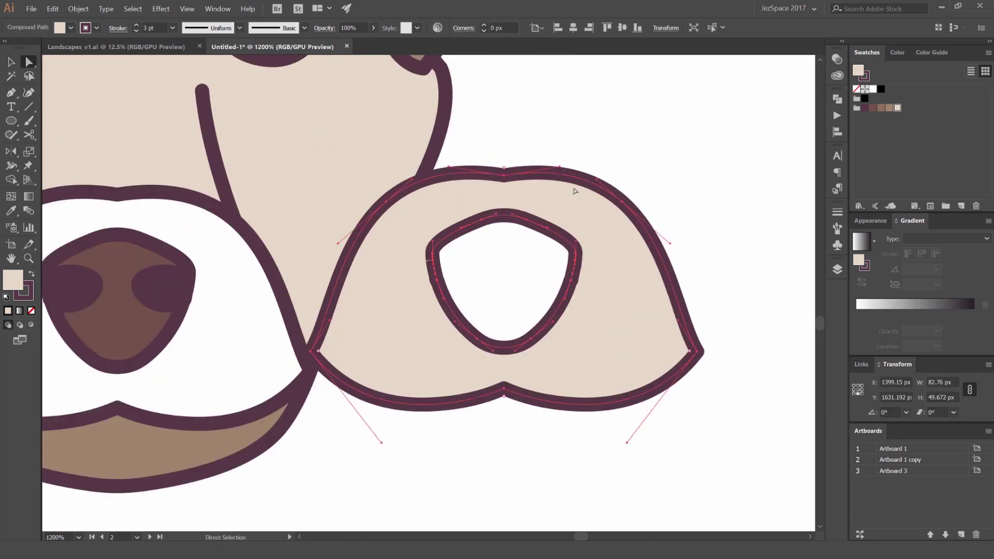
{"action": "key", "text": "slash"}
{"action": "key", "text": "ctrl+z"}
{"action": "key", "text": "x"}
{"action": "key", "text": "slash"}
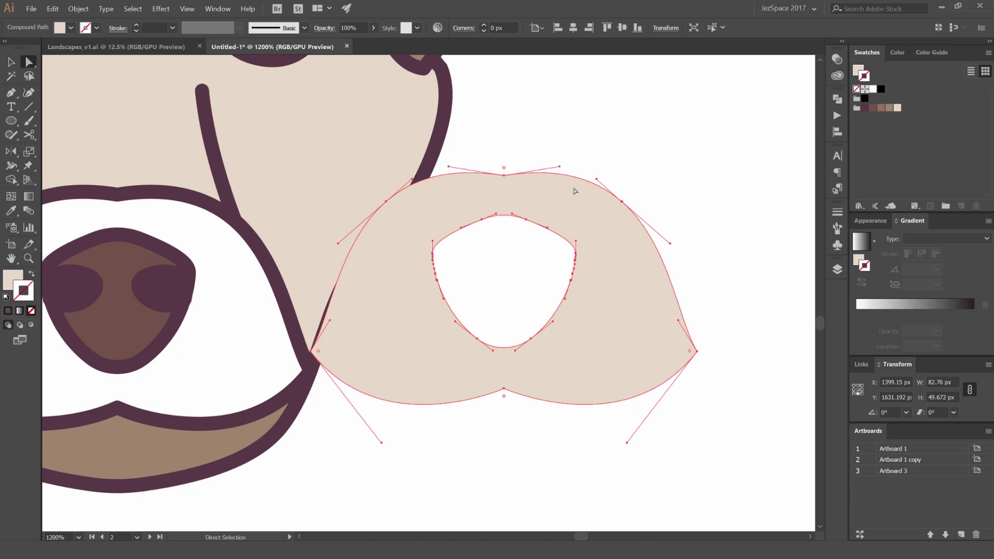
{"action": "left_click", "coordinate": [646, 148]}
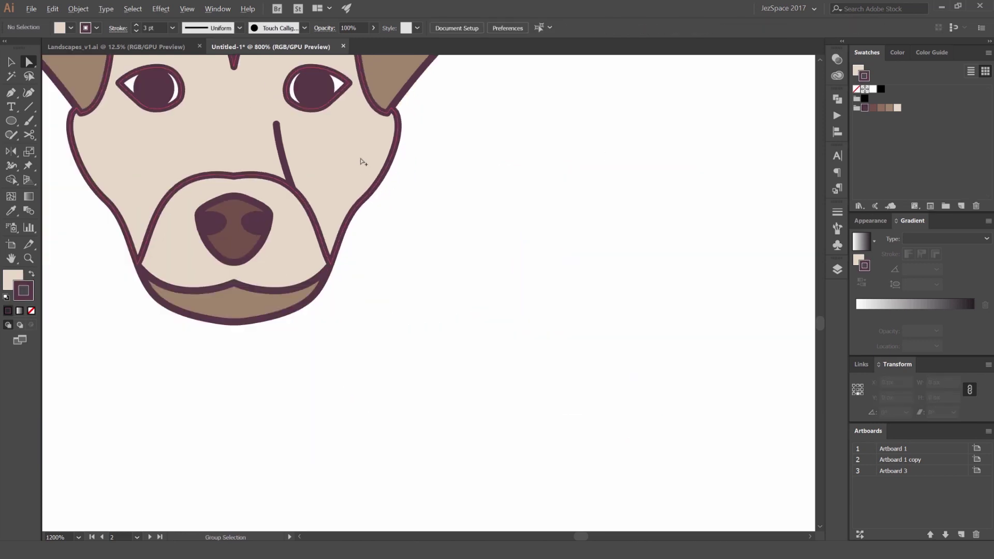
{"action": "scroll", "coordinate": [606, 155], "scroll_direction": "down", "scroll_amount": 1}
{"action": "left_click_drag", "start_coordinate": [606, 155], "coordinate": [555, 214]}
Select all the head paths and examine their outlines around the eyes, muzzle and nose.
{"action": "left_click_drag", "start_coordinate": [623, 98], "coordinate": [337, 373]}
{"action": "scroll", "coordinate": [388, 253], "scroll_direction": "up", "scroll_amount": 2}
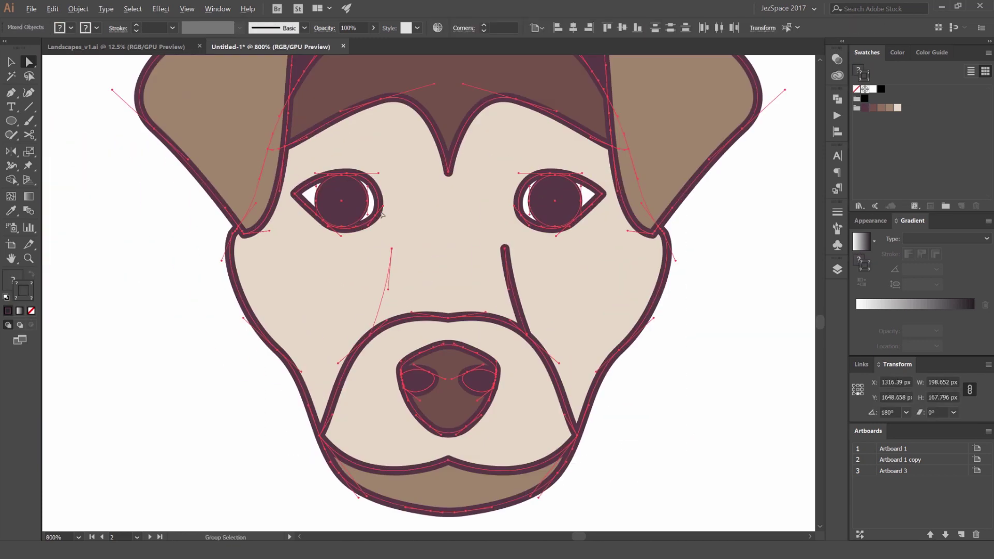
{"action": "scroll", "coordinate": [572, 434], "scroll_direction": "up", "scroll_amount": 3}
{"action": "left_click_drag", "start_coordinate": [436, 321], "coordinate": [534, 284]}
{"action": "scroll", "coordinate": [535, 285], "scroll_direction": "down", "scroll_amount": 2}
{"action": "key", "text": "ctrl+shift+a"}
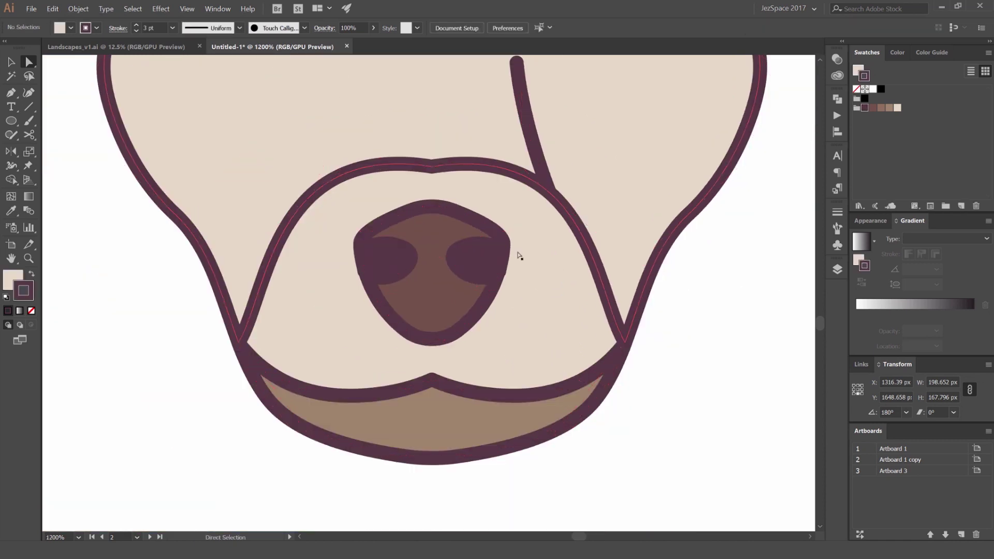
Try pulling the nose shape off the muzzle to inspect its open nostril notches.
{"action": "left_click_drag", "start_coordinate": [475, 238], "coordinate": [680, 242]}
{"action": "scroll", "coordinate": [627, 277], "scroll_direction": "down", "scroll_amount": 1}
{"action": "scroll", "coordinate": [543, 281], "scroll_direction": "up", "scroll_amount": 6}
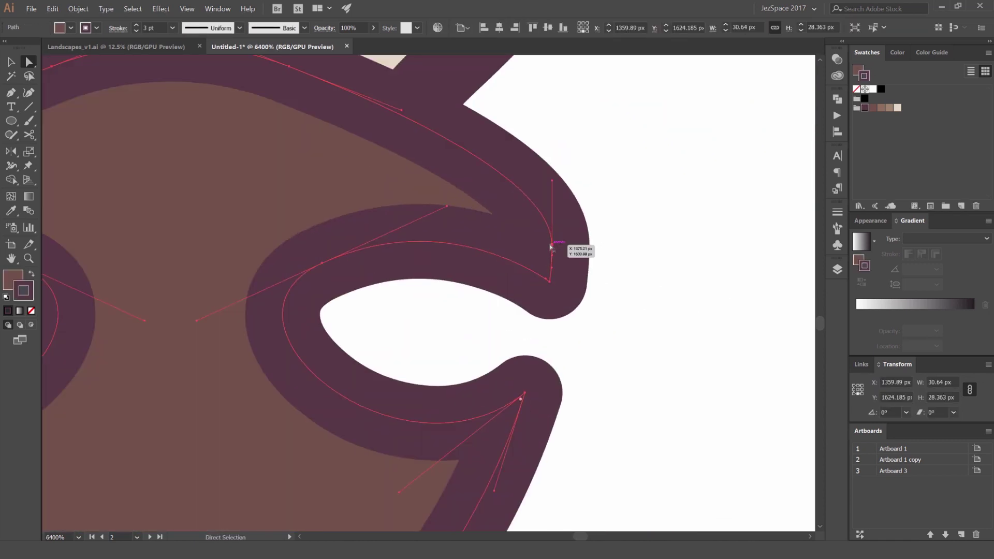
{"action": "scroll", "coordinate": [533, 281], "scroll_direction": "down", "scroll_amount": 2}
{"action": "left_click_drag", "start_coordinate": [487, 342], "coordinate": [586, 304]}
{"action": "scroll", "coordinate": [280, 223], "scroll_direction": "up", "scroll_amount": 2}
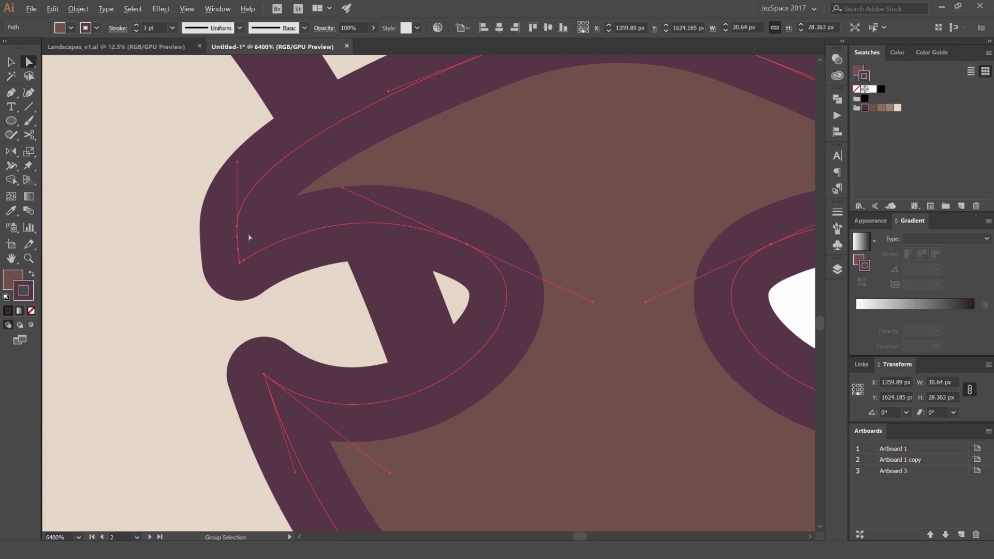
{"action": "scroll", "coordinate": [230, 225], "scroll_direction": "down", "scroll_amount": 4}
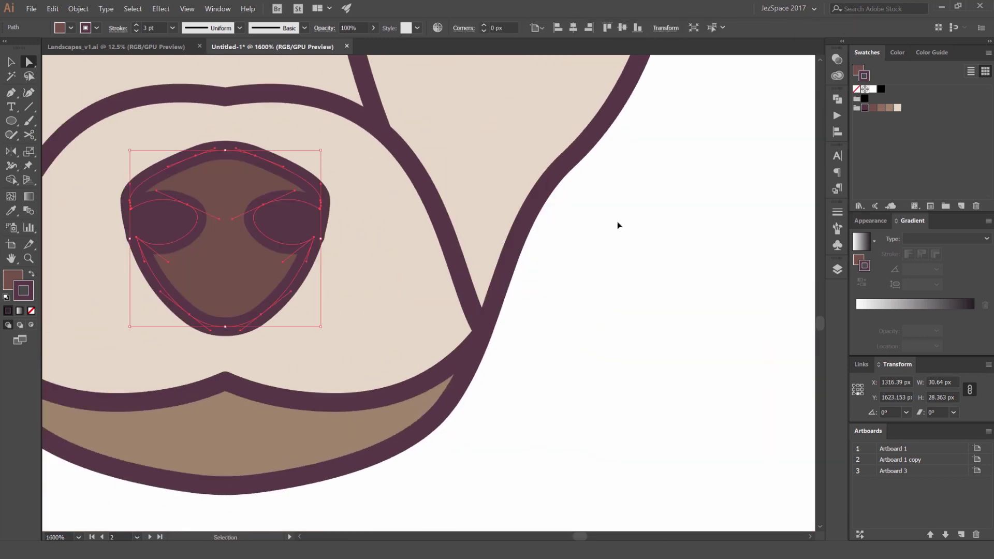
{"action": "left_click", "coordinate": [619, 225]}
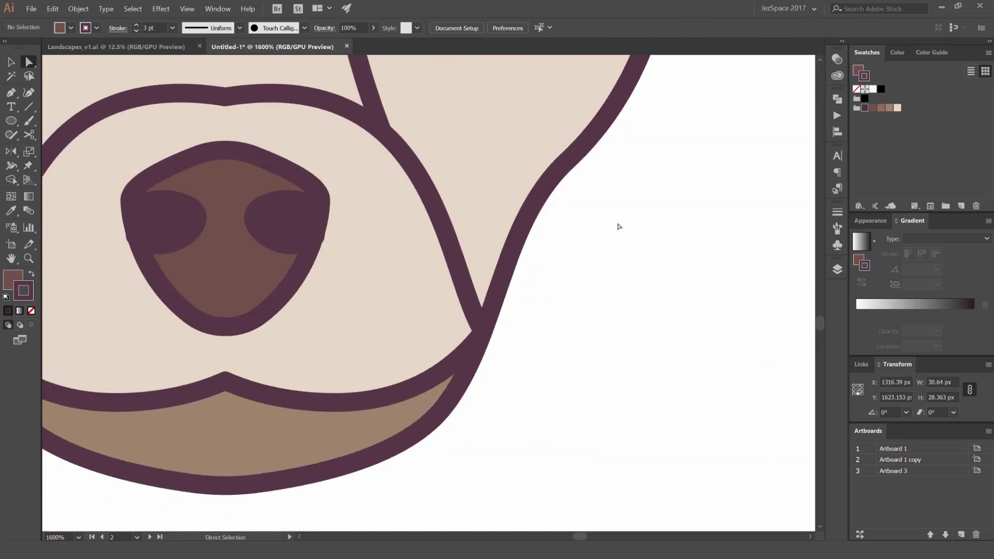
{"action": "scroll", "coordinate": [479, 187], "scroll_direction": "down", "scroll_amount": 2}
{"action": "scroll", "coordinate": [433, 204], "scroll_direction": "down", "scroll_amount": 1}
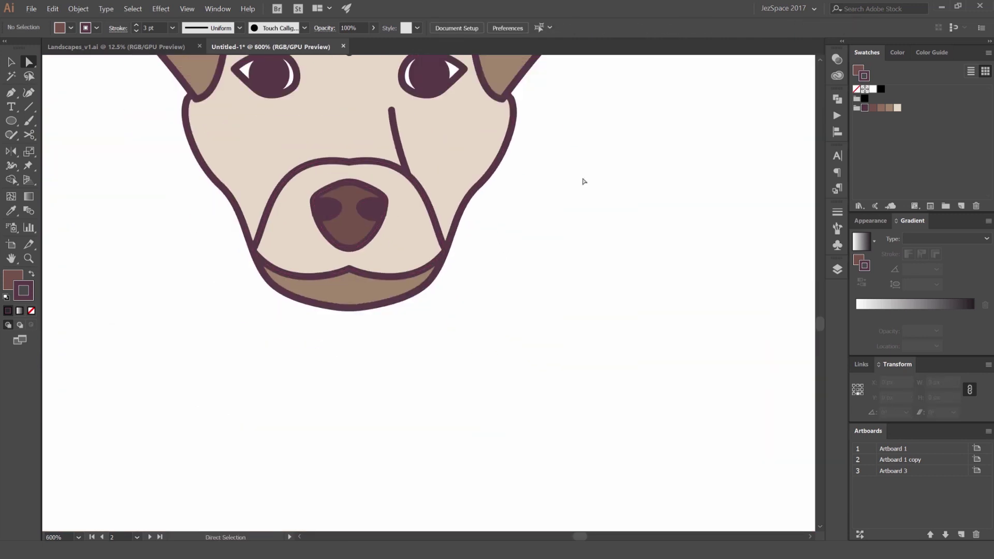
Examine the muzzle path's anchor points along the nose edge beside the right nostril.
{"action": "scroll", "coordinate": [584, 179], "scroll_direction": "down", "scroll_amount": 1}
{"action": "scroll", "coordinate": [468, 270], "scroll_direction": "up", "scroll_amount": 5}
{"action": "left_click", "coordinate": [507, 282]}
{"action": "scroll", "coordinate": [490, 302], "scroll_direction": "up", "scroll_amount": 1}
{"action": "left_click_drag", "start_coordinate": [477, 227], "coordinate": [473, 226]}
{"action": "left_click", "coordinate": [563, 249]}
{"action": "scroll", "coordinate": [556, 259], "scroll_direction": "up", "scroll_amount": 3}
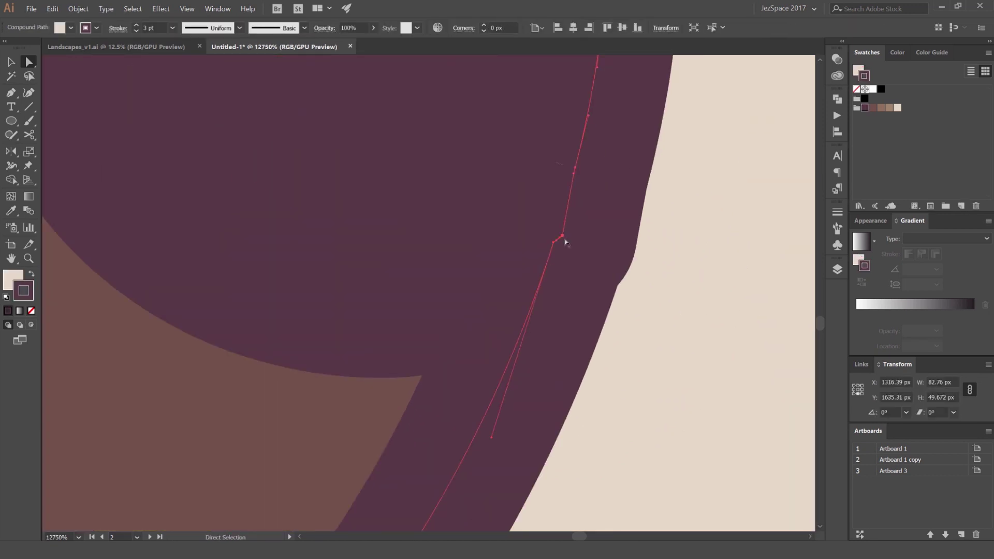
{"action": "scroll", "coordinate": [585, 123], "scroll_direction": "down", "scroll_amount": 8}
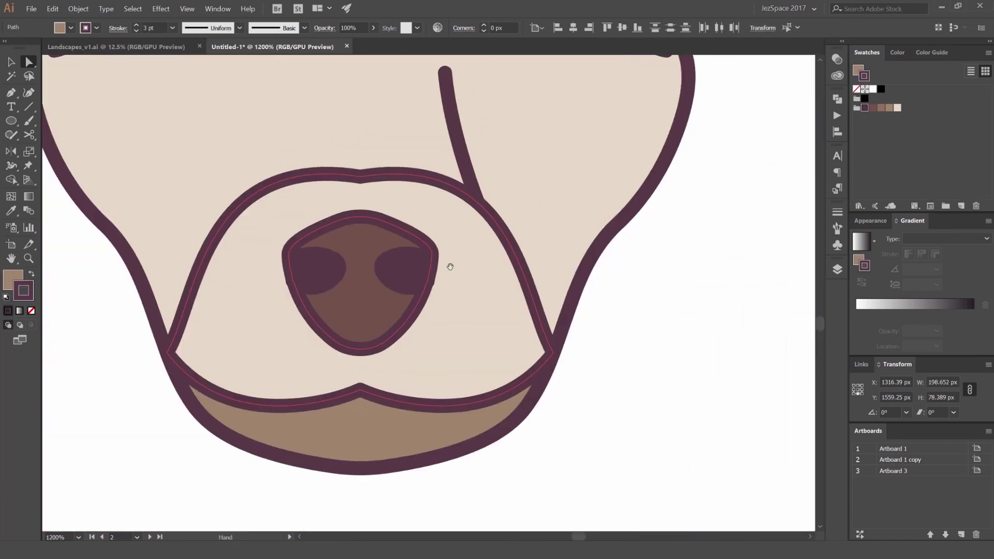
{"action": "left_click", "coordinate": [669, 240]}
{"action": "scroll", "coordinate": [668, 240], "scroll_direction": "down", "scroll_amount": 4}
{"action": "left_click_drag", "start_coordinate": [672, 235], "coordinate": [554, 291]}
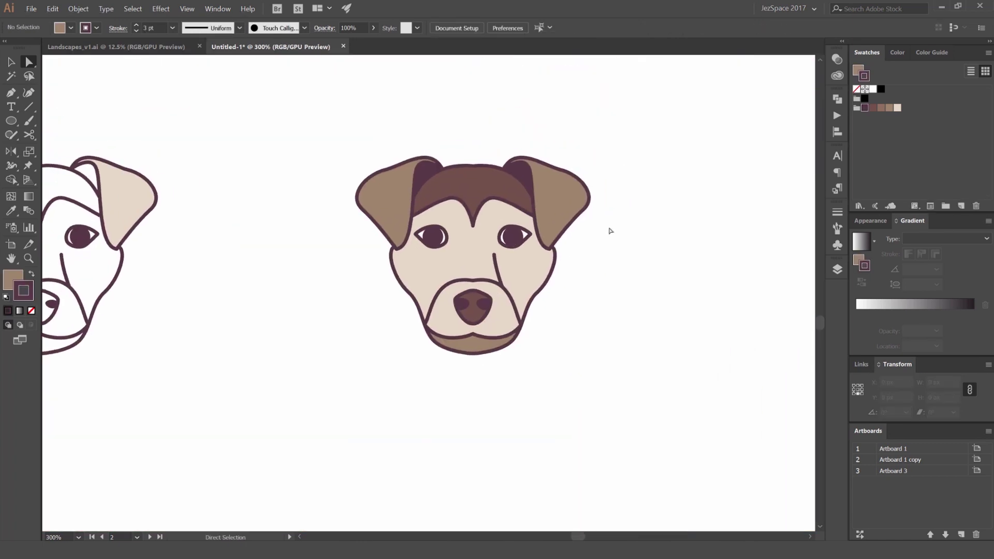
{"action": "scroll", "coordinate": [620, 204], "scroll_direction": "up", "scroll_amount": 1}
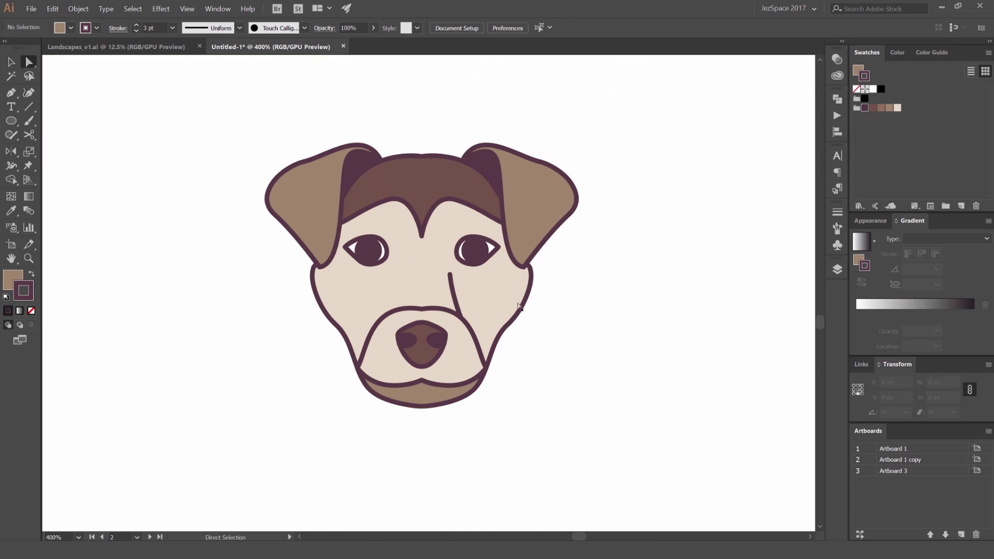
Fill the muzzle with the third tint to the light side of its cream base colour in the Color Guide.
{"action": "left_click_drag", "start_coordinate": [471, 363], "coordinate": [549, 356]}
{"action": "key", "text": "ctrl+z"}
{"action": "key", "text": "x"}
{"action": "left_click", "coordinate": [930, 53]}
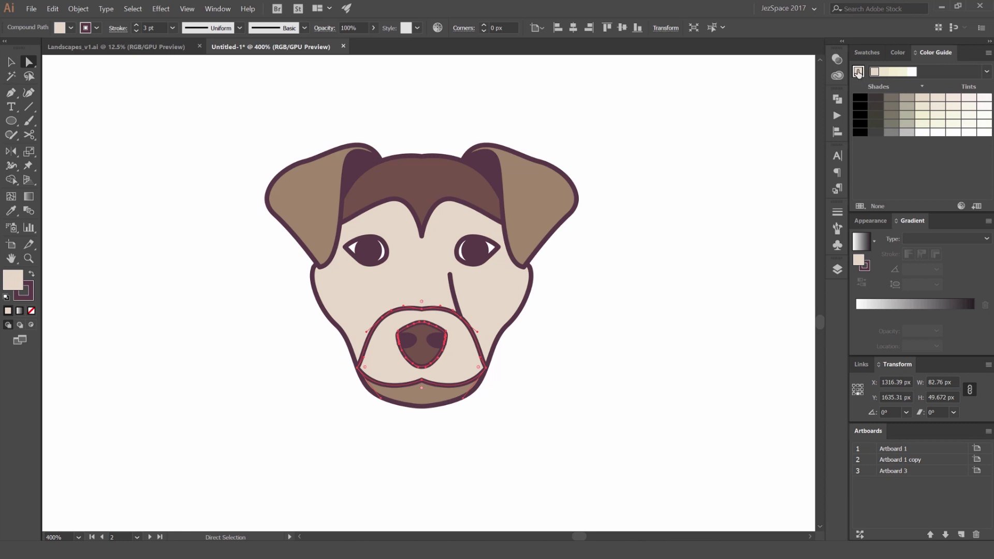
{"action": "left_click", "coordinate": [866, 52]}
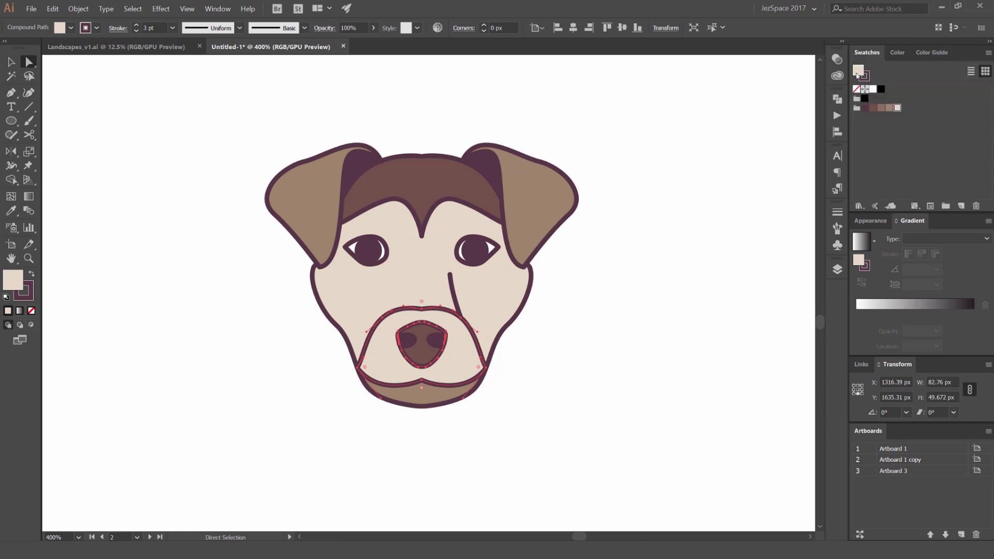
{"action": "left_click", "coordinate": [930, 53]}
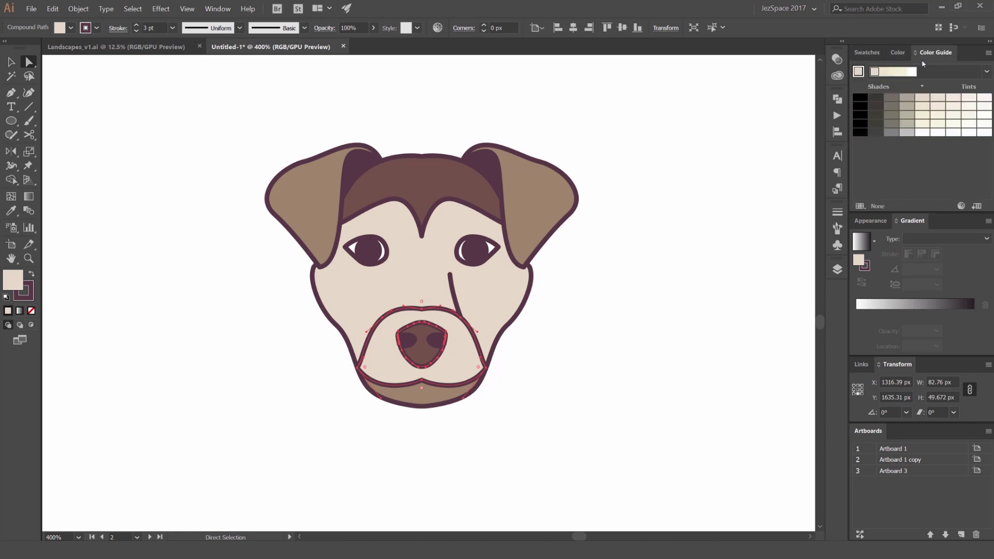
{"action": "left_click", "coordinate": [953, 98]}
{"action": "left_click", "coordinate": [966, 99]}
{"action": "scroll", "coordinate": [542, 324], "scroll_direction": "up", "scroll_amount": 1}
{"action": "left_click", "coordinate": [982, 99]}
{"action": "left_click", "coordinate": [967, 99]}
{"action": "key", "text": "v"}
{"action": "left_click", "coordinate": [603, 258]}
{"action": "scroll", "coordinate": [602, 259], "scroll_direction": "down", "scroll_amount": 3}
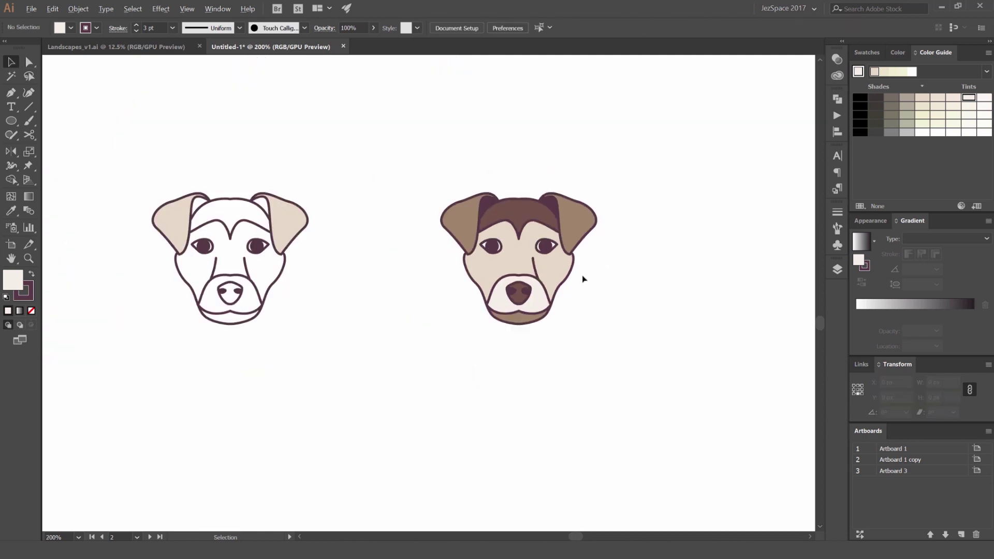
Change the muzzle fill to the slightly darker second tint of the cream in the Color Guide.
{"action": "scroll", "coordinate": [540, 304], "scroll_direction": "up", "scroll_amount": 3}
{"action": "key", "text": "a"}
{"action": "left_click", "coordinate": [540, 303]}
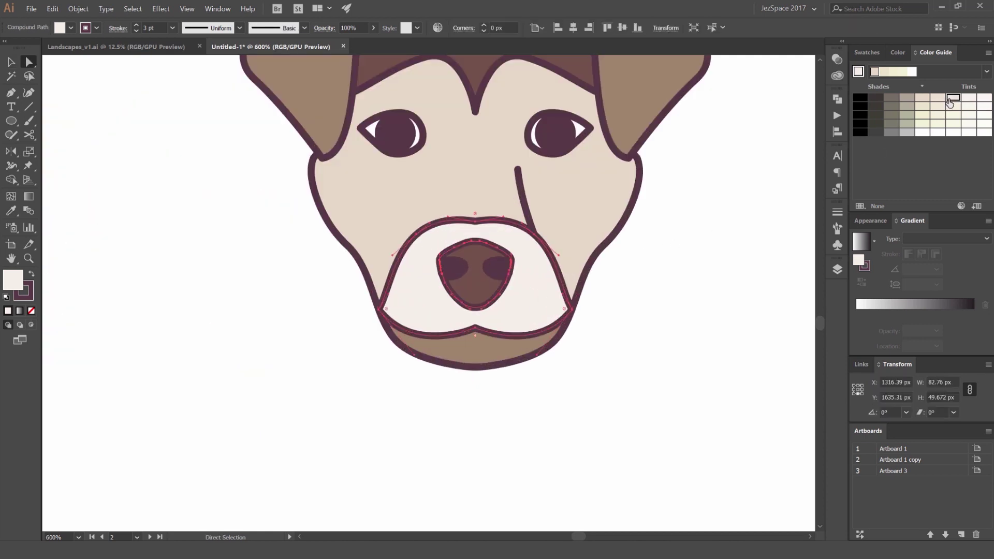
{"action": "key", "text": "v"}
{"action": "left_click", "coordinate": [725, 217]}
Group all the paths of the coloured dog head.
{"action": "scroll", "coordinate": [714, 222], "scroll_direction": "down", "scroll_amount": 3}
{"action": "left_click_drag", "start_coordinate": [677, 240], "coordinate": [536, 237]}
{"action": "scroll", "coordinate": [614, 246], "scroll_direction": "down", "scroll_amount": 2}
{"action": "left_click_drag", "start_coordinate": [585, 146], "coordinate": [430, 319]}
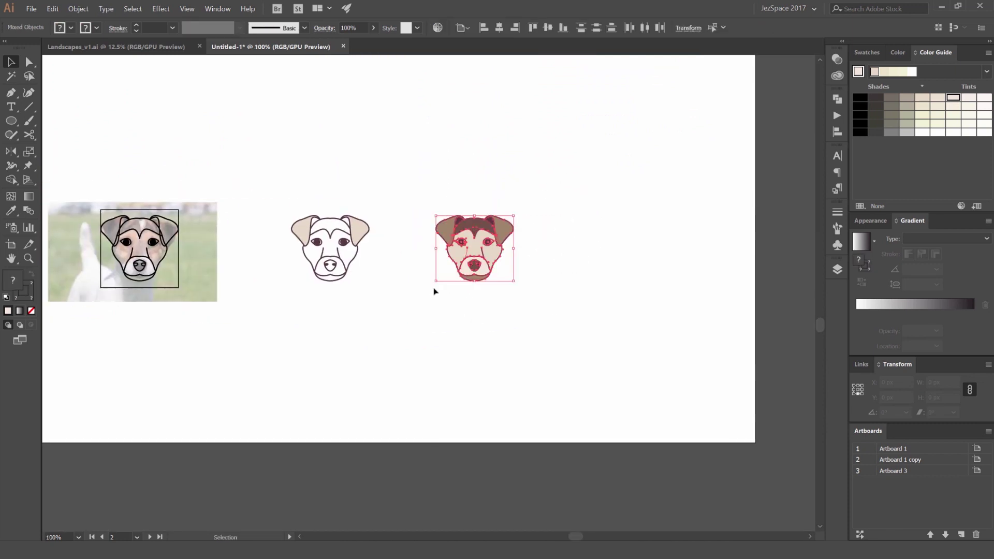
{"action": "scroll", "coordinate": [502, 269], "scroll_direction": "up", "scroll_amount": 4}
{"action": "key", "text": "ctrl+g"}
{"action": "scroll", "coordinate": [542, 220], "scroll_direction": "down", "scroll_amount": 4}
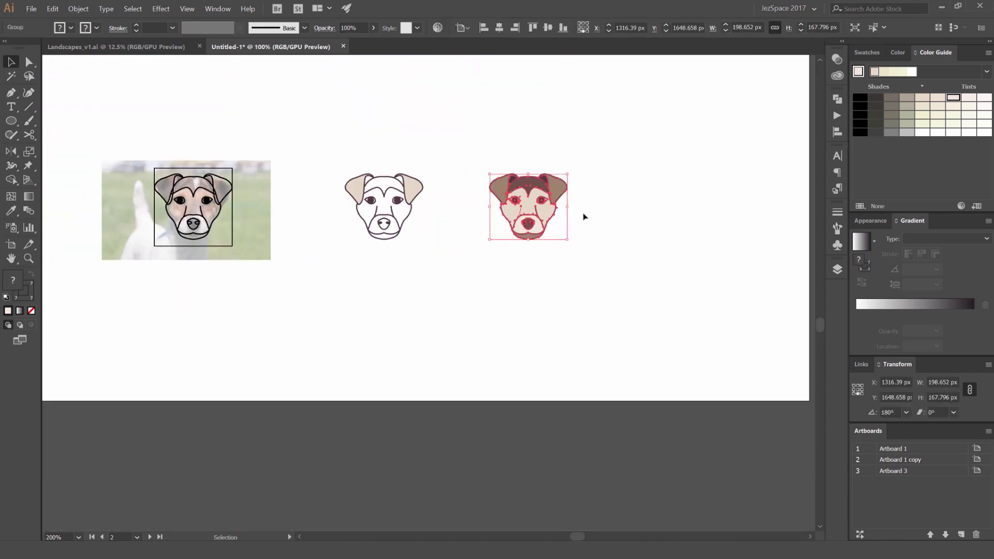
Move the grouped coloured head off the artboard into the empty canvas area to its right.
{"action": "left_click_drag", "start_coordinate": [583, 217], "coordinate": [271, 260]}
{"action": "scroll", "coordinate": [332, 243], "scroll_direction": "down", "scroll_amount": 2}
{"action": "left_click_drag", "start_coordinate": [395, 228], "coordinate": [346, 233]}
{"action": "left_click_drag", "start_coordinate": [236, 252], "coordinate": [504, 255]}
Draw an 800 by 696 px rectangle behind the coloured head, filled with the fourth, tan theme swatch and without a stroke.
{"action": "scroll", "coordinate": [543, 235], "scroll_direction": "up", "scroll_amount": 2}
{"action": "key", "text": "m"}
{"action": "left_click_drag", "start_coordinate": [318, 142], "coordinate": [628, 412]}
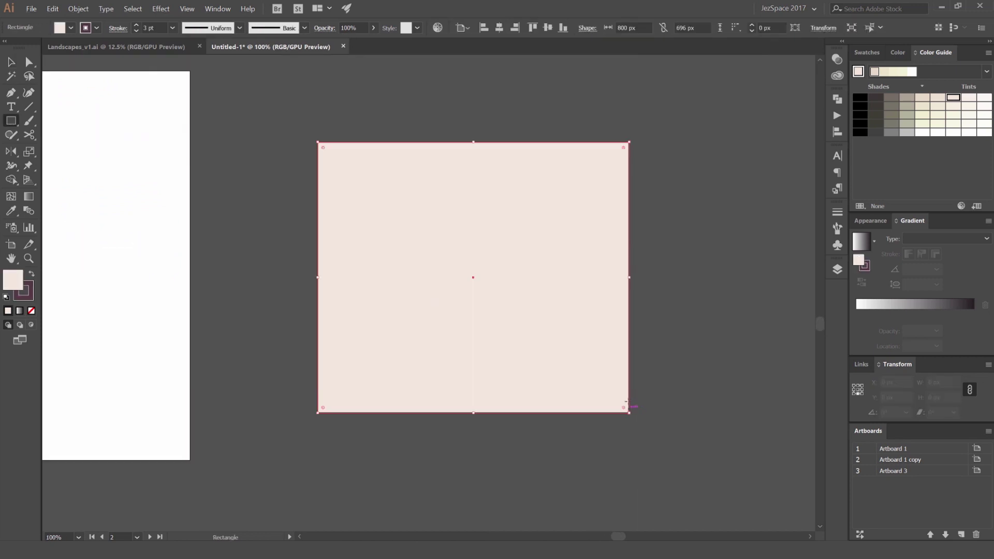
{"action": "key", "text": "ctrl+shift+bracketleft"}
{"action": "left_click", "coordinate": [866, 52]}
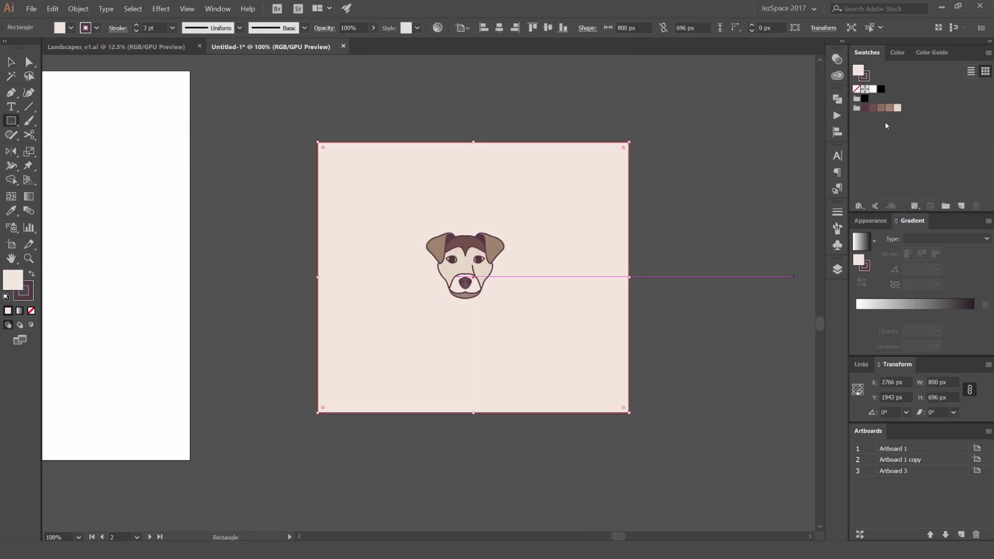
{"action": "left_click", "coordinate": [888, 107]}
Shift the background rectangle left to about X 2723.8 px and move the head lower, near the rectangle's centre.
{"action": "scroll", "coordinate": [542, 234], "scroll_direction": "up", "scroll_amount": 1}
{"action": "left_click_drag", "start_coordinate": [544, 233], "coordinate": [585, 210]}
{"action": "key", "text": "v"}
{"action": "left_click_drag", "start_coordinate": [653, 171], "coordinate": [615, 171]}
{"action": "key", "text": "ctrl+2"}
{"action": "left_click_drag", "start_coordinate": [496, 235], "coordinate": [485, 270]}
Try the second, brown theme swatch as the fill of the background rectangle.
{"action": "left_click", "coordinate": [697, 189]}
{"action": "left_click", "coordinate": [671, 180]}
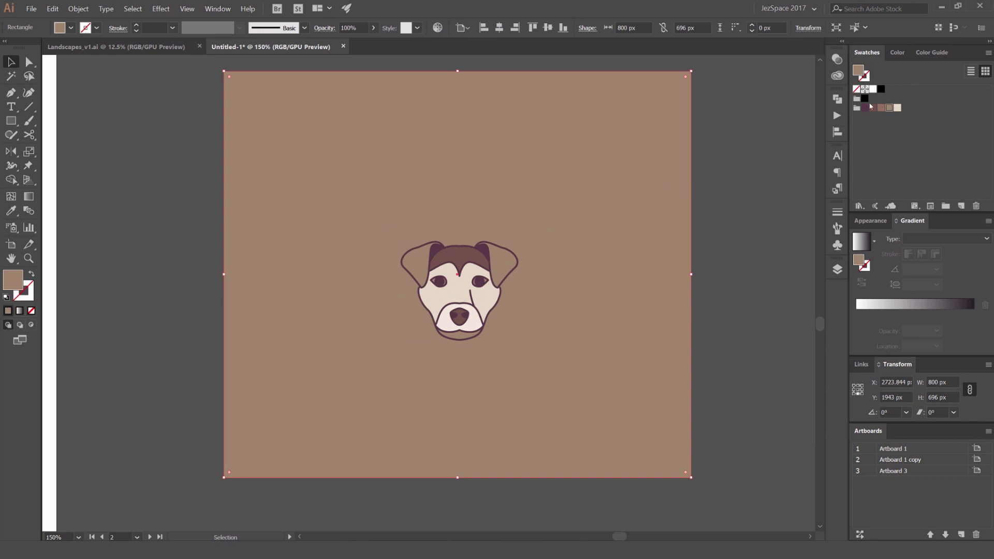
{"action": "left_click", "coordinate": [875, 108]}
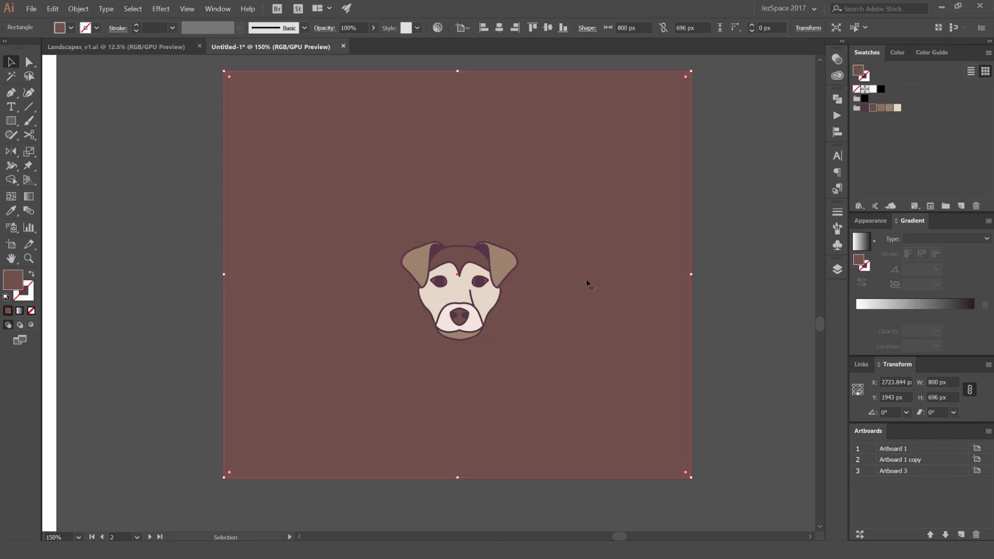
{"action": "left_click_drag", "start_coordinate": [672, 169], "coordinate": [383, 193]}
{"action": "key", "text": "ctrl+z"}
Try the first, dark purple theme swatch as the fill of the background rectangle.
{"action": "left_click", "coordinate": [865, 108]}
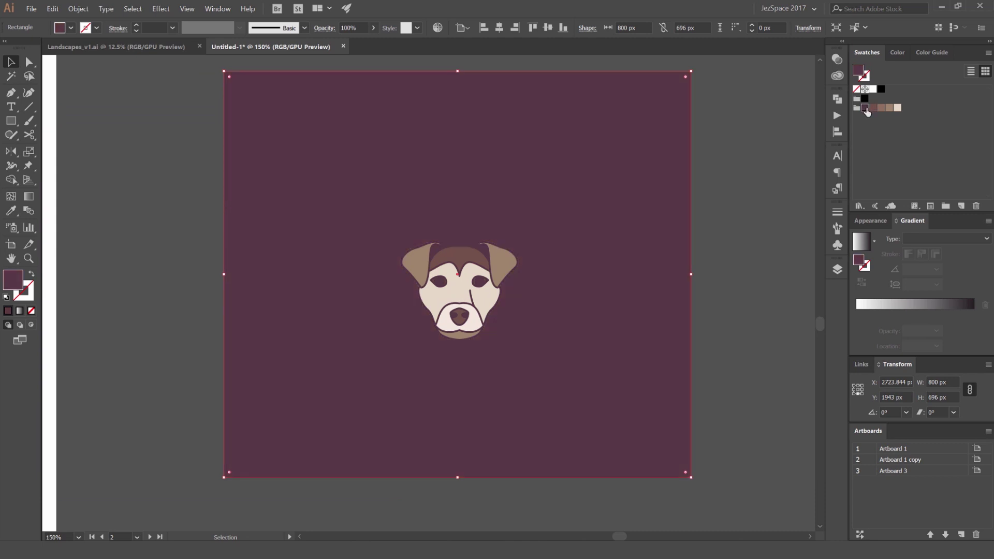
{"action": "left_click", "coordinate": [874, 108]}
{"action": "key", "text": "ctrl+z"}
{"action": "left_click", "coordinate": [761, 169]}
{"action": "left_click_drag", "start_coordinate": [683, 191], "coordinate": [666, 139]}
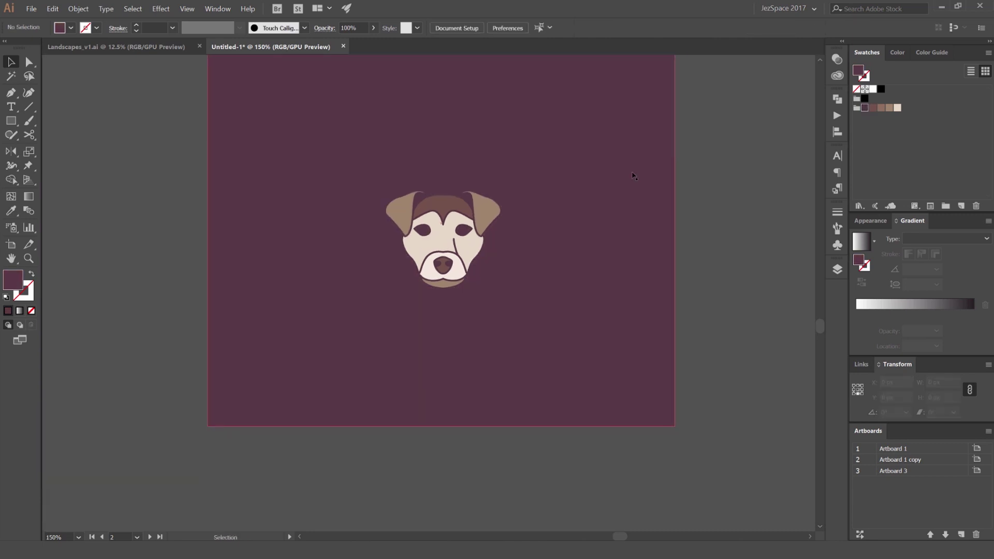
Lock the background rectangle, check what else is selectable, and unlock the rectangle again.
{"action": "left_click", "coordinate": [606, 156]}
{"action": "key", "text": "ctrl+2"}
{"action": "key", "text": "ctrl+a"}
{"action": "left_click", "coordinate": [726, 146]}
{"action": "key", "text": "ctrl+alt+2"}
{"action": "key", "text": "ctrl+alt+2"}
Fill the background rectangle with a very pale tint from the Color Guide, based on the fifth, cream theme swatch.
{"action": "left_click", "coordinate": [889, 108]}
{"action": "left_click", "coordinate": [897, 108]}
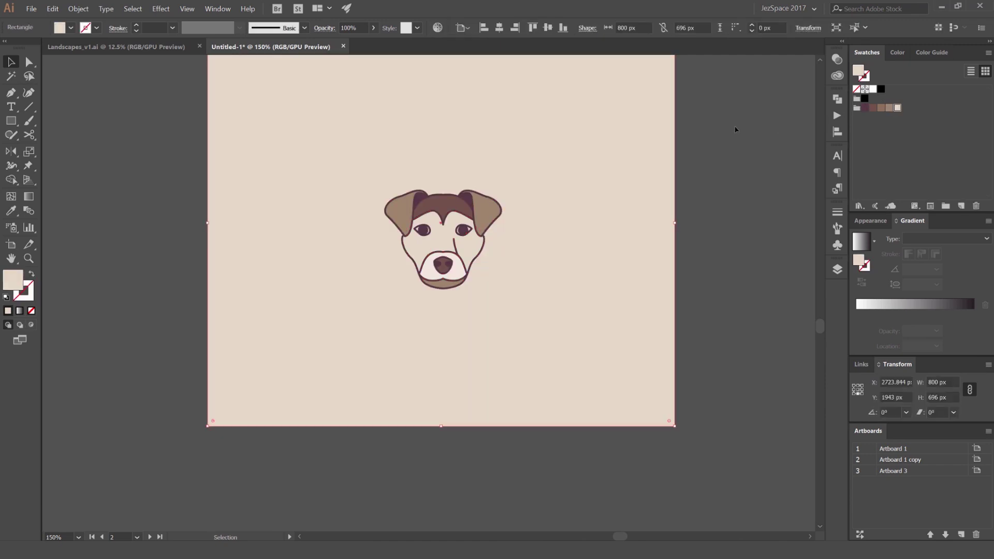
{"action": "left_click", "coordinate": [900, 52]}
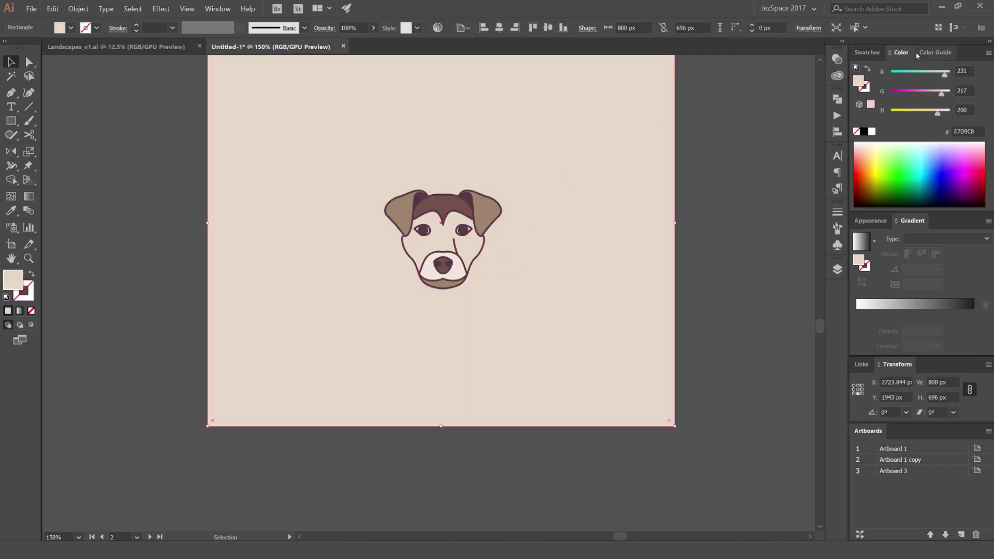
{"action": "left_click", "coordinate": [917, 53]}
{"action": "left_click", "coordinate": [955, 98]}
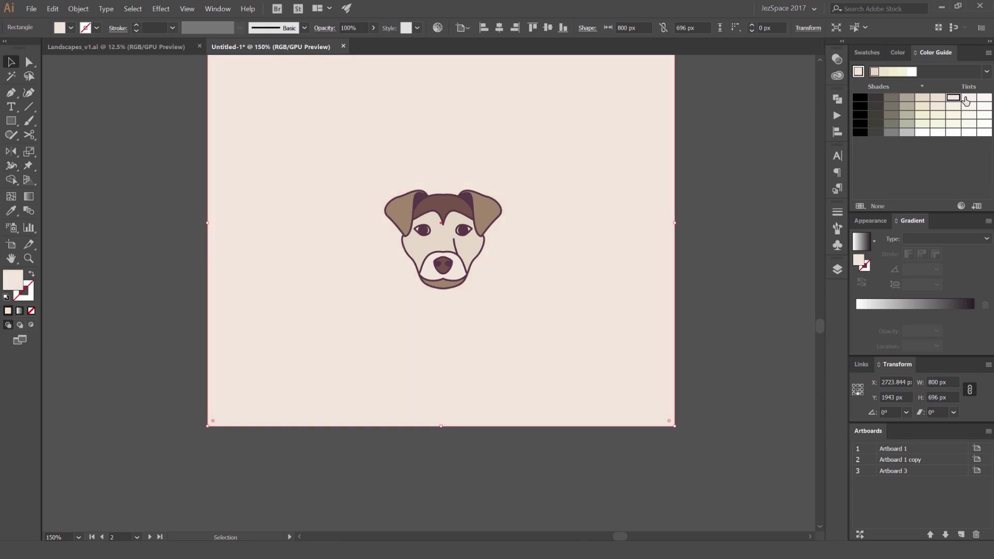
{"action": "left_click", "coordinate": [968, 98]}
{"action": "left_click", "coordinate": [729, 135]}
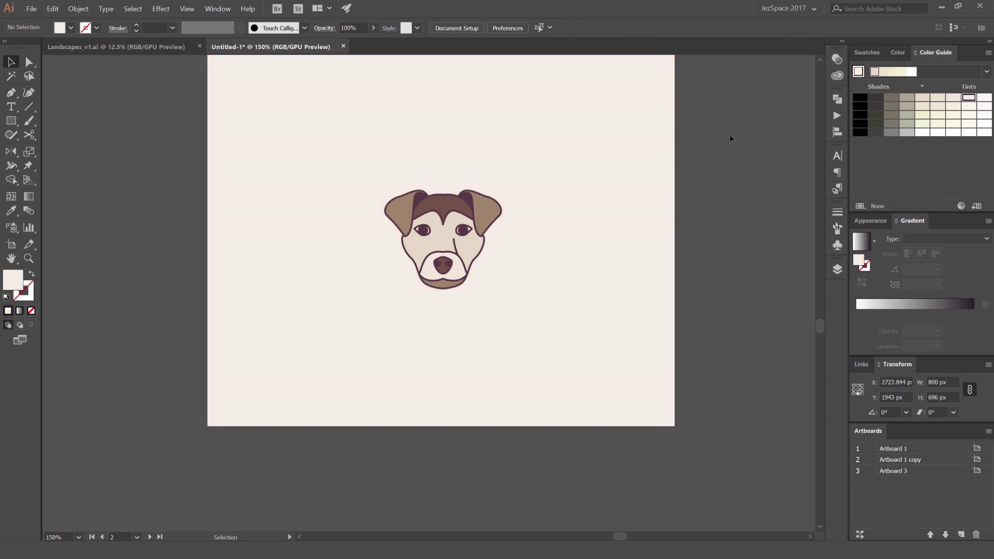
Examine the coloured dog head on its pale background from a distance and up close.
{"action": "key", "text": "ctrl+minus"}
{"action": "key", "text": "ctrl+minus"}
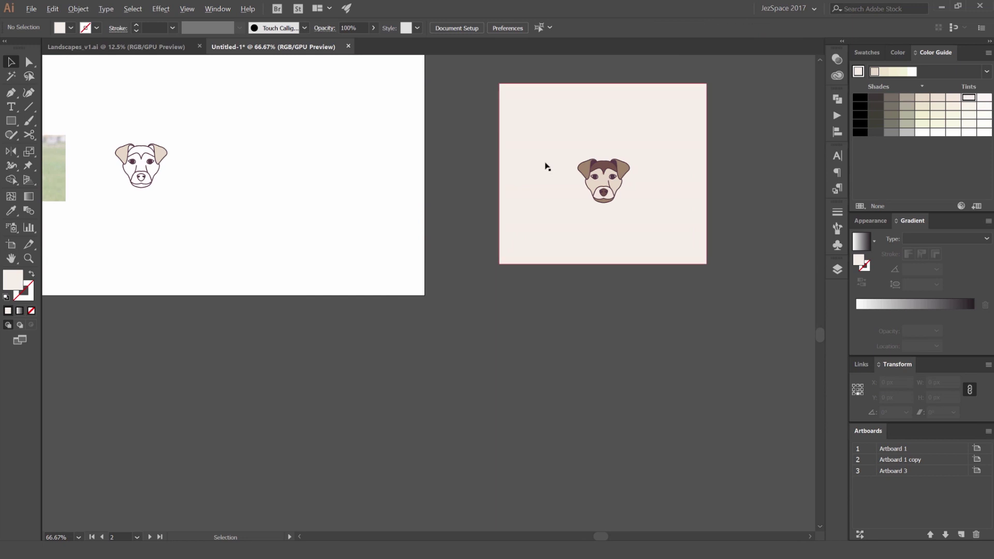
{"action": "left_click", "coordinate": [866, 52]}
{"action": "left_click_drag", "start_coordinate": [685, 134], "coordinate": [616, 182]}
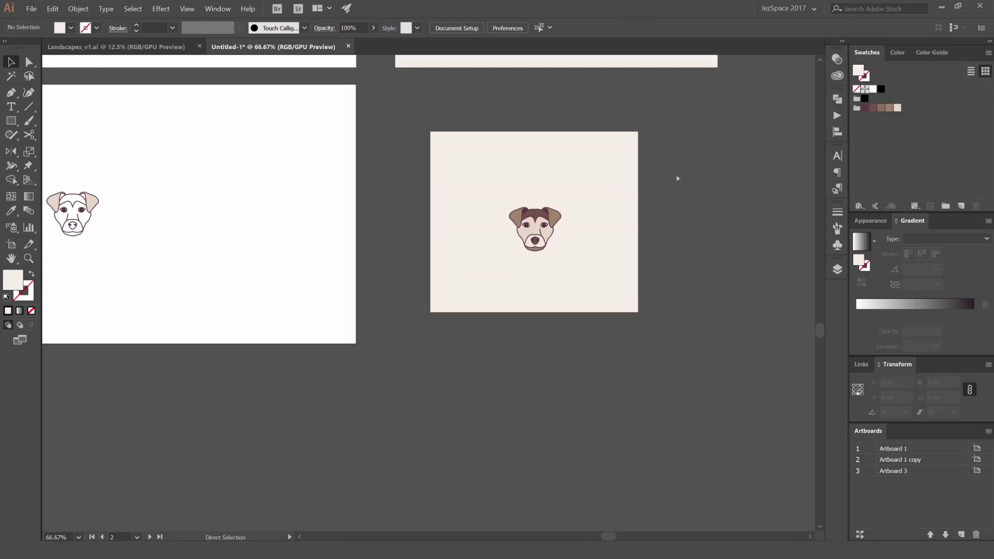
{"action": "scroll", "coordinate": [567, 221], "scroll_direction": "up", "scroll_amount": 4}
{"action": "scroll", "coordinate": [611, 167], "scroll_direction": "down", "scroll_amount": 1}
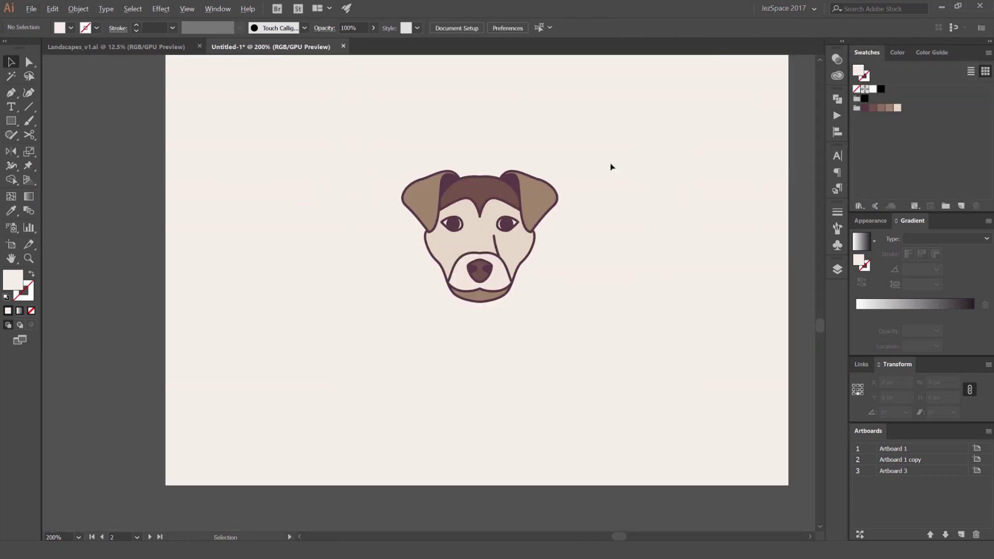
{"action": "left_click_drag", "start_coordinate": [617, 160], "coordinate": [587, 176]}
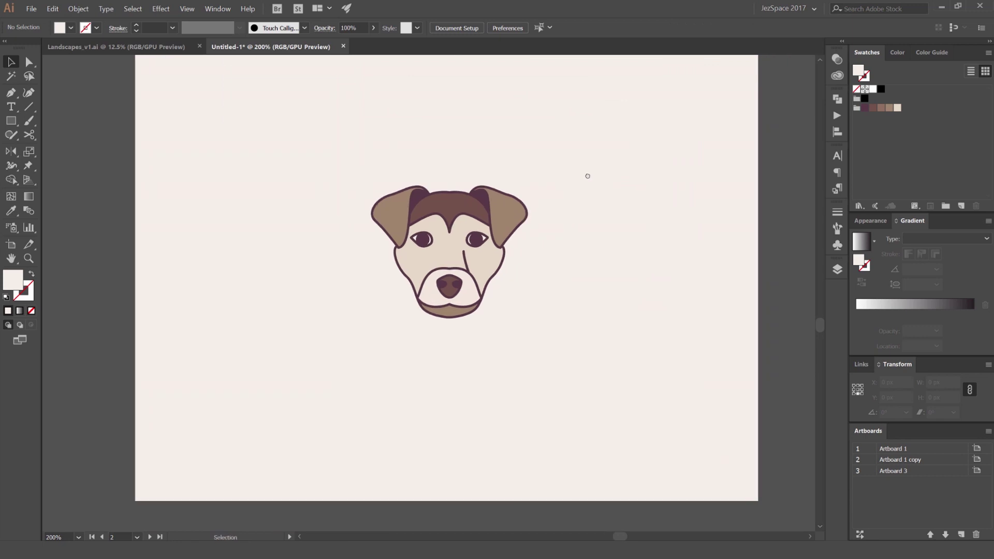